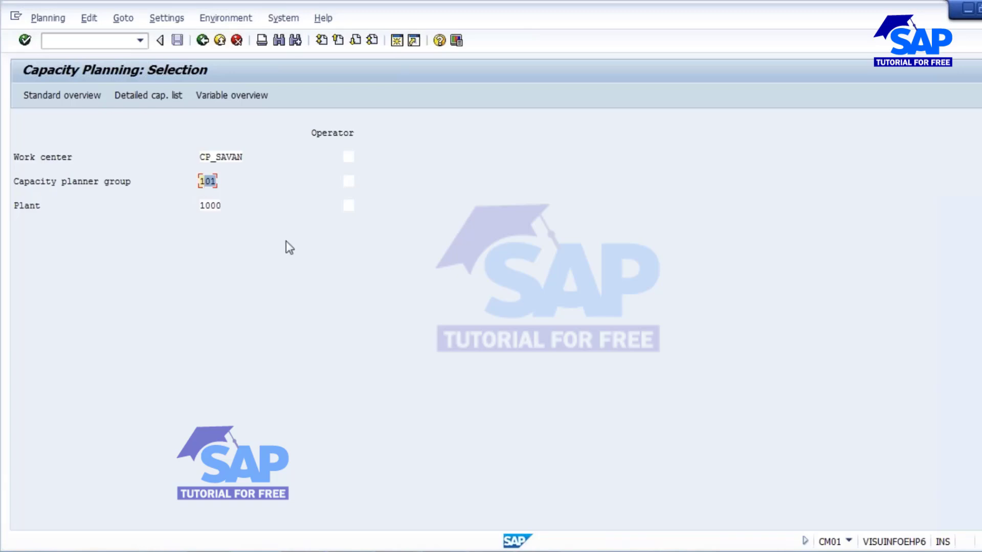
# Step: Show the standard capacity overview for CP_SAVAN, planner group 101, plant 1000
pyautogui.moveTo(199, 205); pyautogui.dragTo(242, 210)
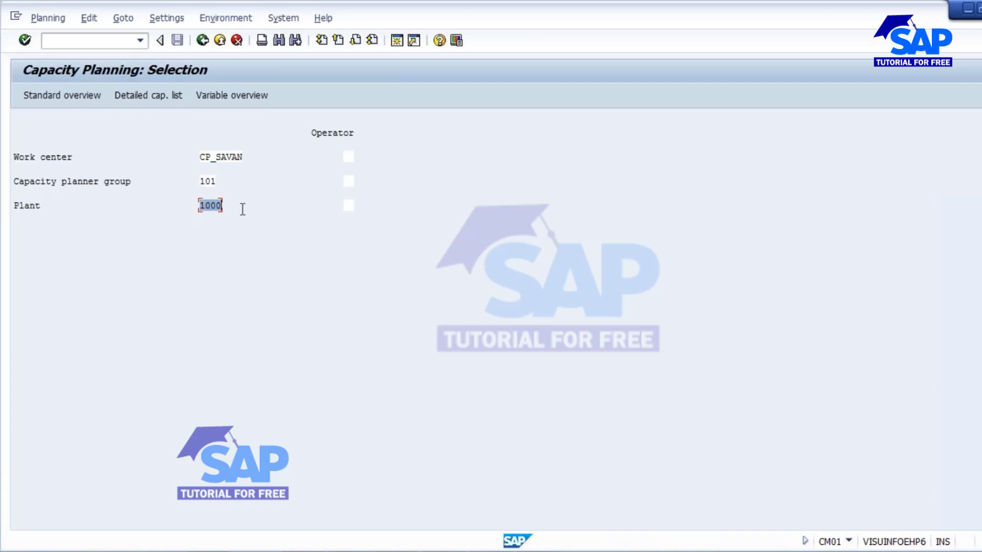
pyautogui.click(55, 97)
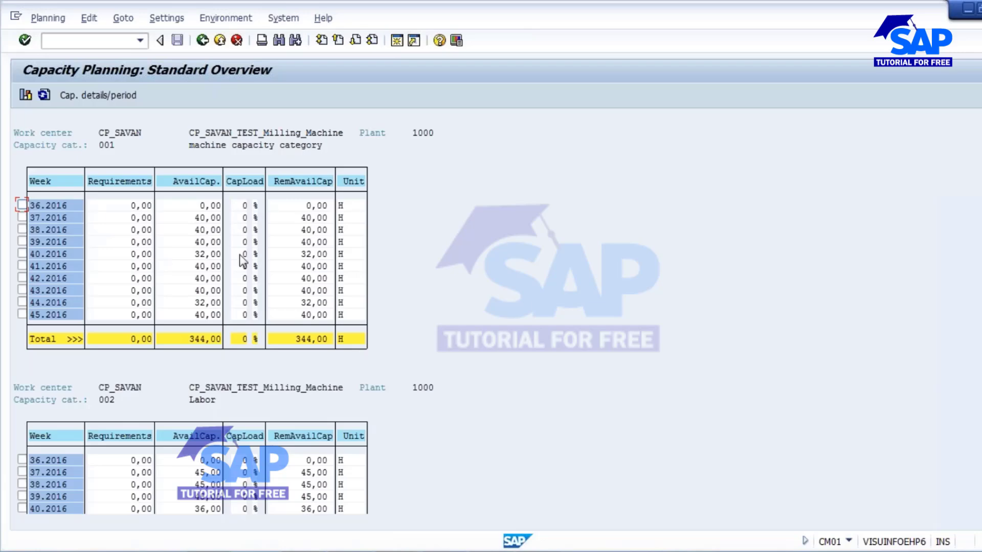
# Step: Look through the overview's Goto and Settings menus for the available options
pyautogui.click(123, 21)
pyautogui.moveTo(168, 21)
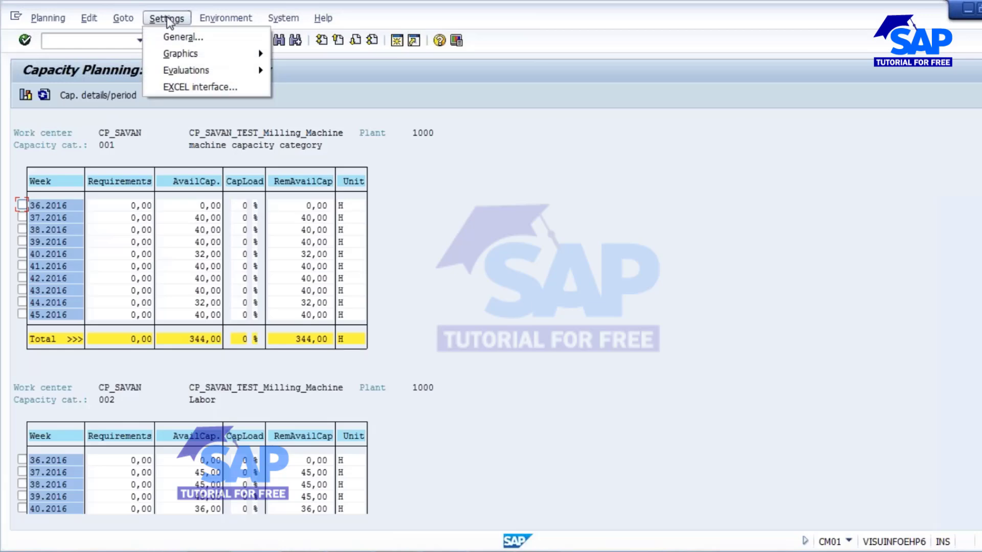
# Step: Set the overview's general settings to show capacity per Day instead of per week
pyautogui.click(183, 39)
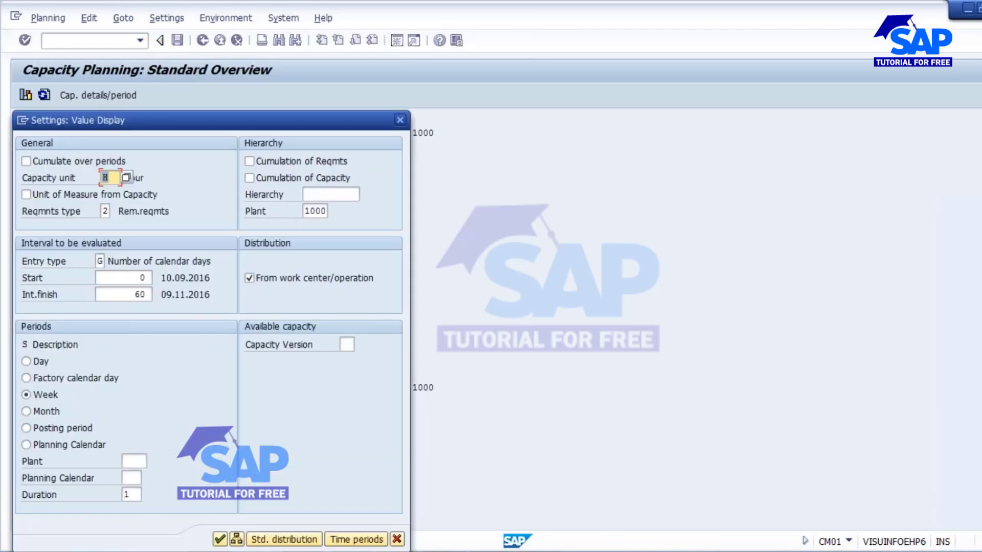
pyautogui.moveTo(76, 128); pyautogui.dragTo(246, 91)
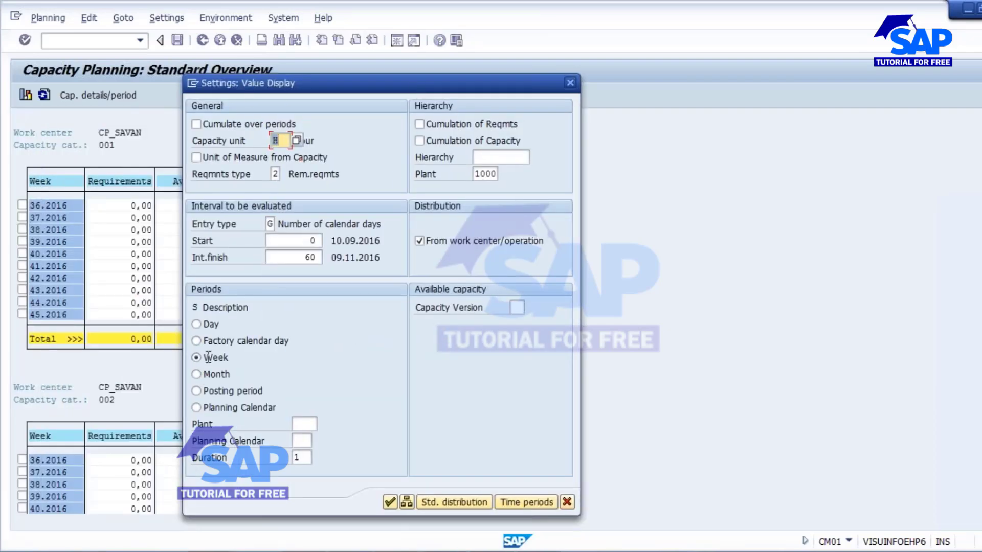
pyautogui.click(197, 324)
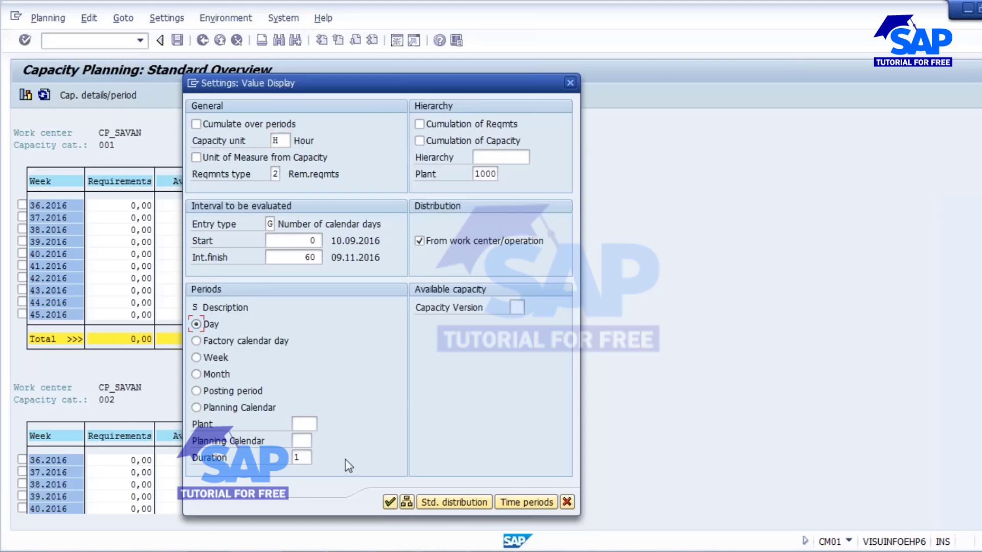
pyautogui.click(390, 502)
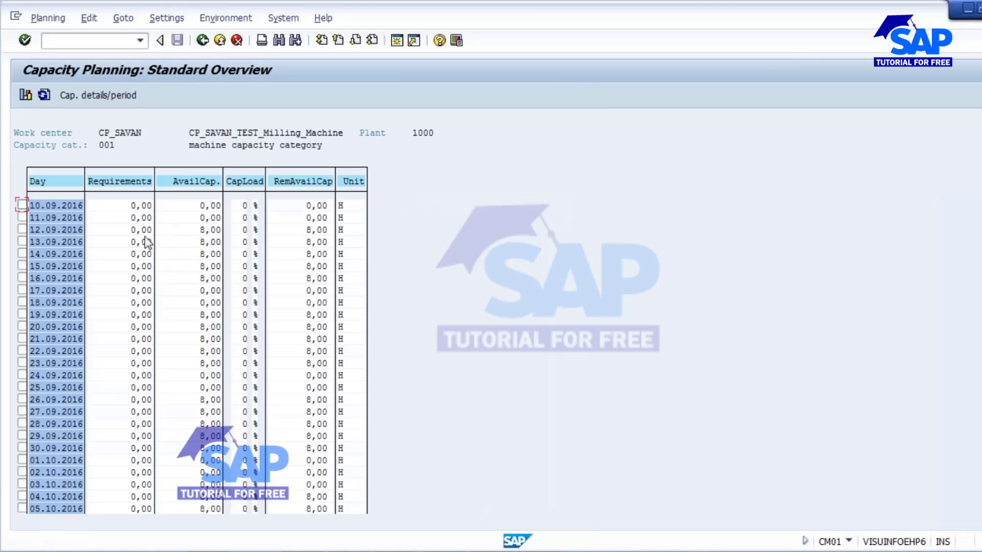
# Step: Mark the 12.09.2016 row, then switch to the CP_SAVAN work center window
pyautogui.click(22, 230)
pyautogui.click(428, 551)
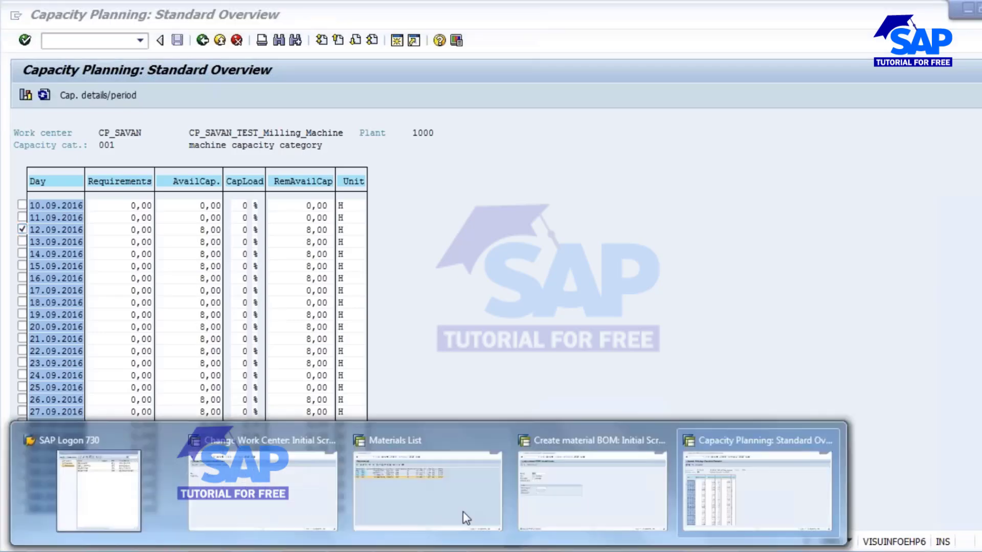
pyautogui.click(294, 473)
pyautogui.click(57, 18)
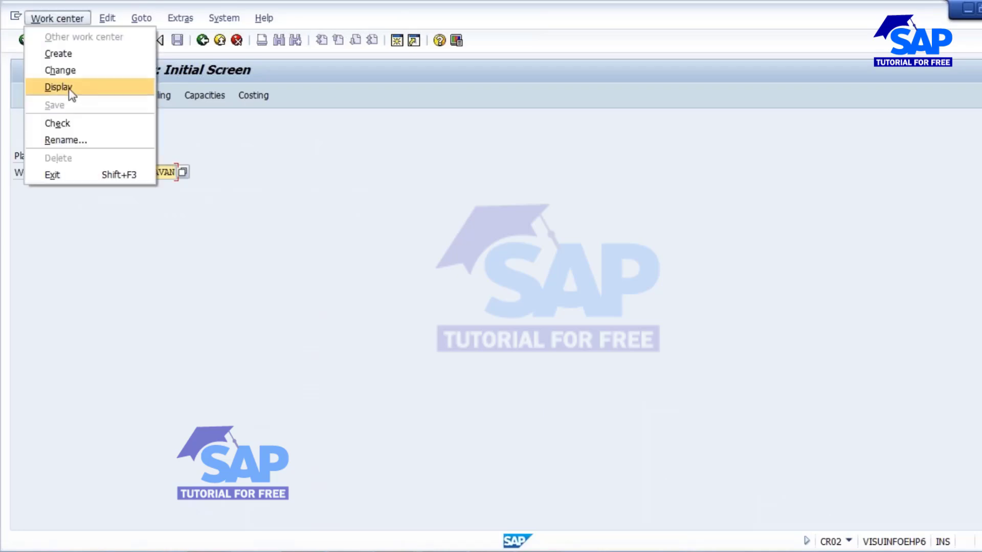
pyautogui.click(70, 91)
pyautogui.press('Return')
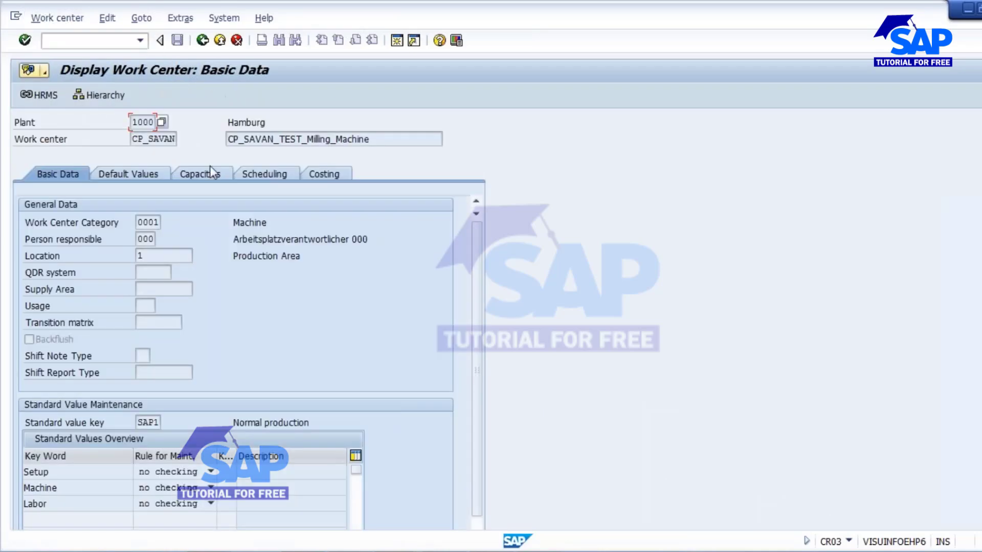
pyautogui.click(207, 172)
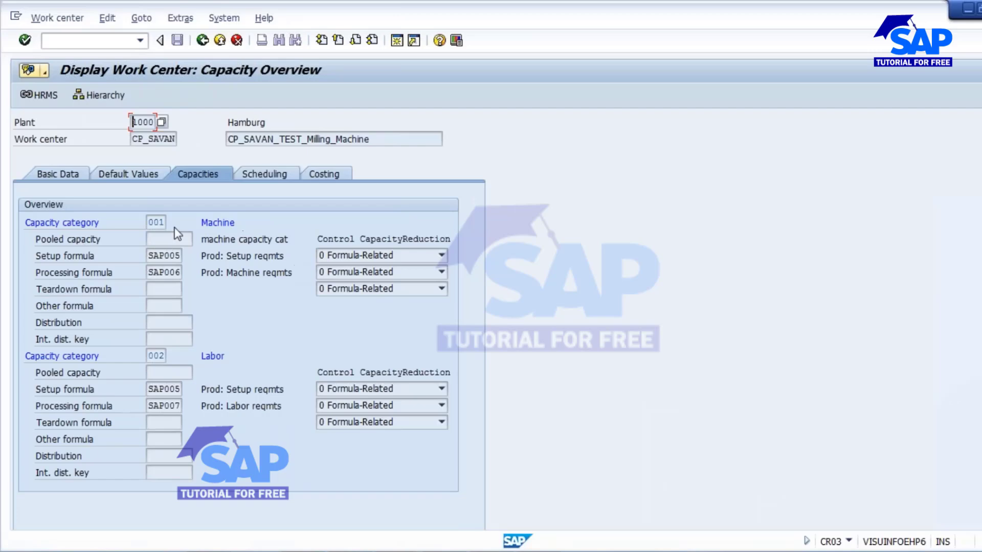
pyautogui.doubleClick(162, 222)
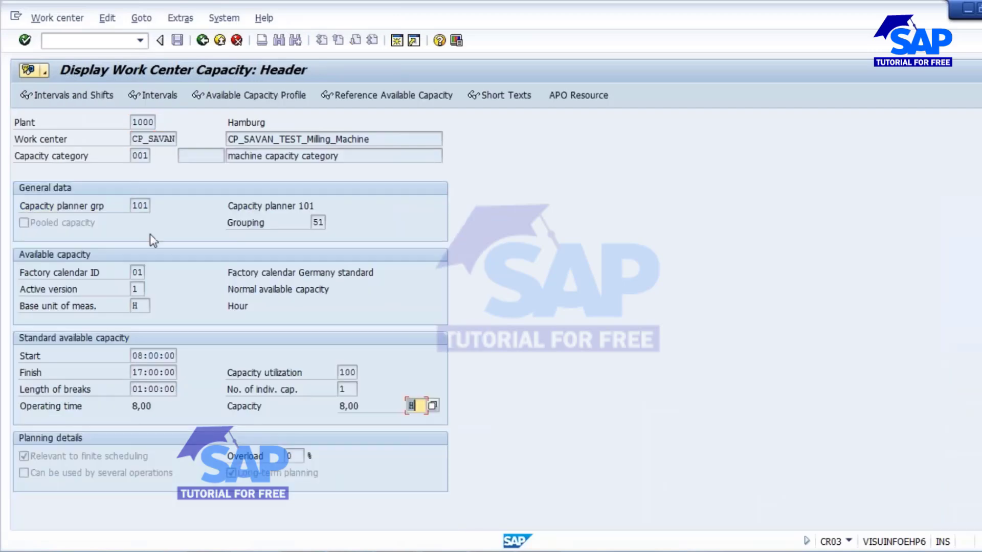
pyautogui.moveTo(132, 410); pyautogui.dragTo(155, 409)
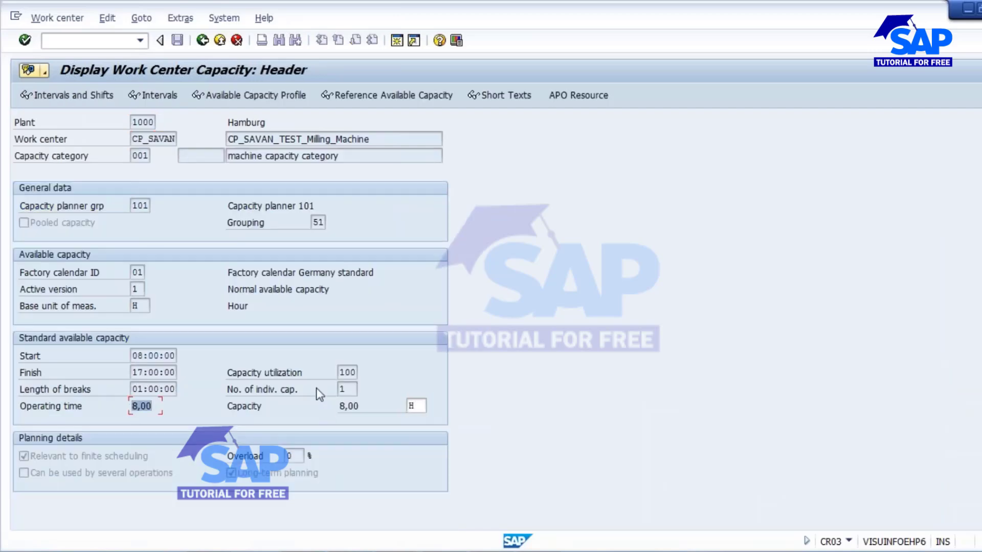
pyautogui.moveTo(132, 139); pyautogui.dragTo(202, 139)
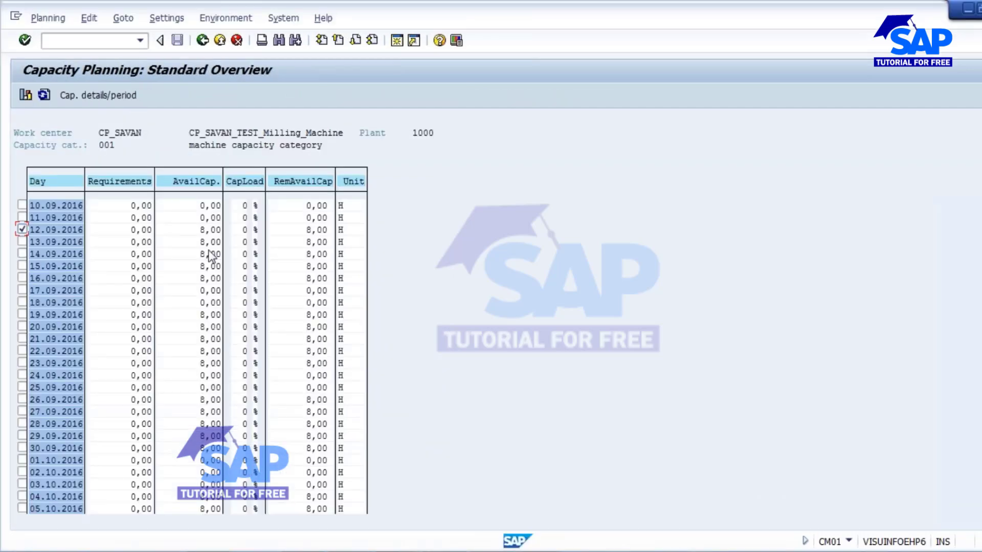
pyautogui.click(203, 230)
# Step: Mark the 17.09.2016 and 18.09.2016 rows instead of 12.09.2016 and compare their available capacity
pyautogui.click(21, 230)
pyautogui.click(21, 290)
pyautogui.click(21, 302)
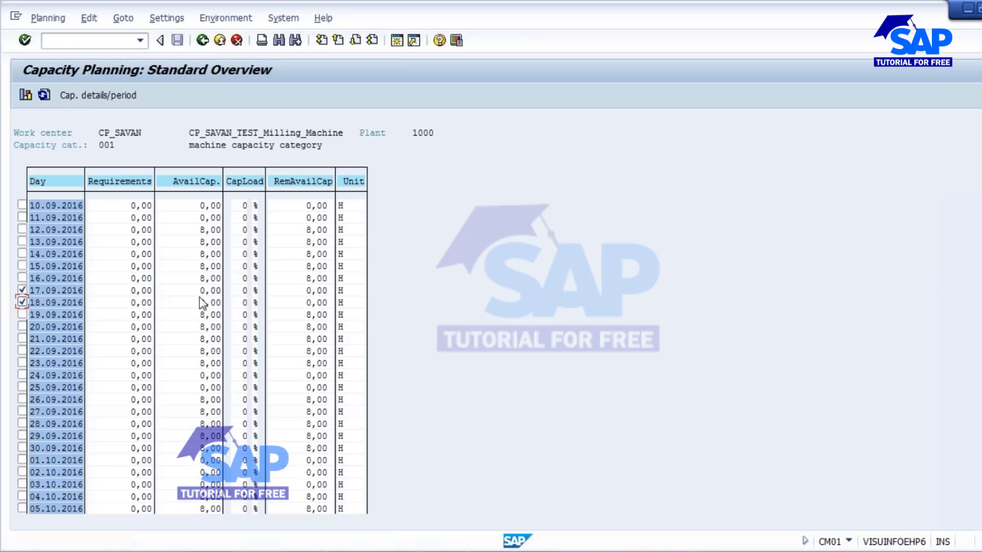
pyautogui.click(214, 293)
pyautogui.click(213, 302)
# Step: Open the capacity header, note factory calendar 01, and check 17–18 September's weekdays
pyautogui.doubleClick(214, 303)
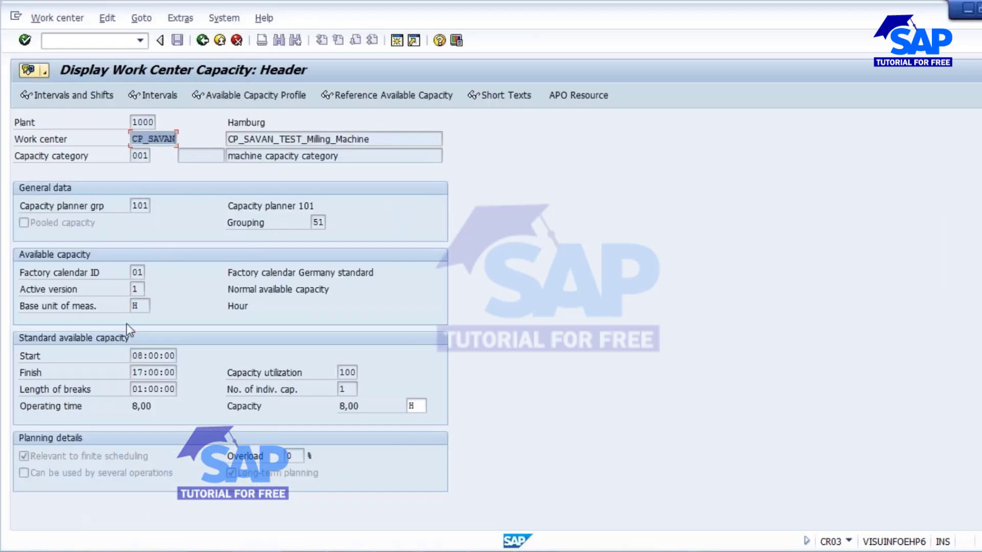
pyautogui.click(137, 273)
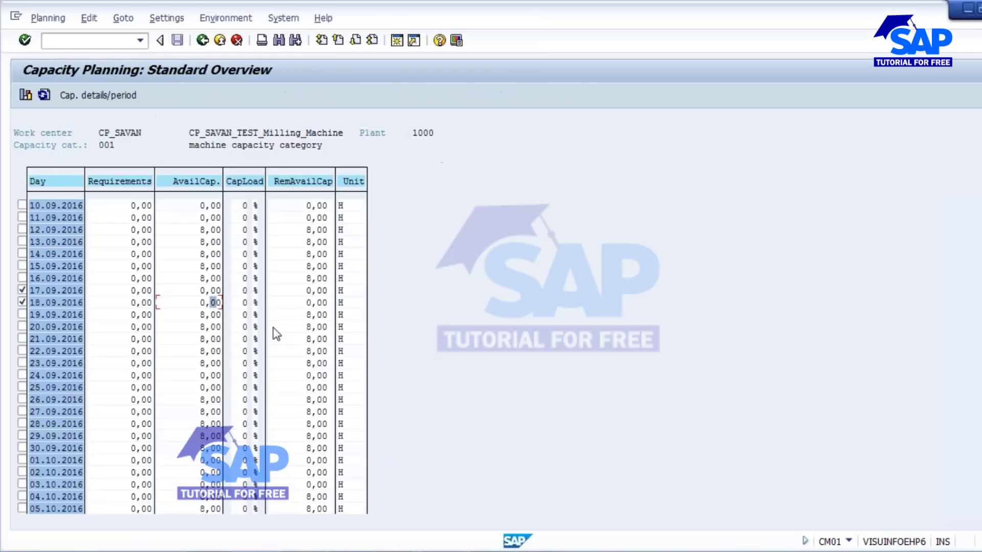
pyautogui.click(979, 551)
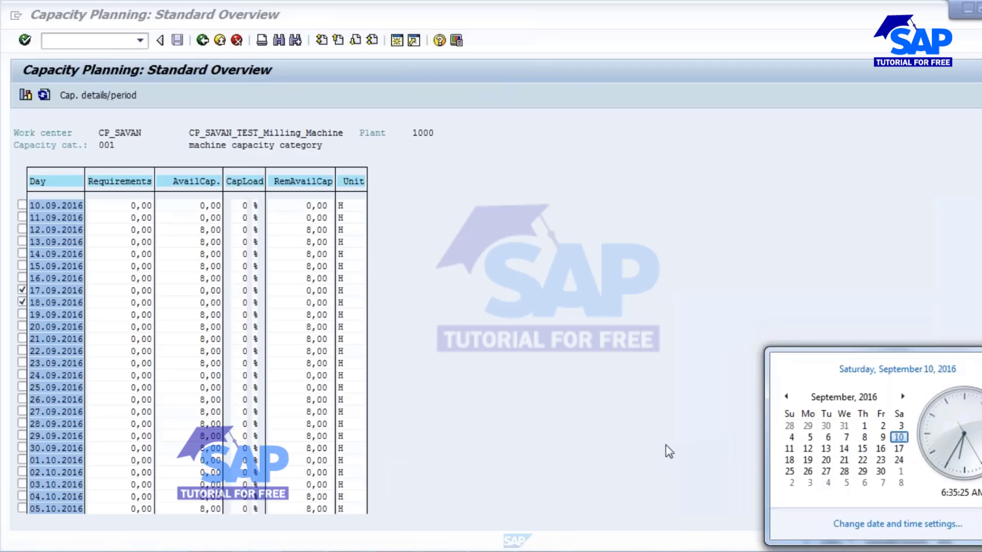
pyautogui.click(899, 448)
pyautogui.click(789, 461)
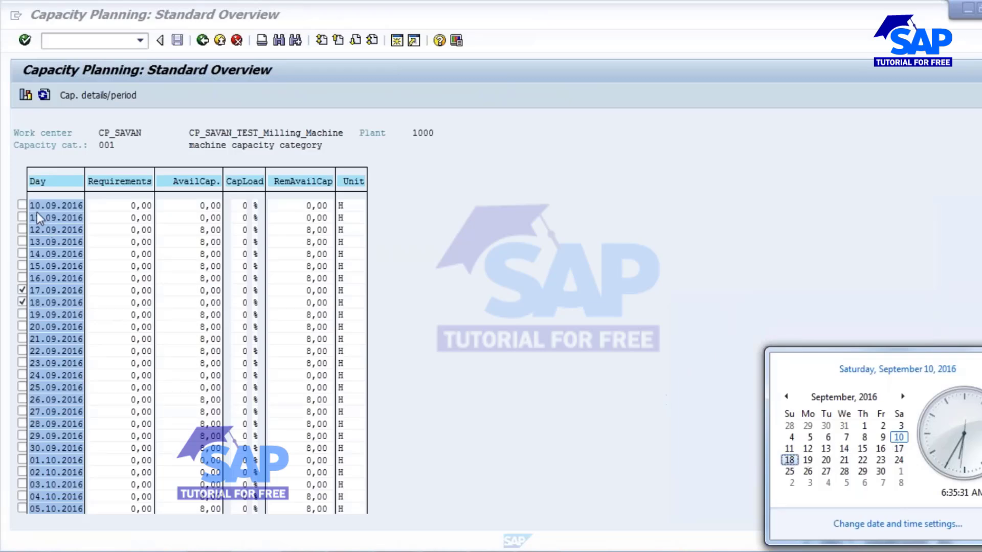
# Step: Switch the marked rows to 10.09.2016 and 11.09.2016 and compare their available capacity
pyautogui.click(22, 205)
pyautogui.click(22, 217)
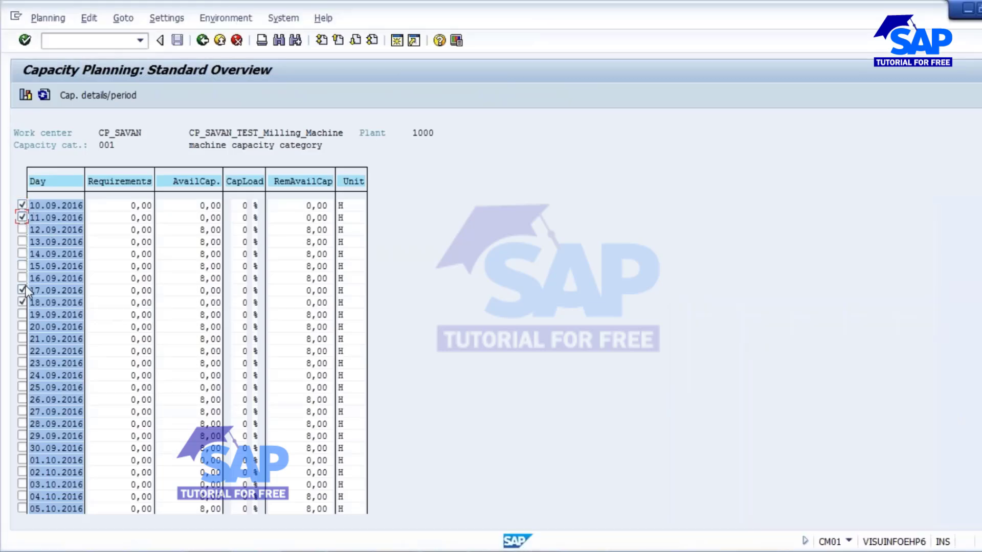
pyautogui.click(22, 290)
pyautogui.click(22, 303)
pyautogui.click(207, 206)
pyautogui.click(210, 220)
pyautogui.click(212, 207)
pyautogui.click(212, 219)
pyautogui.click(211, 208)
pyautogui.click(210, 219)
# Step: Unmark the 10.09 and 11.09 rows and reopen the CP_SAVAN capacity header
pyautogui.click(27, 206)
pyautogui.click(27, 217)
pyautogui.doubleClick(221, 266)
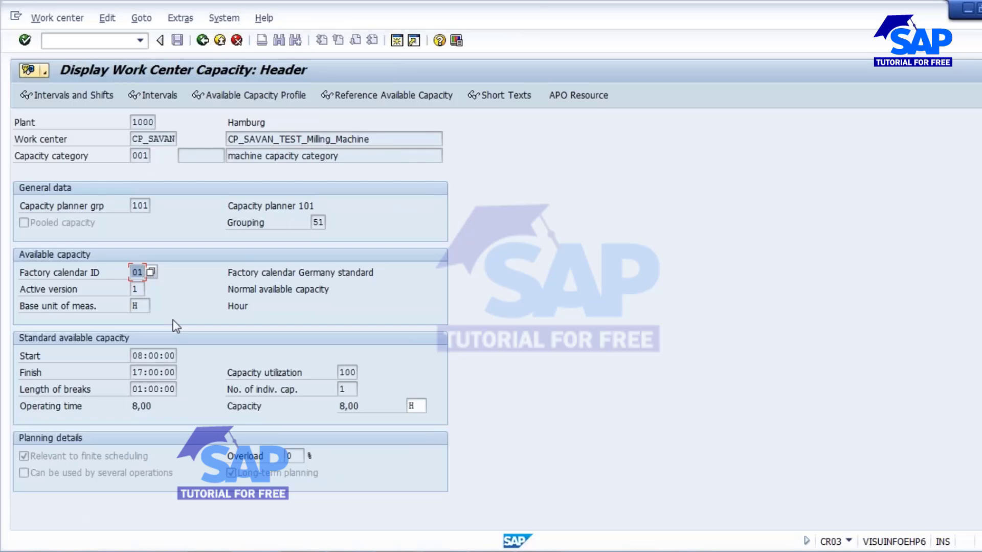
# Step: Go back to the daily overview and point out the 11.09.2016 available capacity
pyautogui.press('F3')
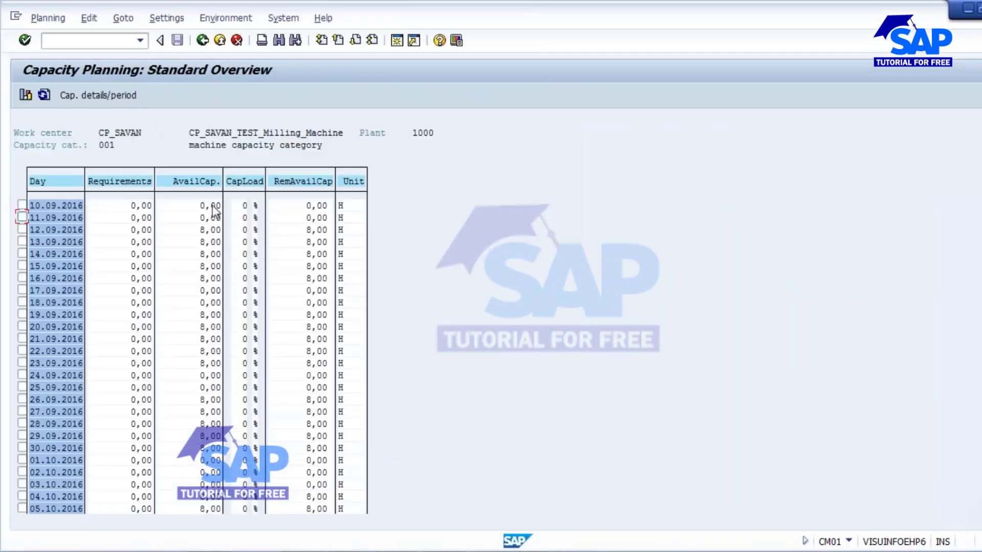
pyautogui.click(210, 218)
# Step: Highlight the slide 10 bullets on determining available capacity and capacity requirement
pyautogui.click(539, 550)
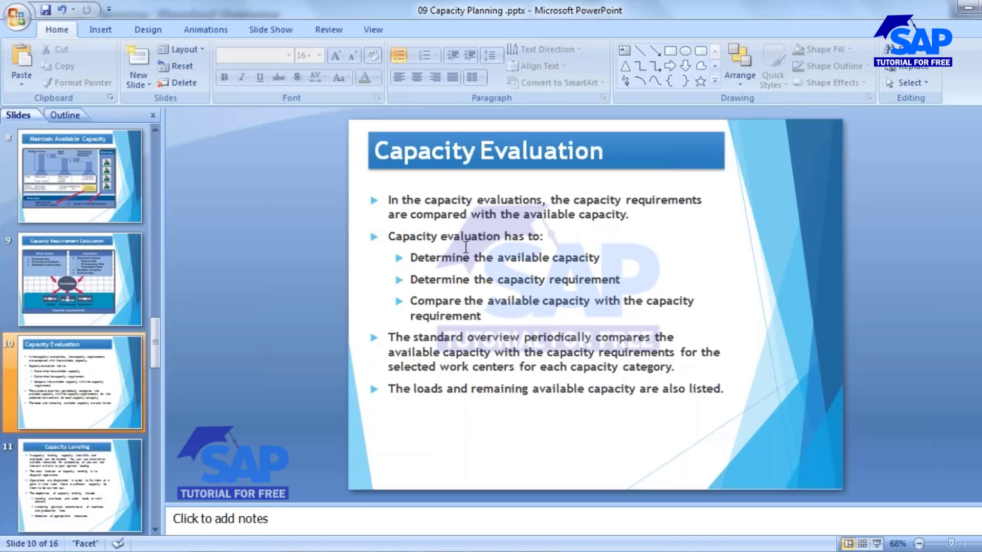
pyautogui.moveTo(410, 257); pyautogui.dragTo(603, 258)
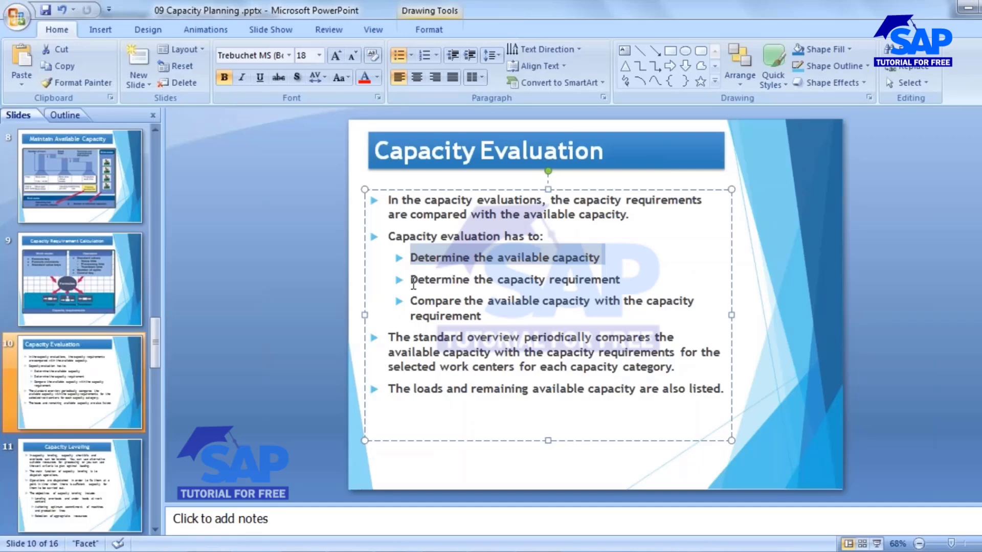
pyautogui.moveTo(411, 279); pyautogui.dragTo(597, 280)
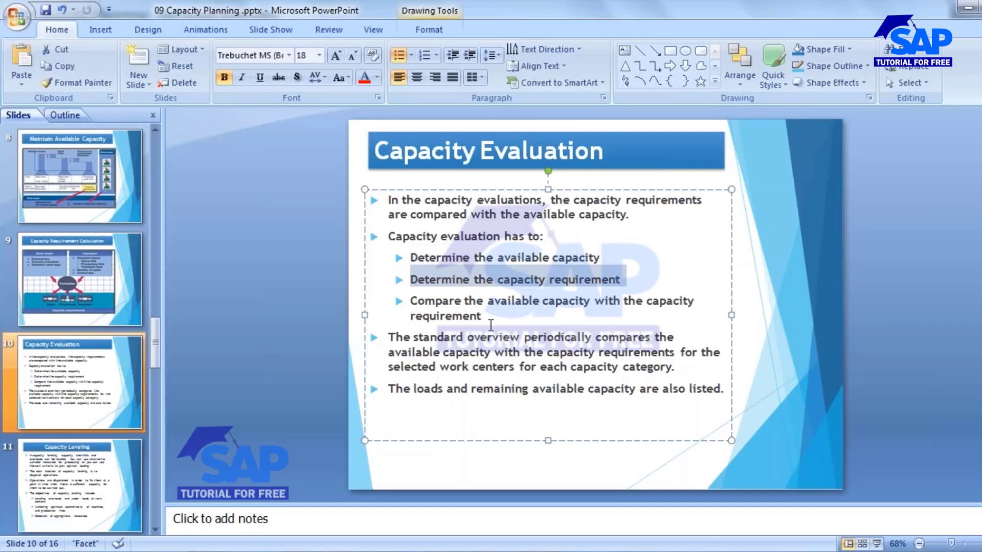
pyautogui.click(534, 299)
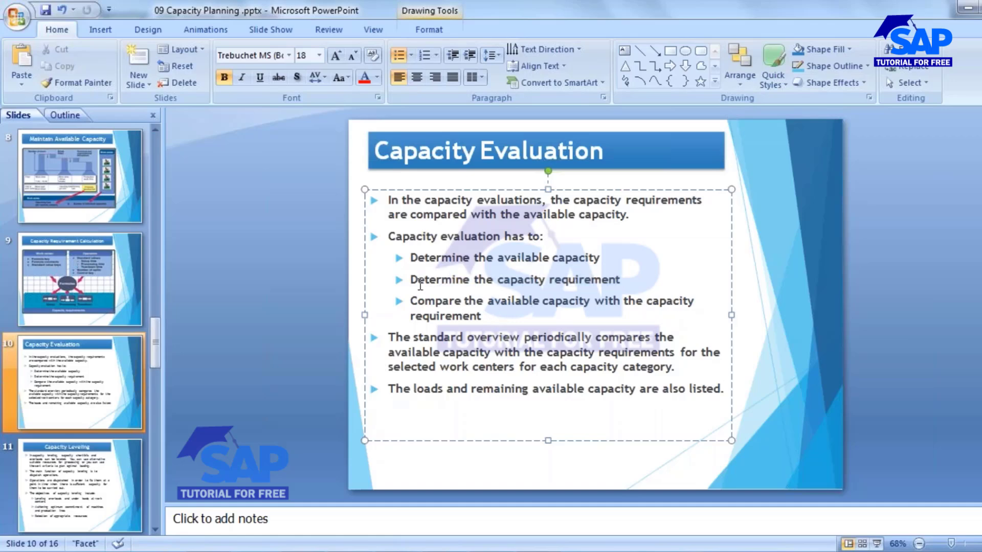
pyautogui.moveTo(416, 282); pyautogui.dragTo(471, 281)
# Step: Clear the highlight and return to the SAP Capacity Planning window
pyautogui.click(520, 301)
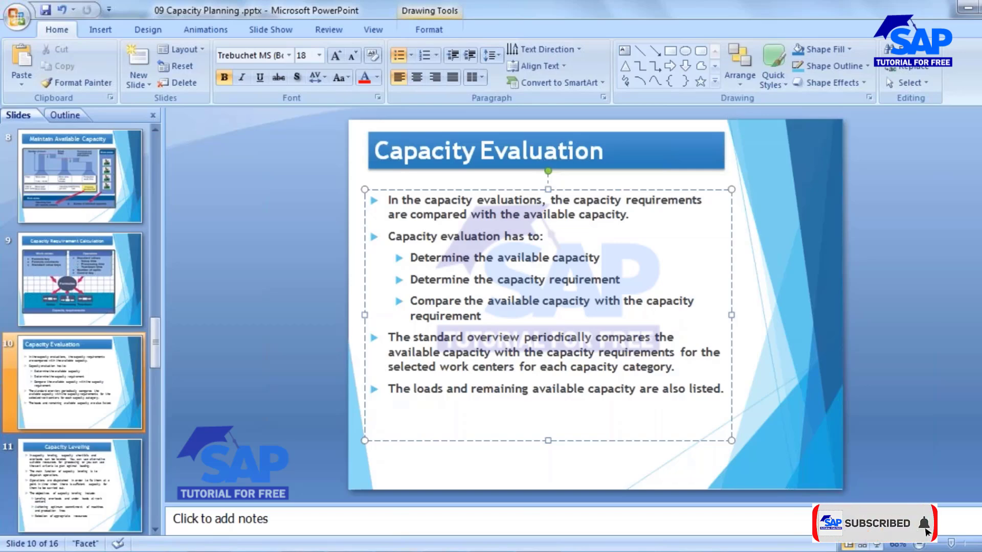
pyautogui.click(429, 551)
pyautogui.click(791, 488)
# Step: Copy material number 2135 from the Create material BOM session
pyautogui.click(401, 551)
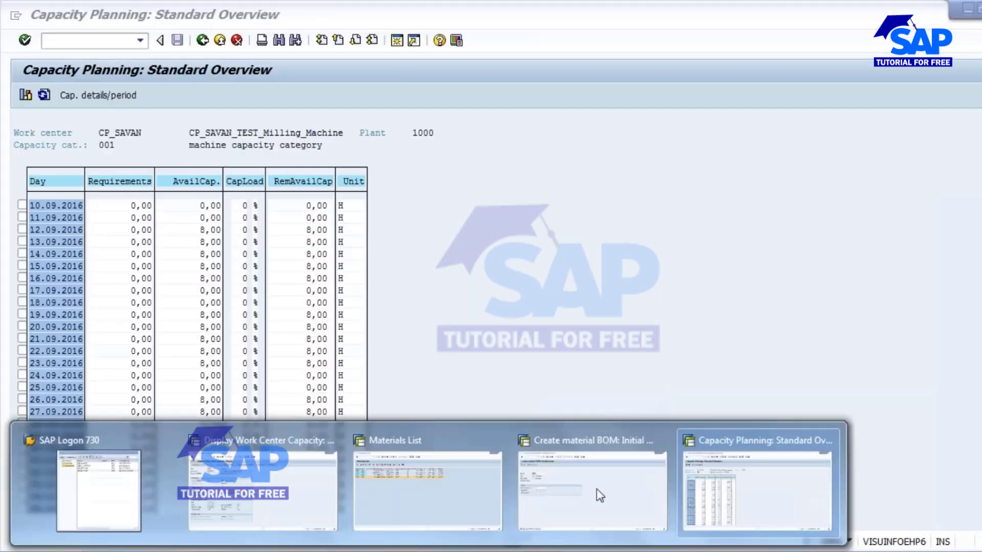
pyautogui.click(597, 494)
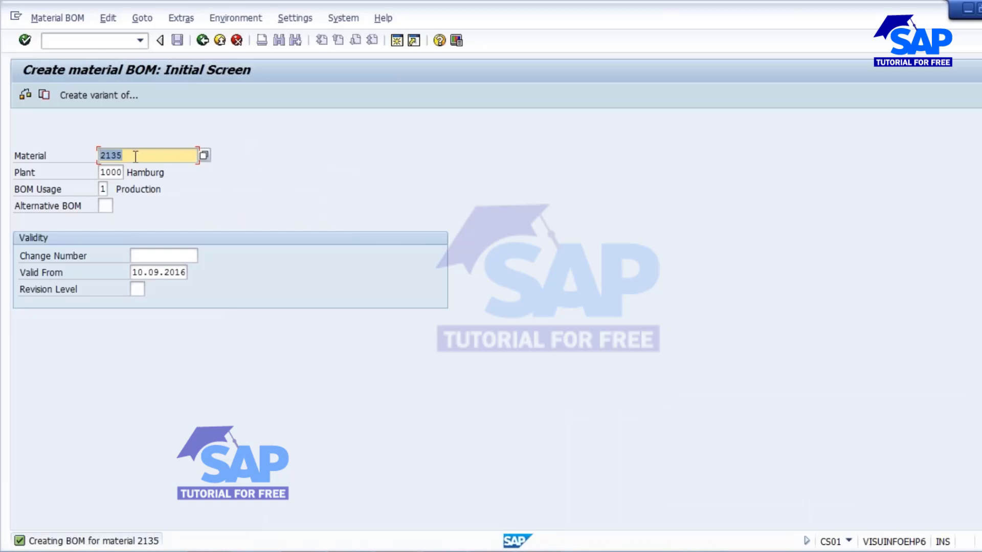
pyautogui.moveTo(135, 156); pyautogui.dragTo(75, 158)
pyautogui.hotkey('ctrl', 'c')
# Step: Start a production order via /NCO0 for material 2135 with order type PP01
pyautogui.click(107, 46)
pyautogui.write('/NCO01')
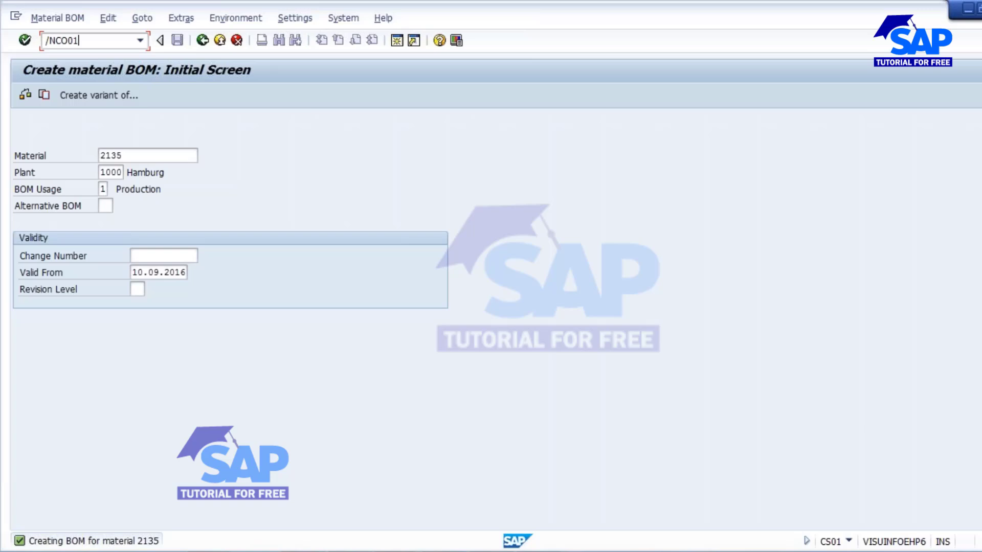
pyautogui.press('Return')
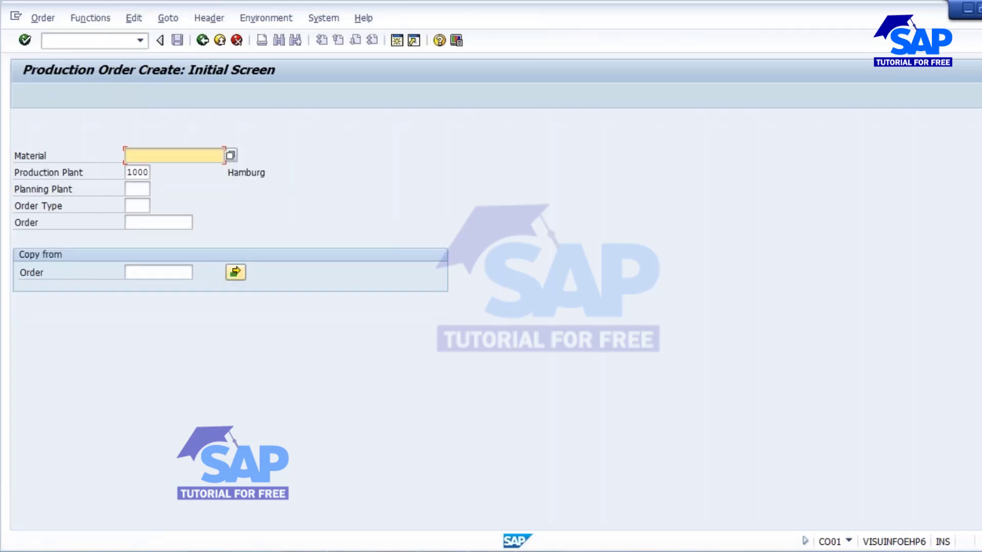
pyautogui.write('2135')
pyautogui.press('Tab')
pyautogui.click(131, 201)
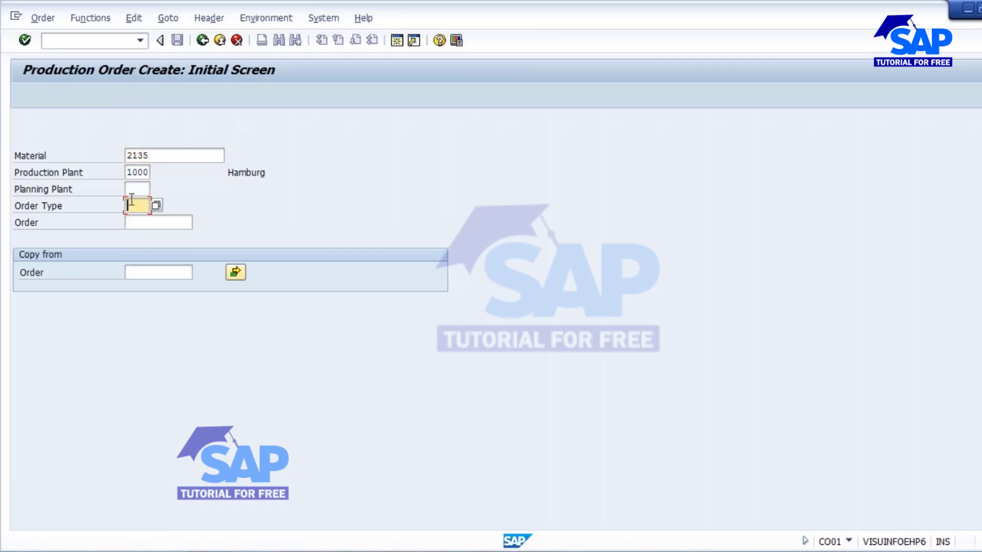
pyautogui.write('pp01')
pyautogui.press('Return')
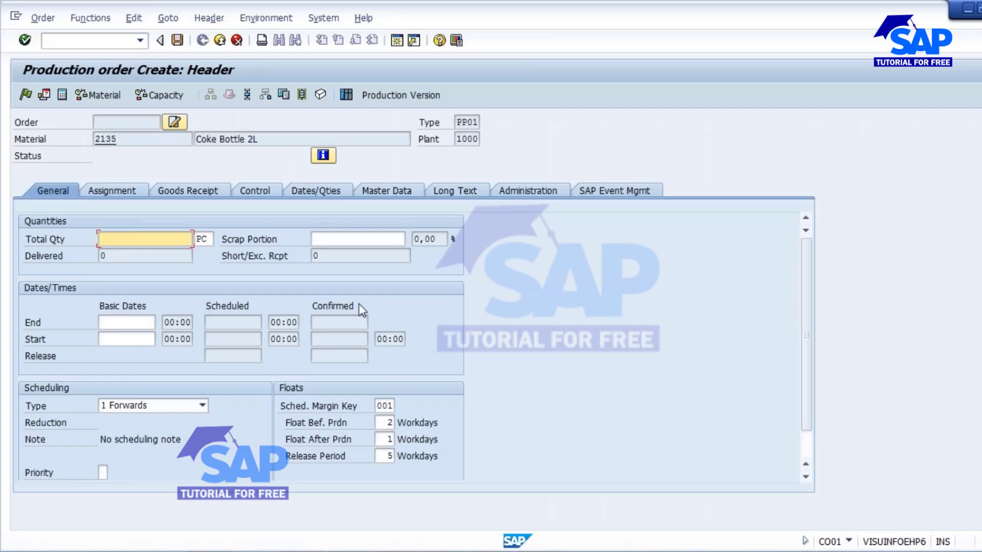
# Step: Enter 1000 PC as the order's total quantity on the General tab
pyautogui.write('1000')
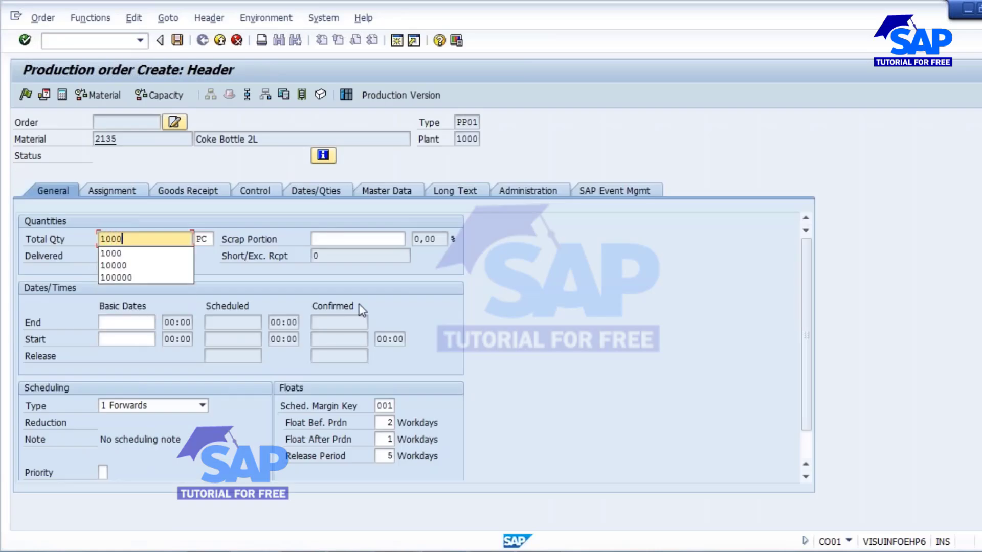
pyautogui.click(163, 254)
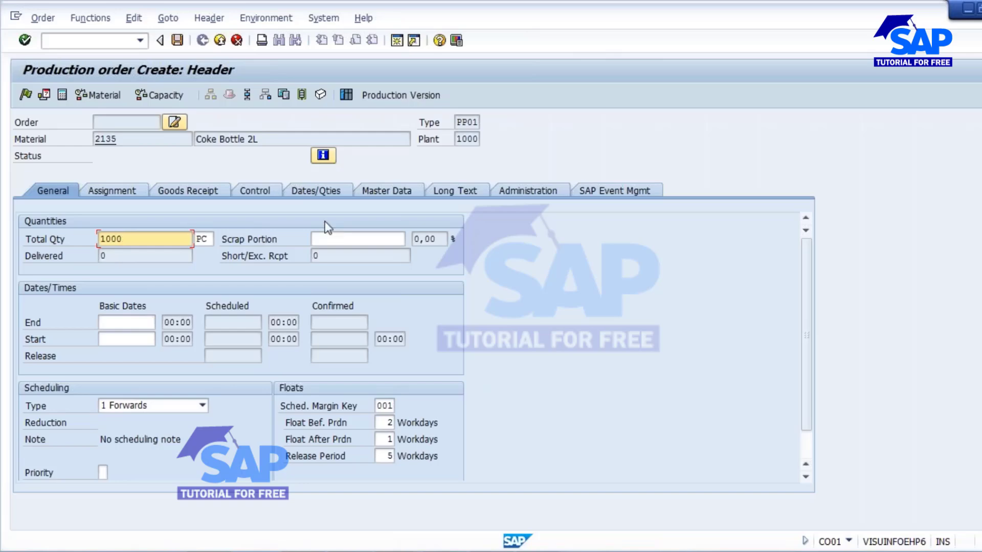
pyautogui.moveTo(134, 239); pyautogui.dragTo(61, 236)
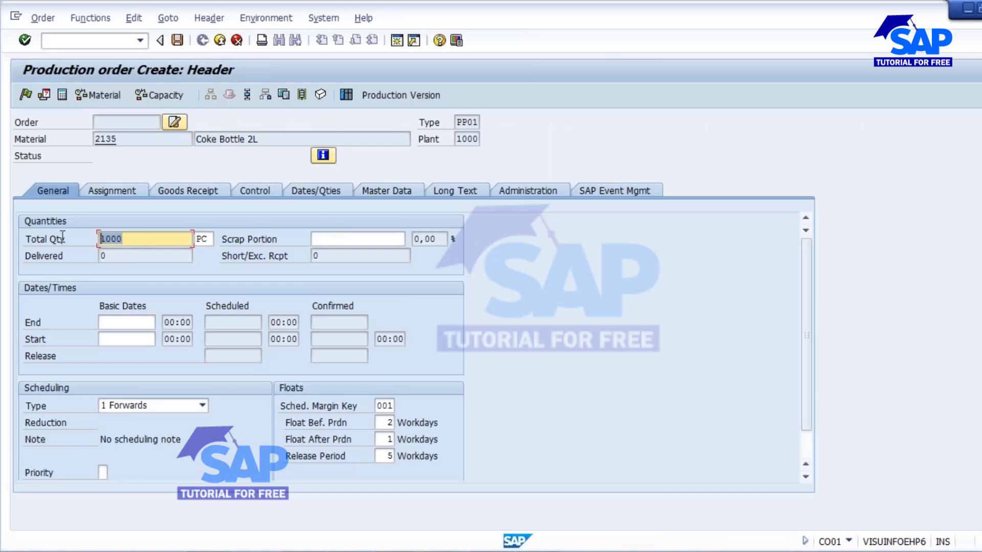
# Step: Keep forwards scheduling and set float before production to 0
pyautogui.click(202, 405)
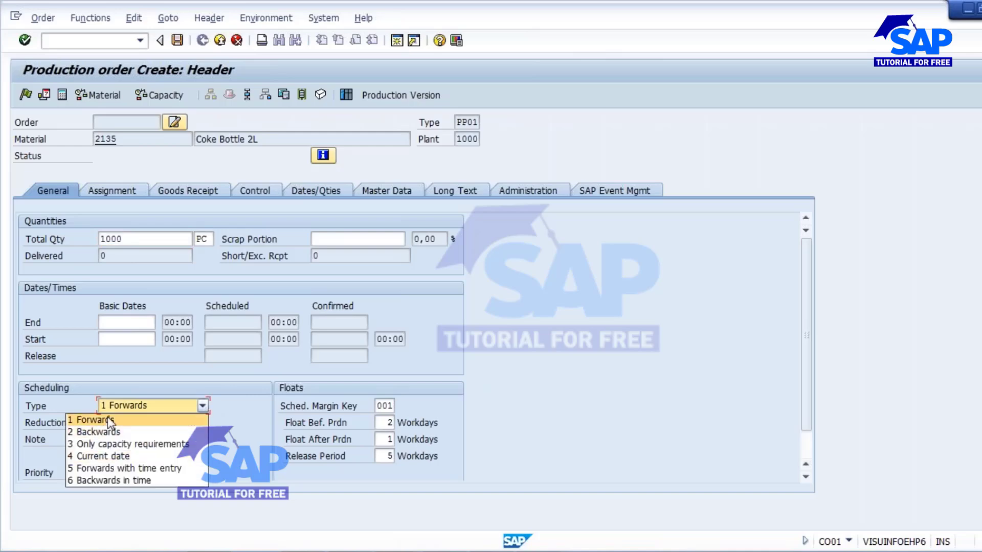
pyautogui.click(124, 340)
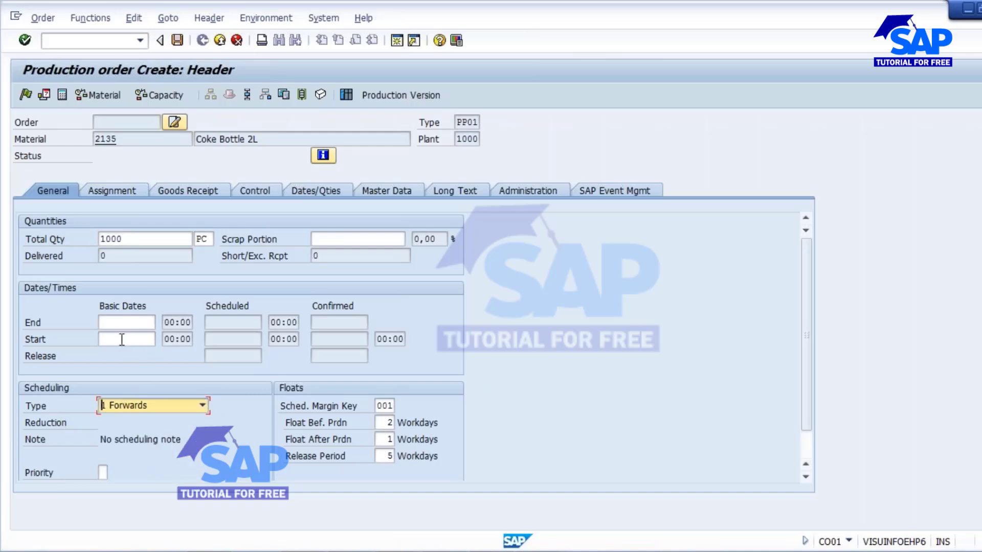
pyautogui.click(383, 405)
pyautogui.click(387, 423)
pyautogui.moveTo(388, 423); pyautogui.dragTo(401, 427)
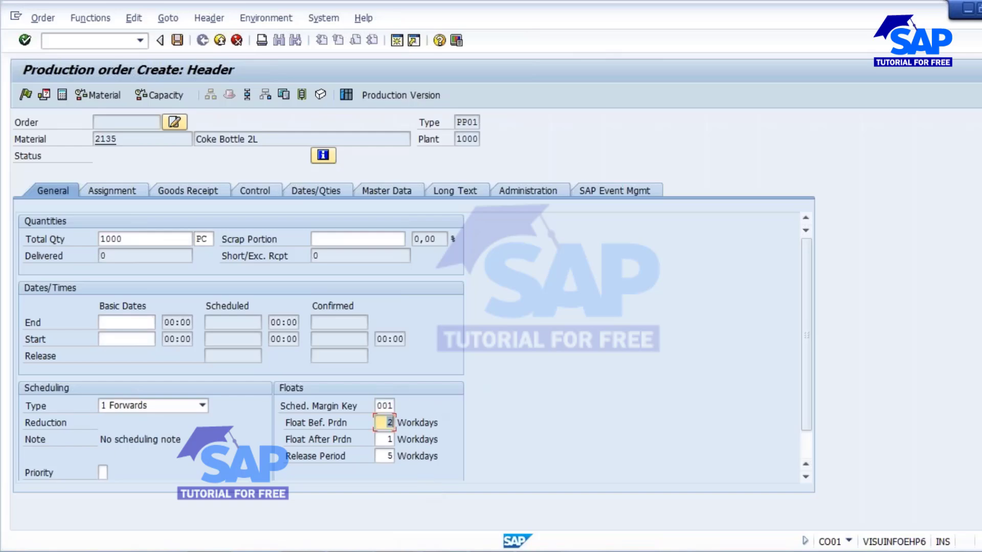
pyautogui.write('0')
pyautogui.press('Tab')
# Step: Set float after production and the release period (previously 50) to 0 workdays
pyautogui.write('10')
pyautogui.press('BackSpace')
pyautogui.press('BackSpace')
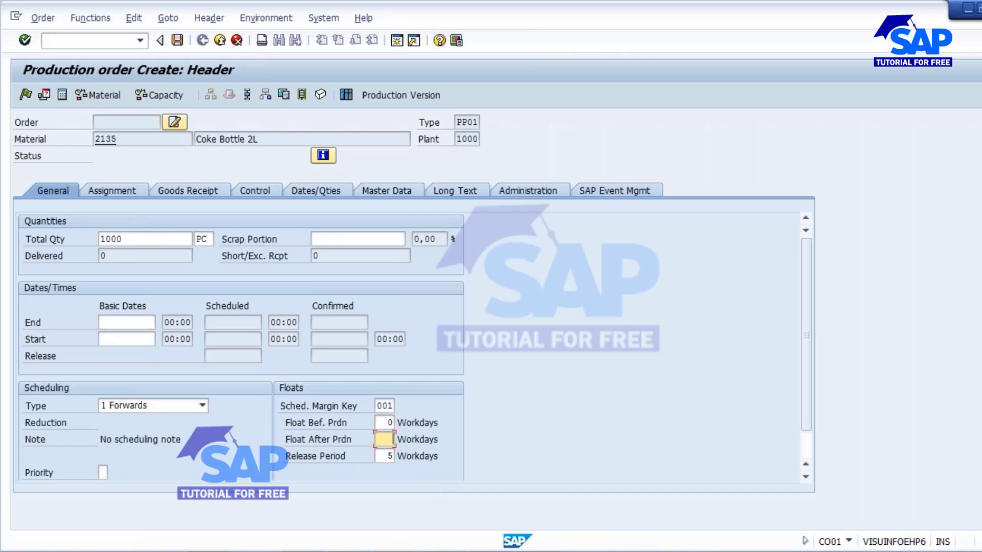
pyautogui.press('Tab')
pyautogui.write('50')
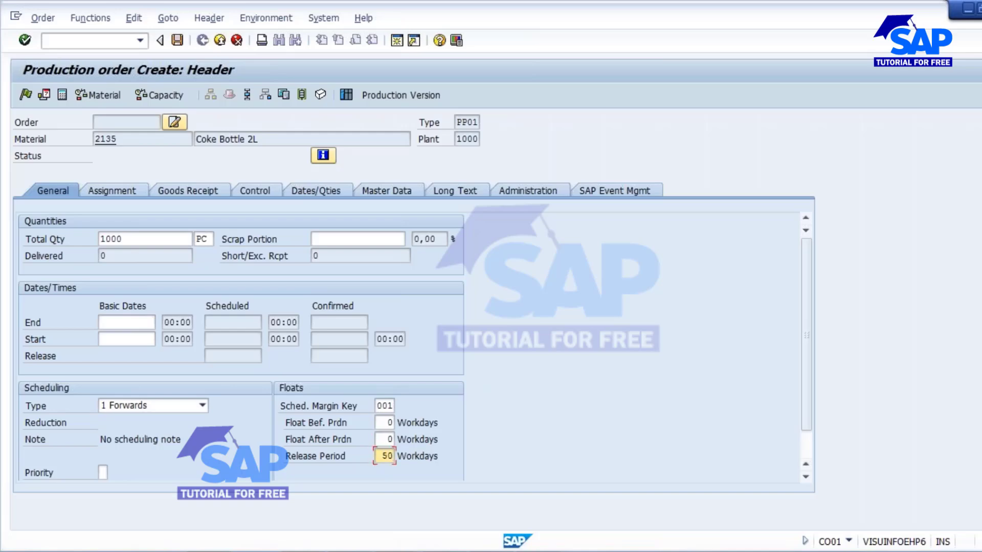
pyautogui.press('BackSpace')
pyautogui.press('BackSpace')
pyautogui.press('BackSpace')
pyautogui.moveTo(138, 239); pyautogui.dragTo(61, 244)
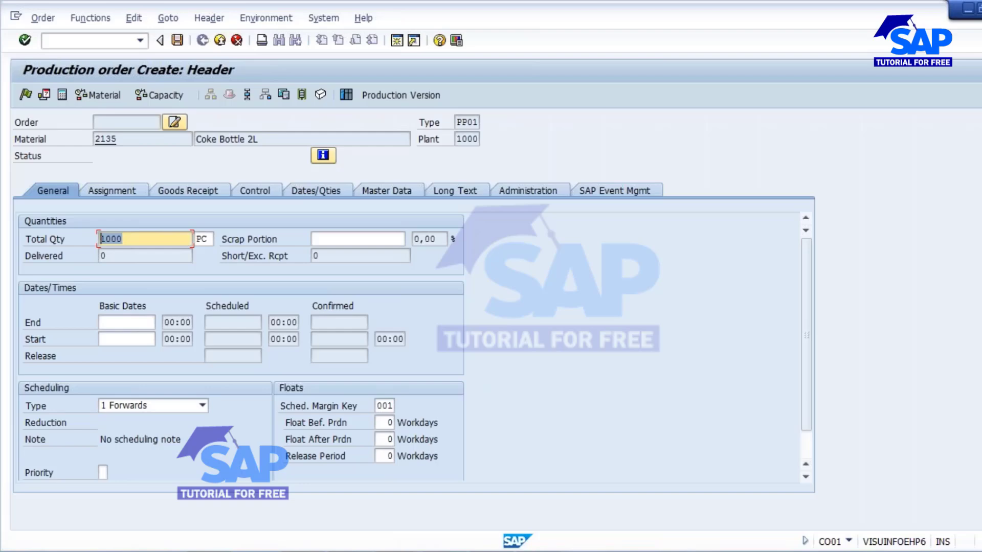
# Step: Enter basic start date 12.09.2016 and accept the warning to schedule the order
pyautogui.click(120, 339)
pyautogui.click(971, 551)
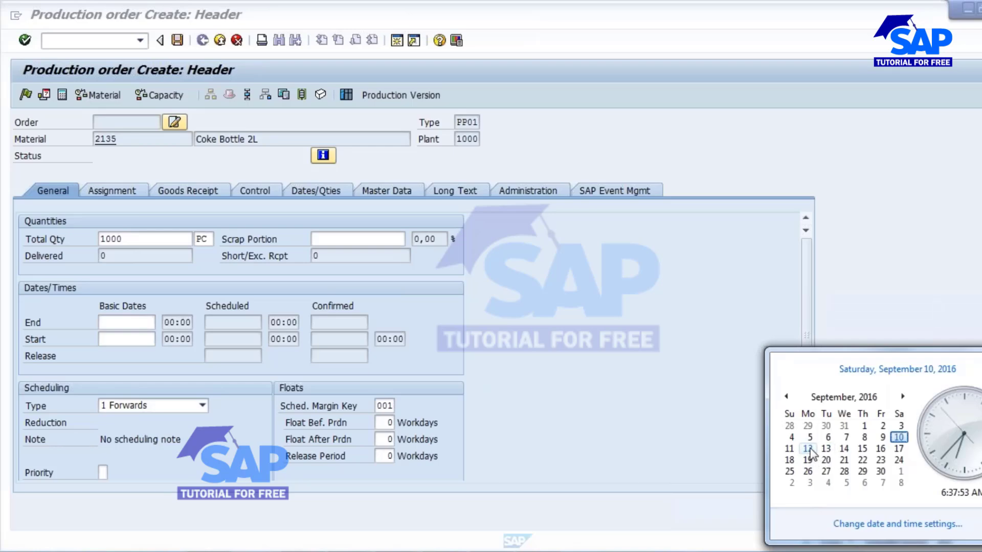
pyautogui.click(129, 339)
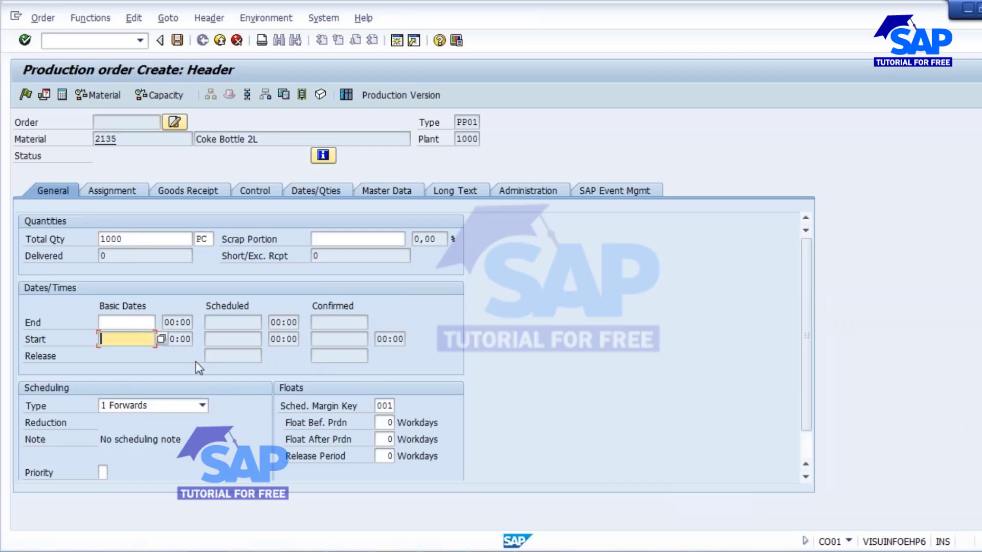
pyautogui.write('12.09.2016')
pyautogui.press('Return')
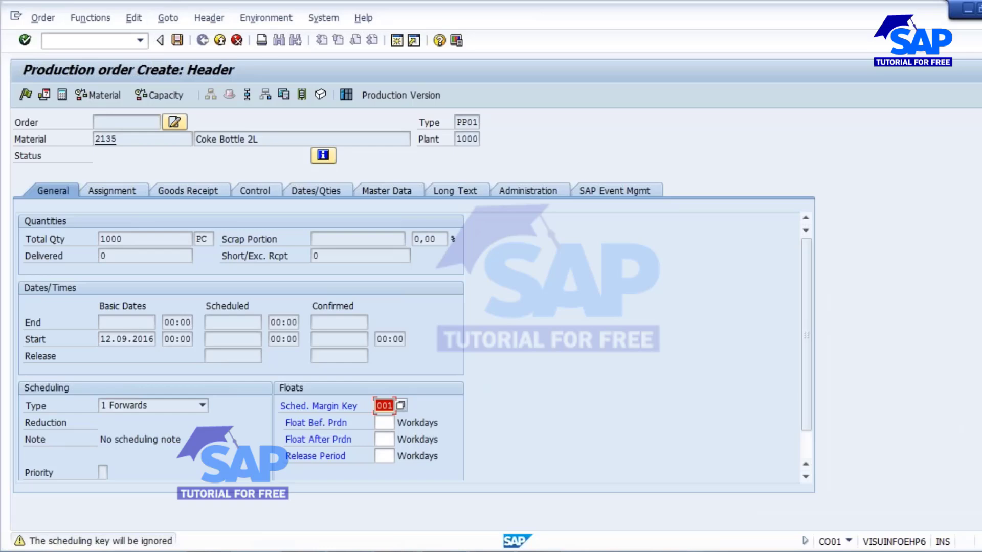
pyautogui.press('Return')
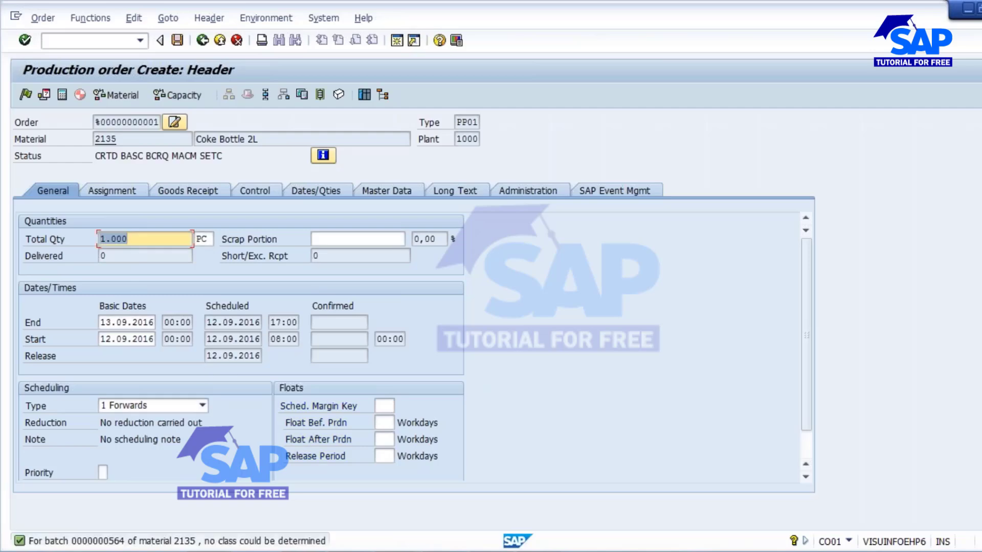
# Step: Review the scheduled start of 12.09.2016 at 08:00 and the finish time of 17:00
pyautogui.click(255, 339)
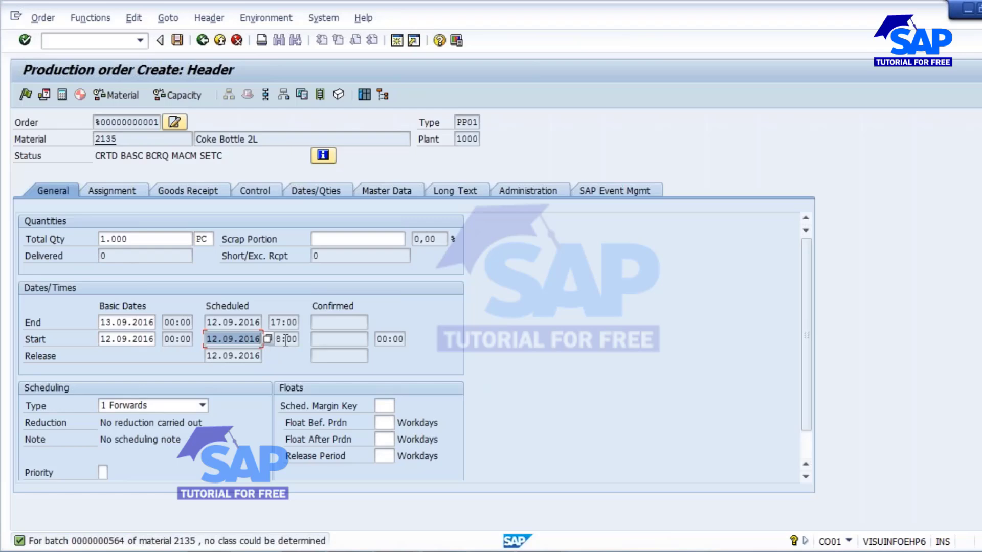
pyautogui.click(235, 323)
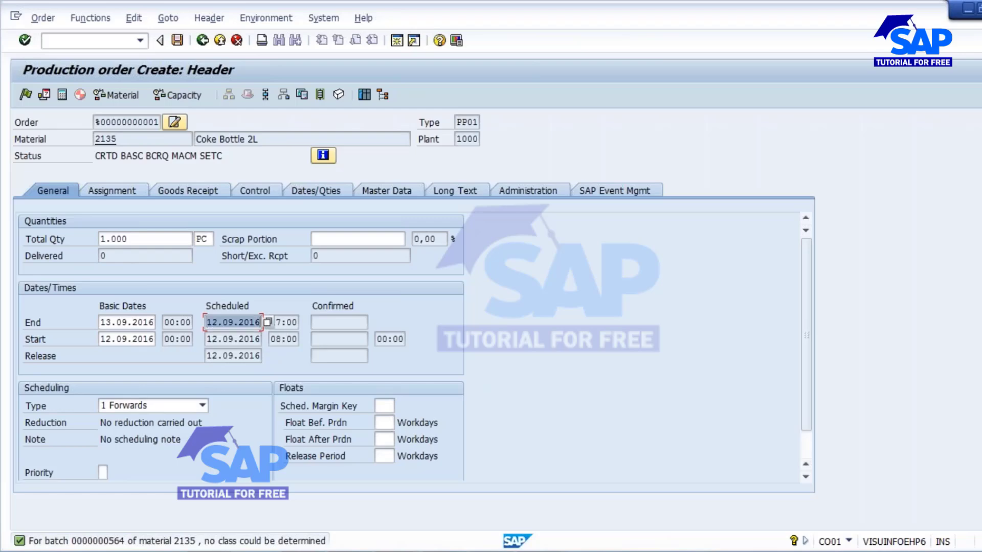
pyautogui.click(285, 340)
pyautogui.moveTo(271, 339); pyautogui.dragTo(294, 342)
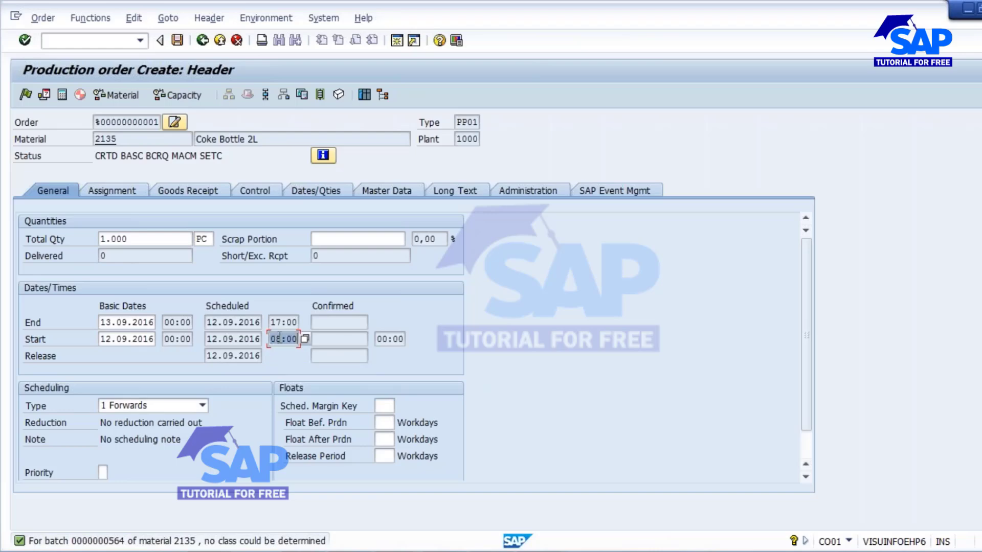
pyautogui.click(275, 324)
pyautogui.doubleClick(275, 324)
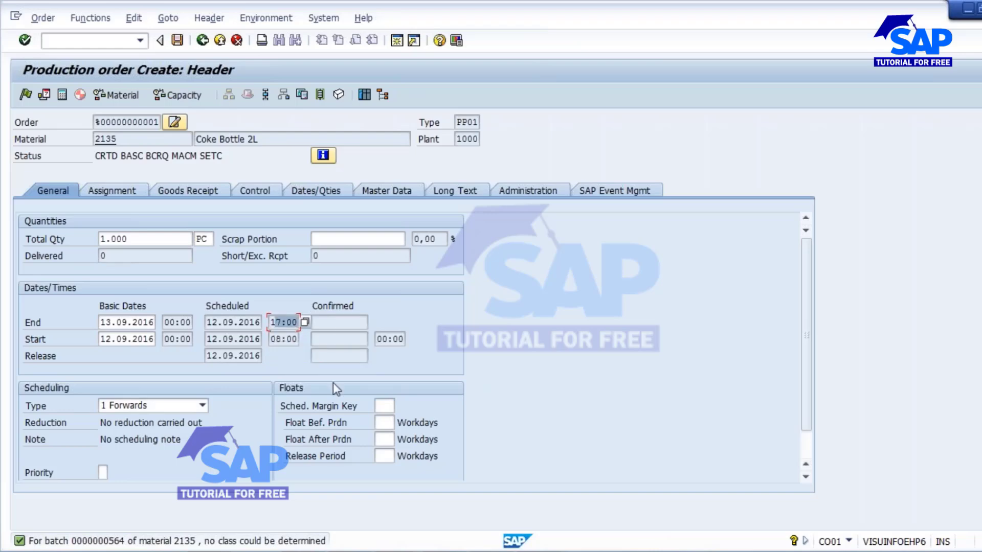
pyautogui.doubleClick(130, 239)
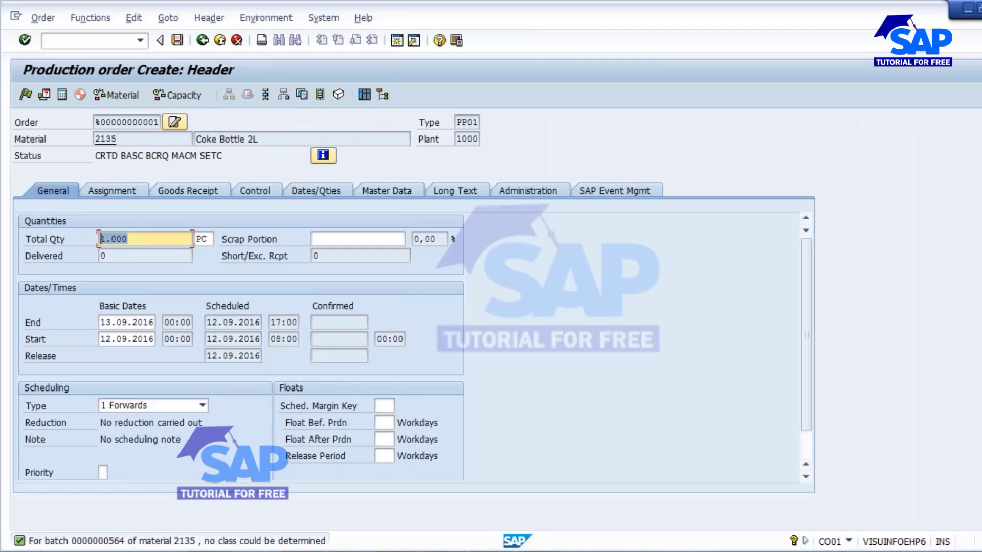
pyautogui.click(234, 323)
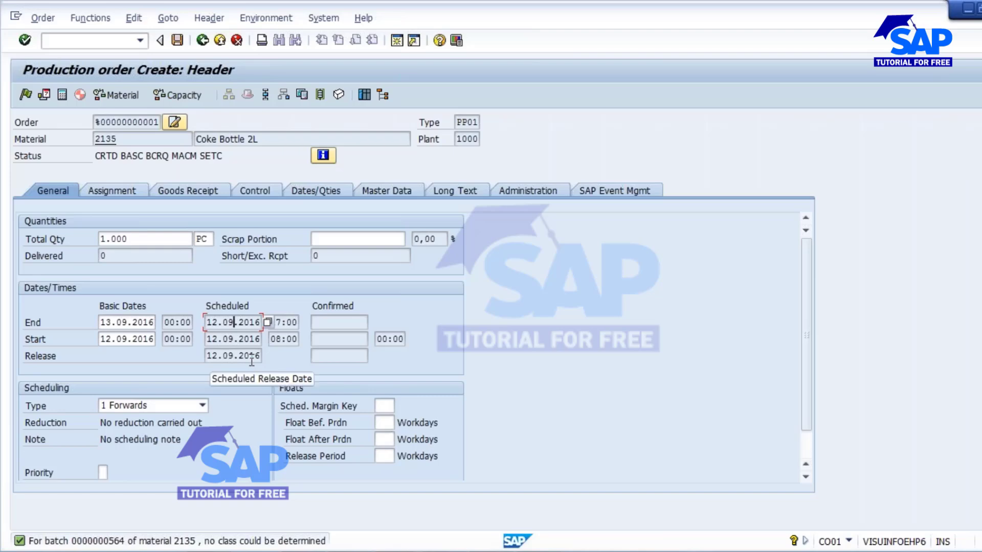
pyautogui.click(285, 324)
pyautogui.click(285, 340)
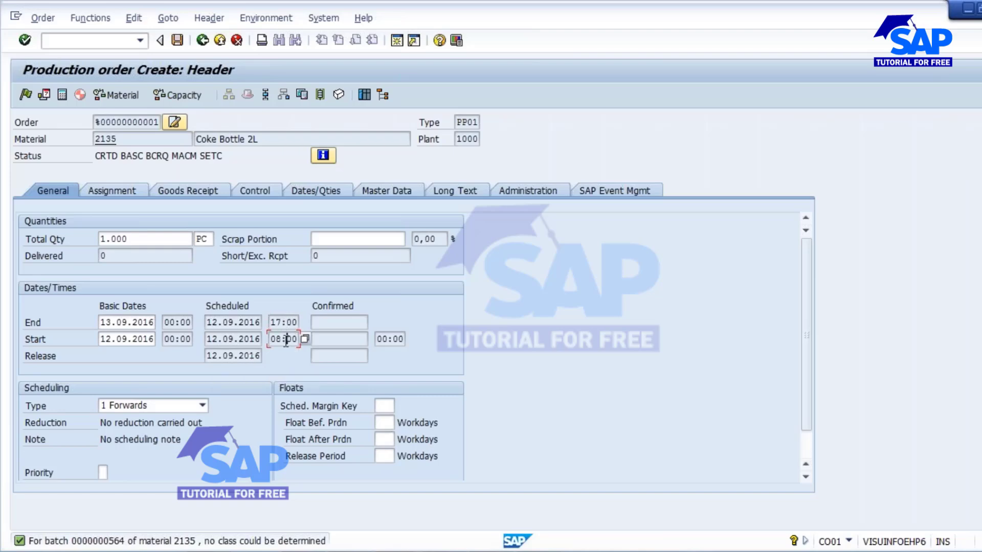
pyautogui.click(187, 190)
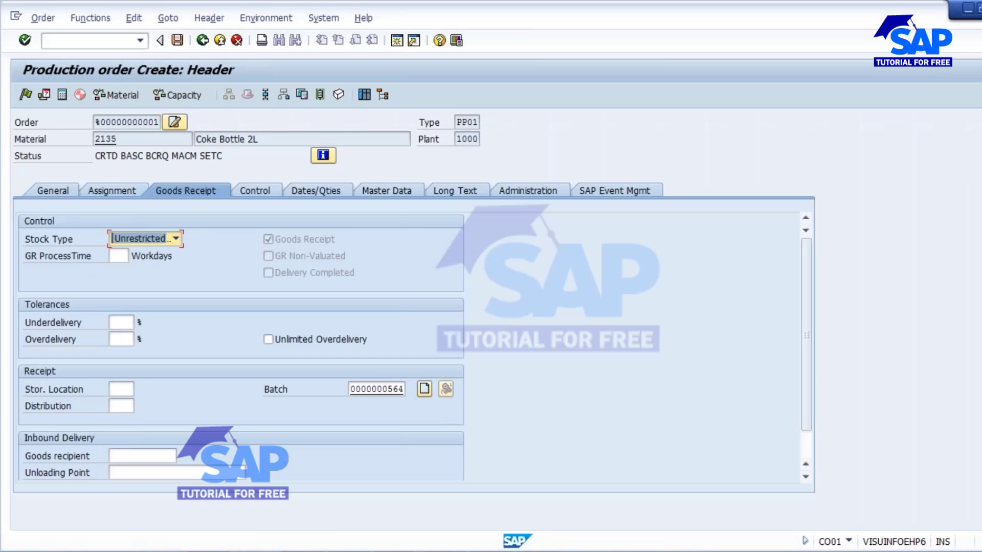
# Step: Save the production order for material 2135, returning to the blank Production Order Create screen
pyautogui.click(176, 41)
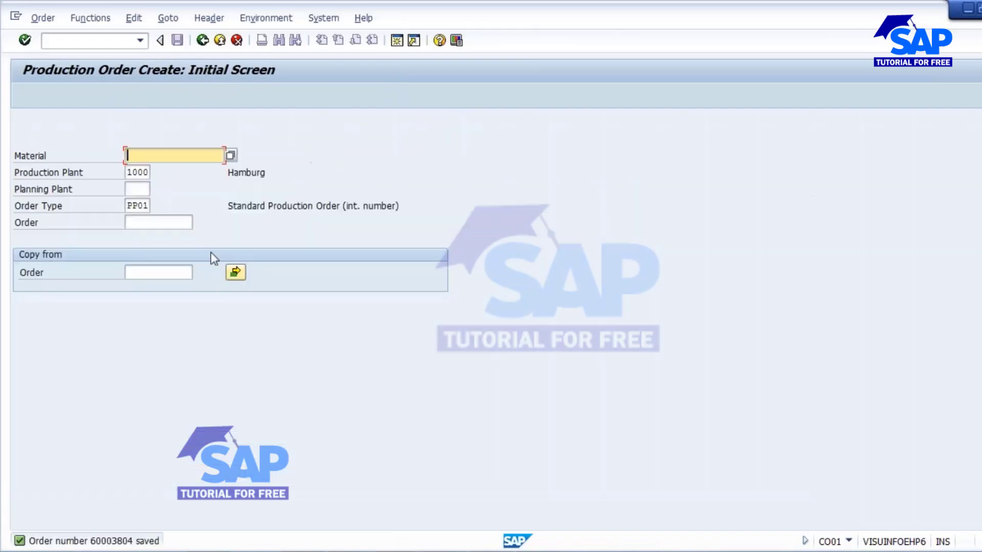
# Step: Switch to Order > Change and go back to the Capacity Planning overview window
pyautogui.click(46, 20)
pyautogui.click(71, 89)
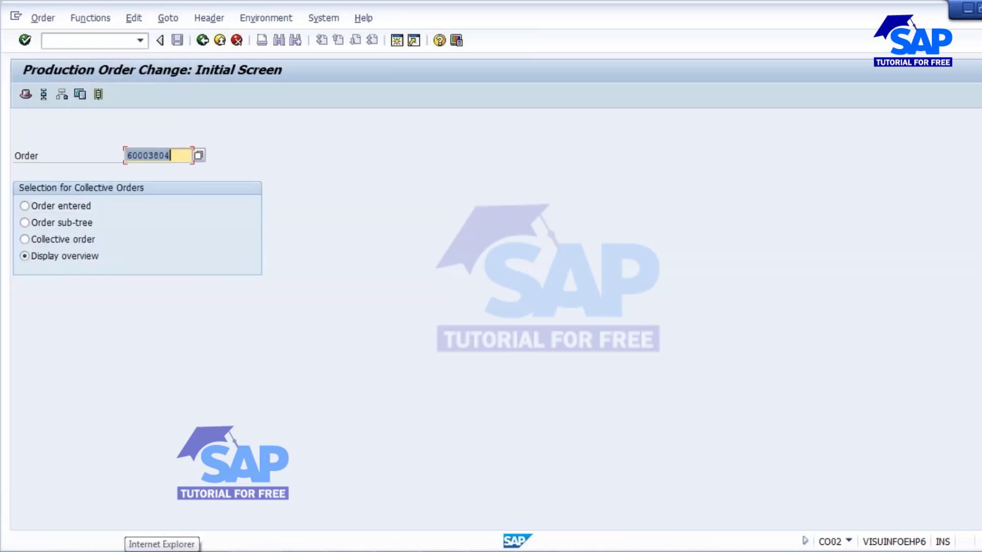
pyautogui.hotkey('alt', 'Tab')
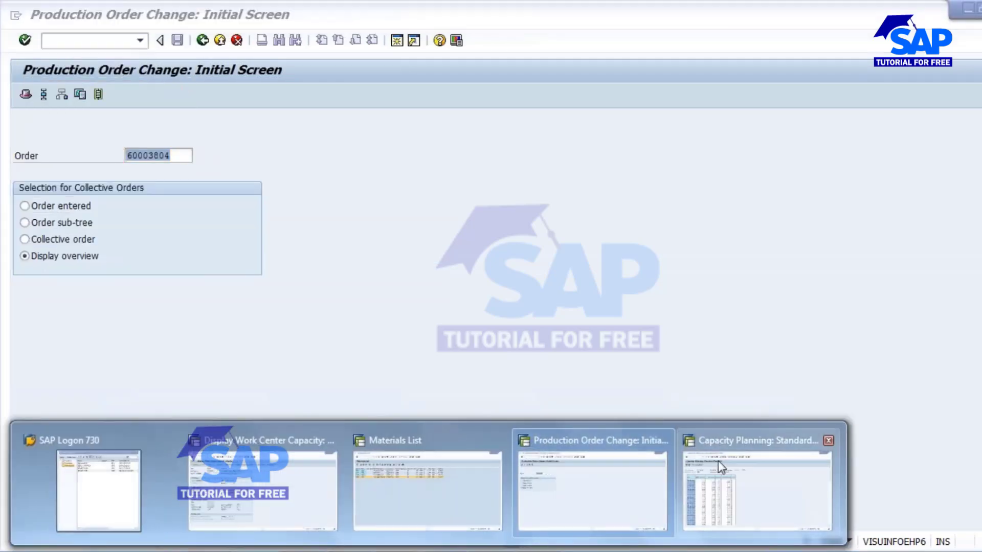
pyautogui.click(717, 461)
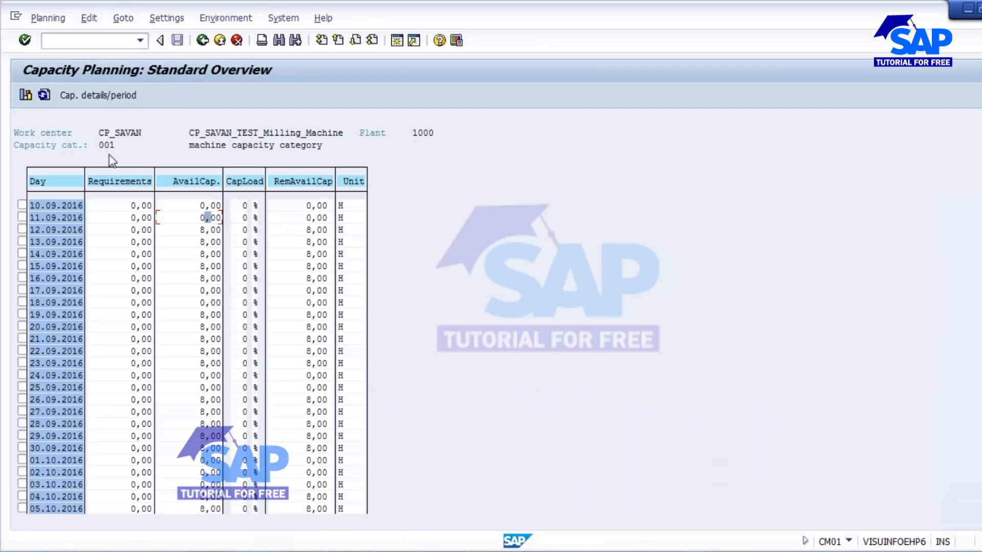
# Step: Refresh the CP_SAVAN figures and tick 12.09.2016, now showing 8,00 H required at 100% load
pyautogui.click(138, 231)
pyautogui.click(44, 95)
pyautogui.click(22, 231)
pyautogui.click(246, 231)
pyautogui.click(106, 94)
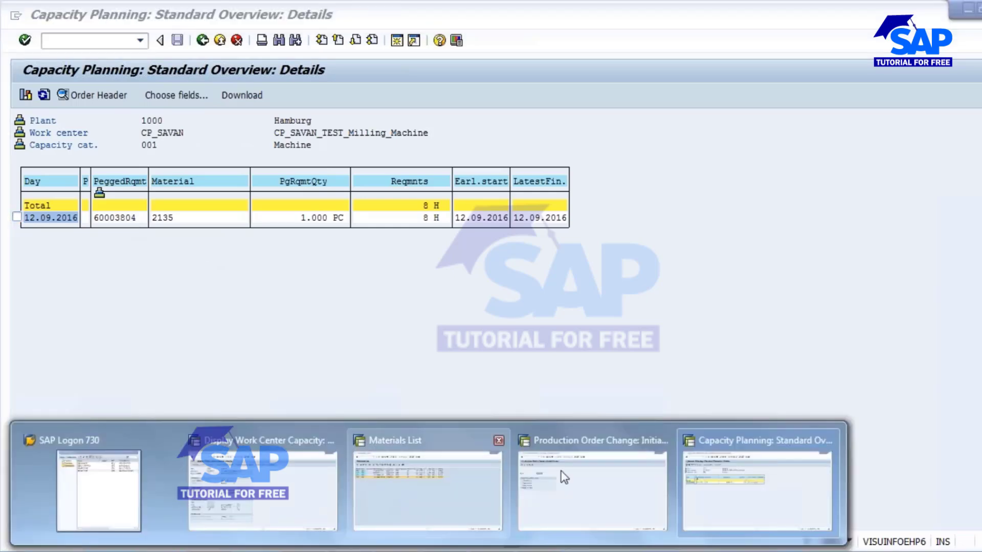
pyautogui.click(592, 473)
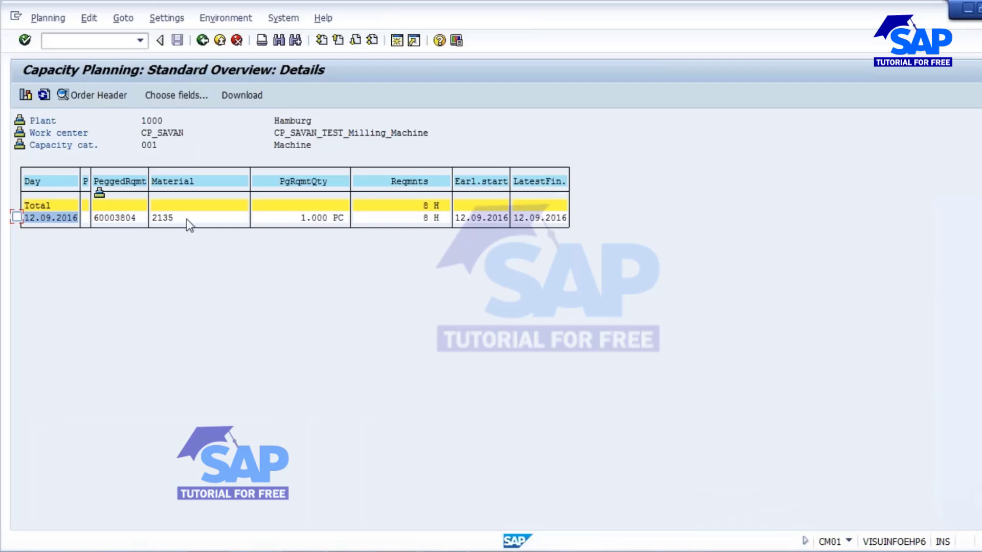
pyautogui.click(116, 218)
pyautogui.click(163, 220)
pyautogui.click(324, 218)
pyautogui.click(432, 220)
pyautogui.click(17, 217)
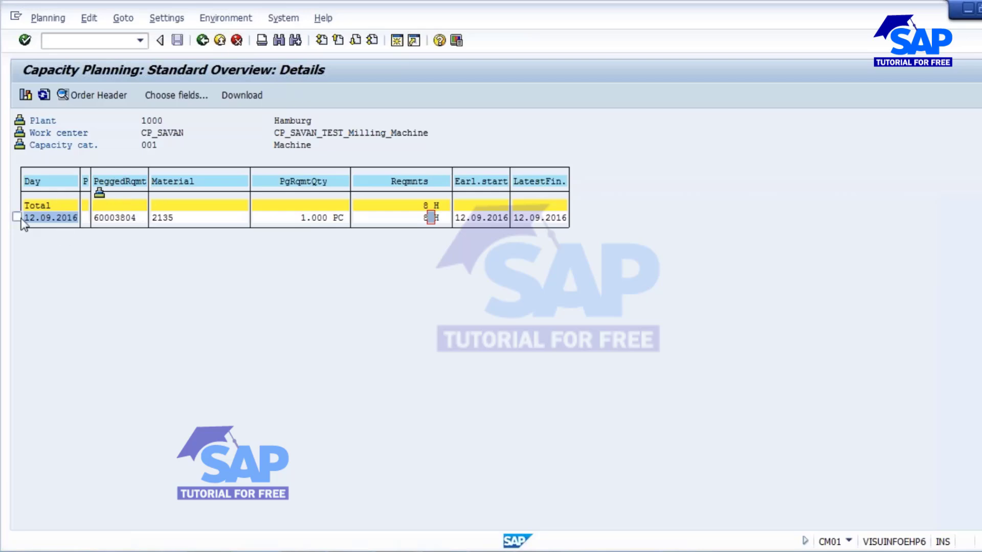
pyautogui.click(111, 100)
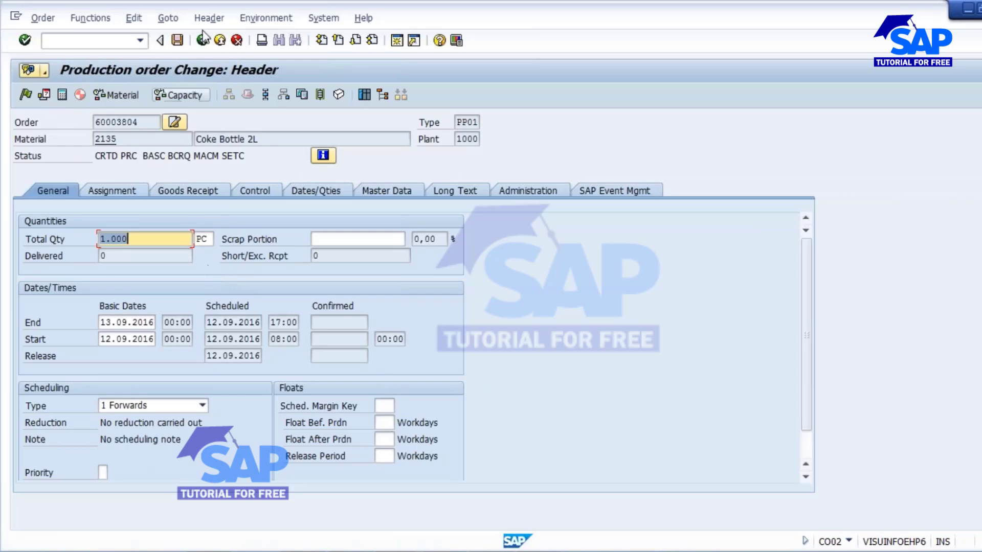
pyautogui.click(202, 42)
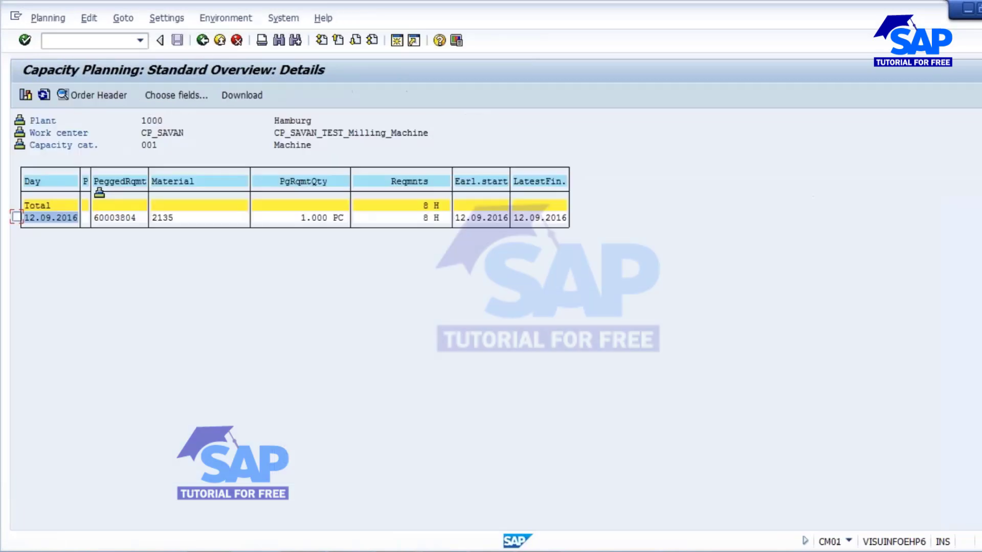
pyautogui.click(202, 40)
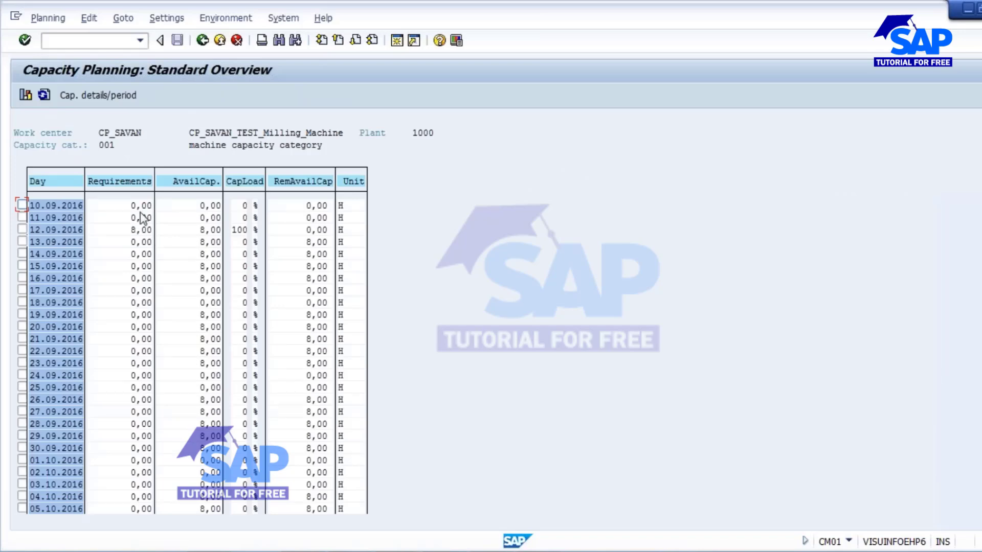
pyautogui.click(141, 233)
pyautogui.click(207, 230)
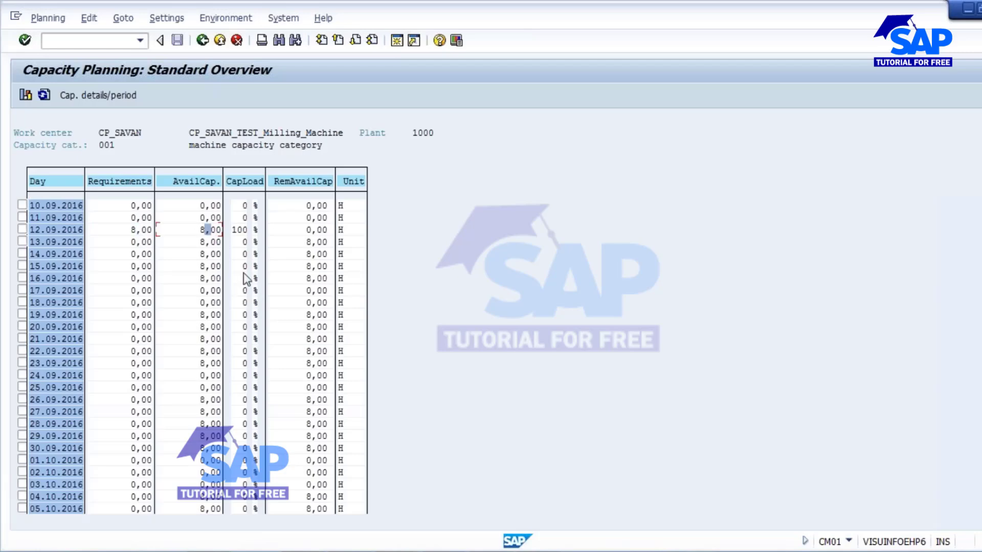
pyautogui.click(240, 230)
pyautogui.click(314, 232)
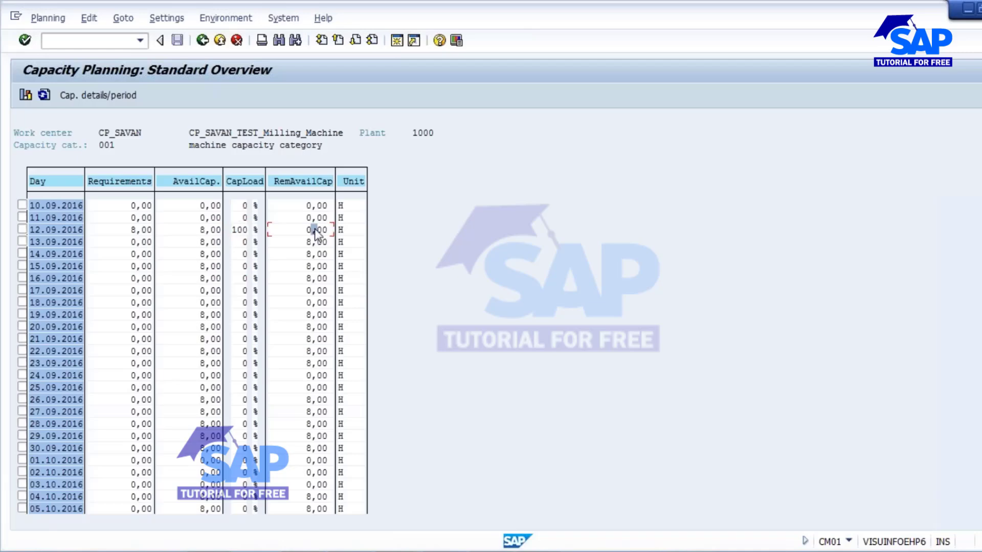
pyautogui.click(238, 232)
pyautogui.click(314, 233)
# Step: Return to PowerPoint and move to slide 11, Capacity Leveling
pyautogui.click(538, 481)
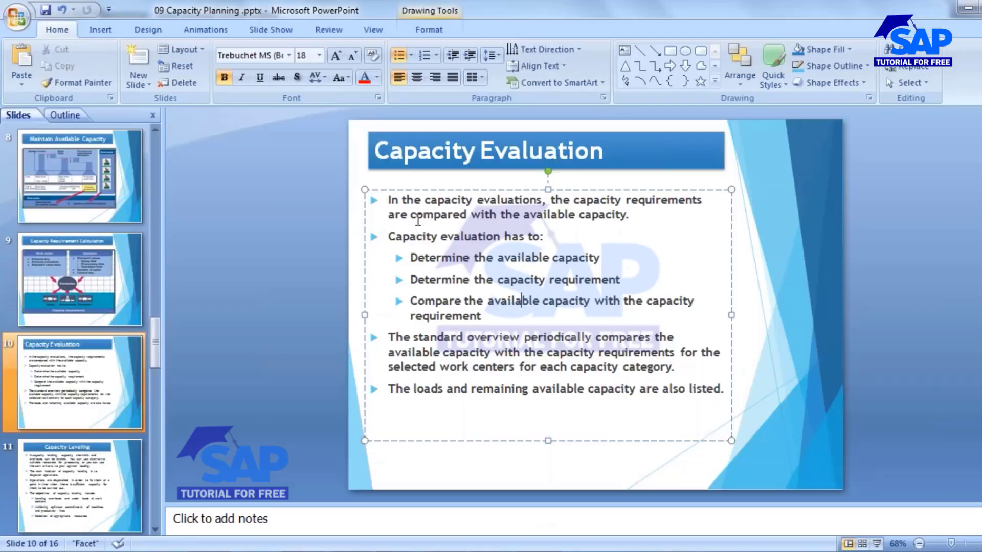
pyautogui.moveTo(428, 201); pyautogui.dragTo(541, 200)
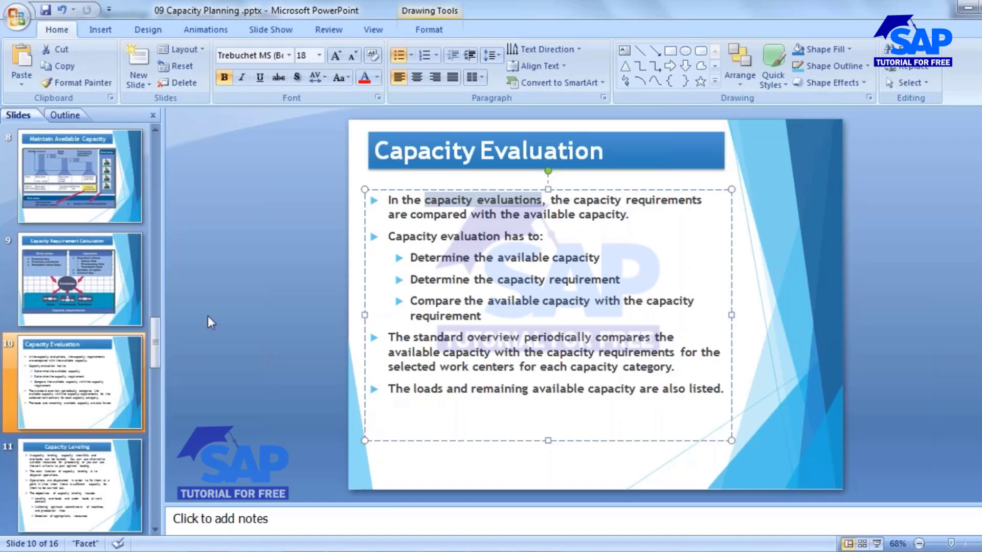
pyautogui.click(79, 486)
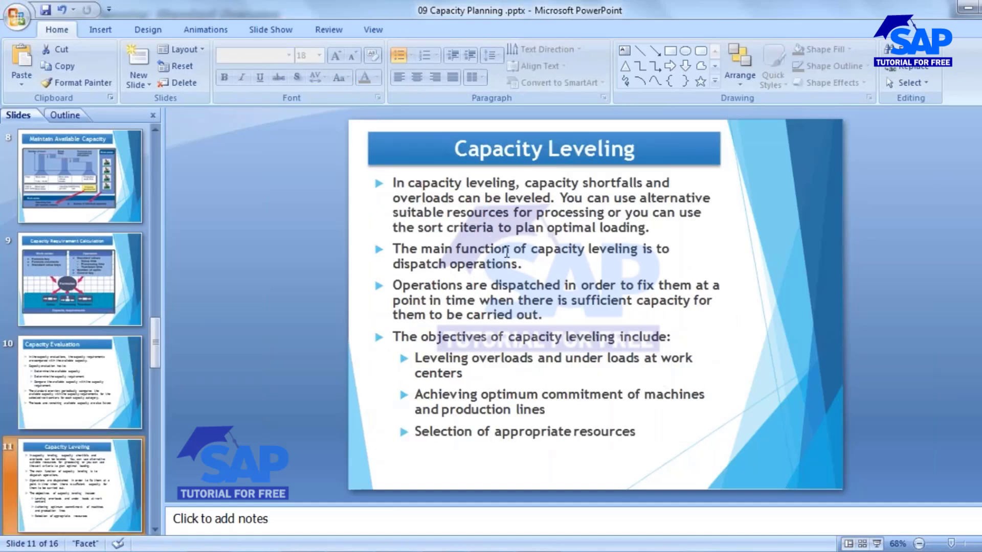
# Step: Vertically centre the slide title text with Align Text set to Middle
pyautogui.click(457, 149)
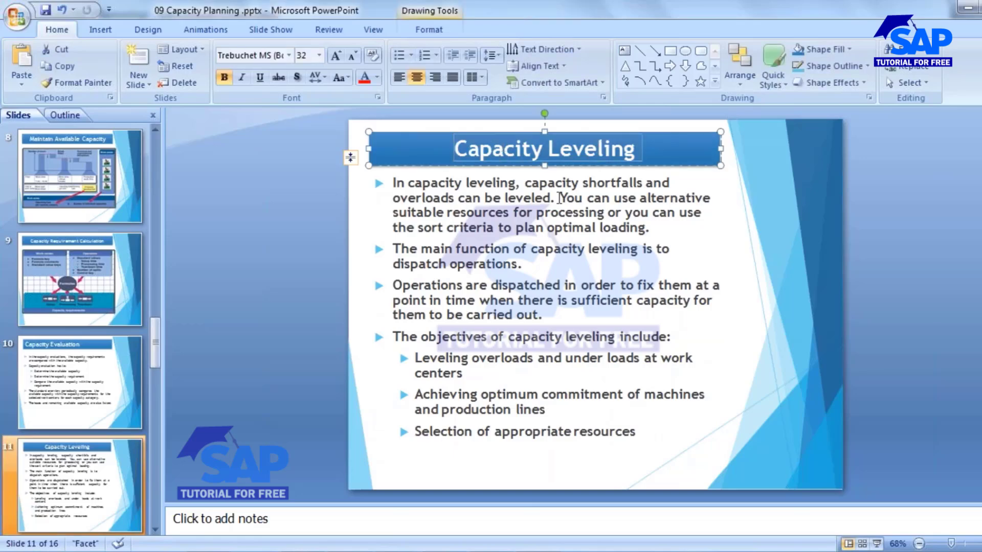
pyautogui.click(543, 67)
pyautogui.click(558, 149)
pyautogui.click(526, 263)
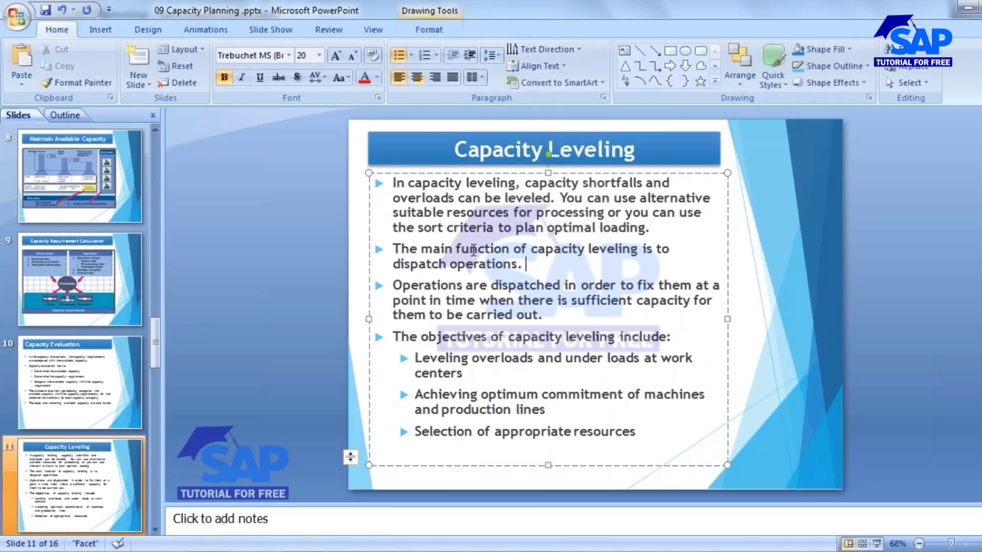
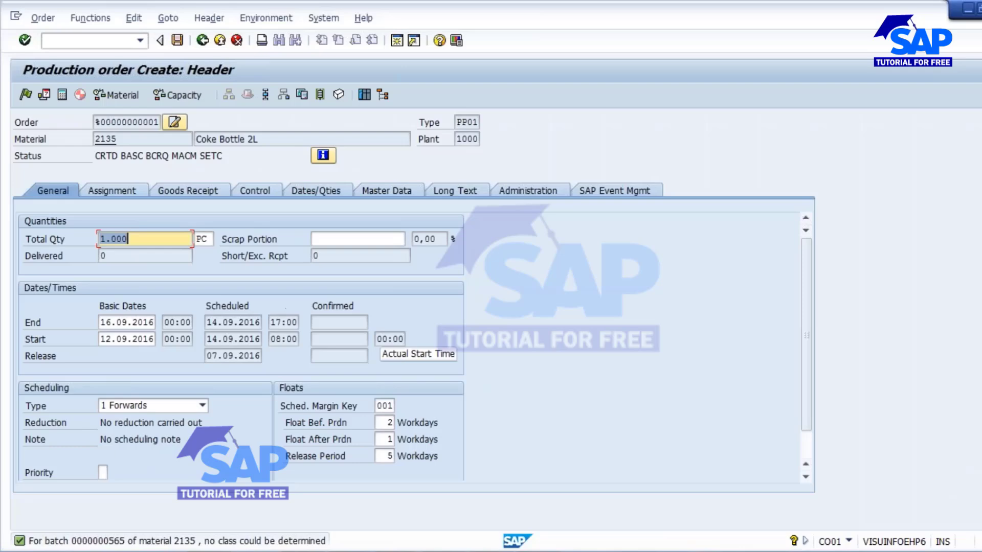
# Step: Clear the scheduling margin key, floats and release period on the order
pyautogui.click(379, 407)
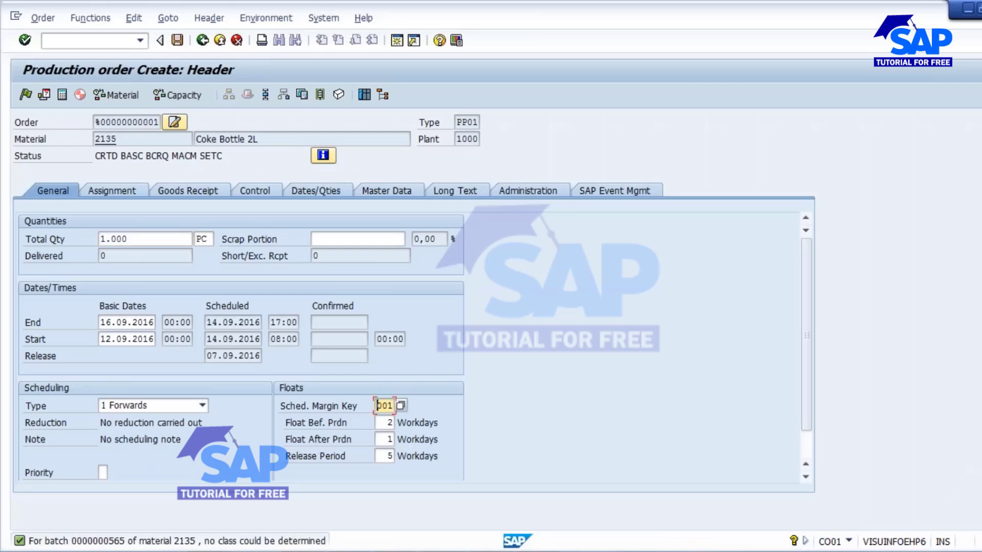
pyautogui.press('Delete')
pyautogui.press('Delete')
pyautogui.write('000')
pyautogui.press('Tab')
pyautogui.press('Delete')
pyautogui.press('Tab')
pyautogui.press('Delete')
pyautogui.press('Tab')
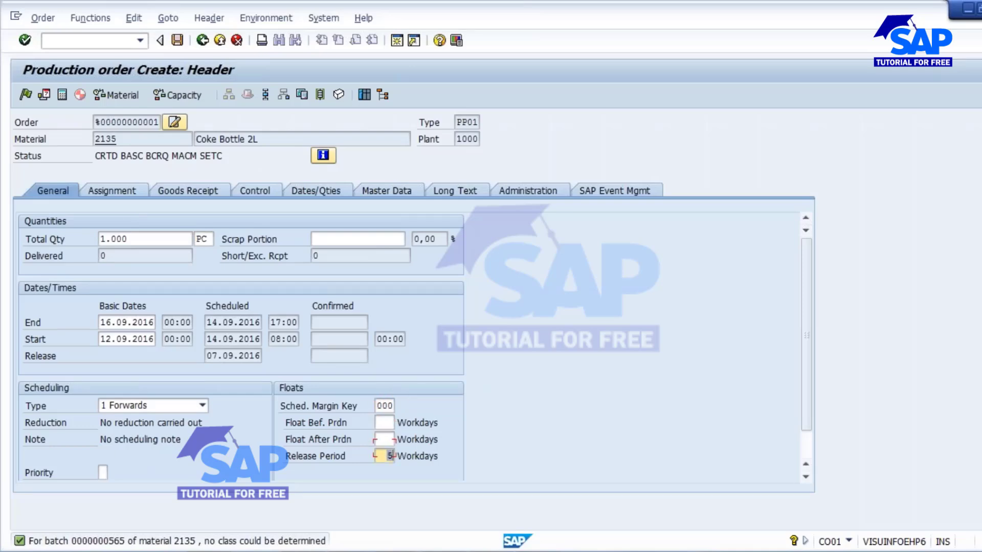
pyautogui.press('Delete')
pyautogui.press('Return')
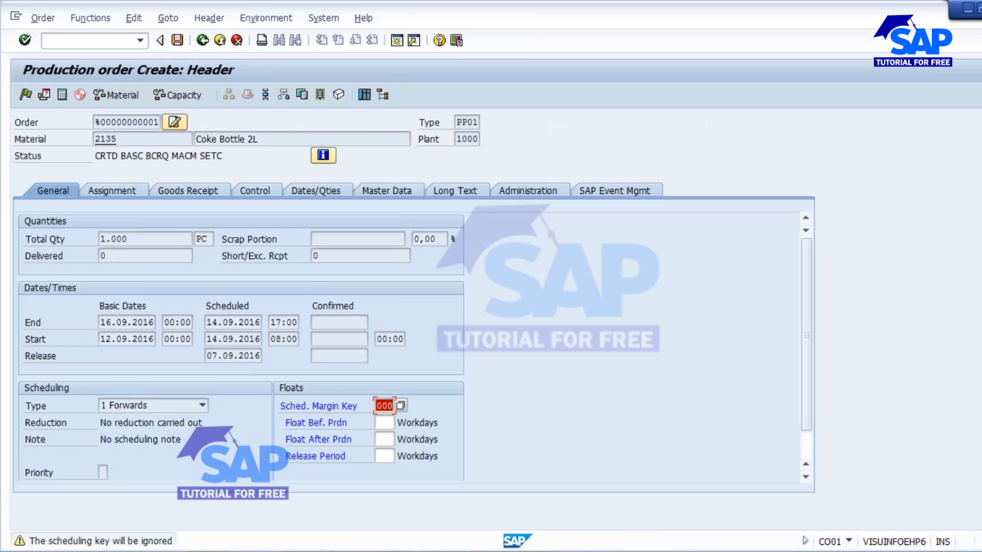
pyautogui.press('Return')
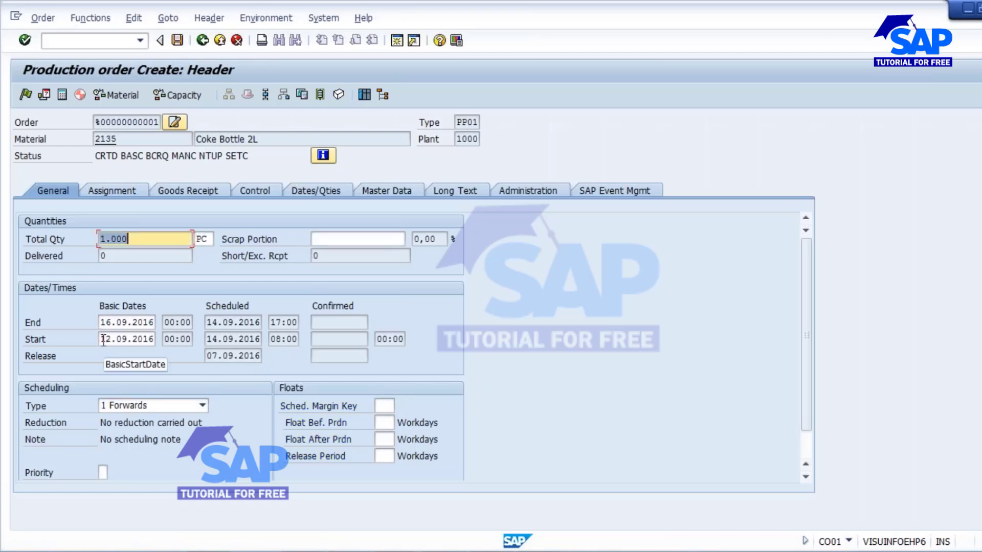
# Step: Set the start basic date to 12.09.2016, clear the end date, and schedule the order
pyautogui.moveTo(102, 340); pyautogui.dragTo(164, 340)
pyautogui.press('BackSpace')
pyautogui.press('Up')
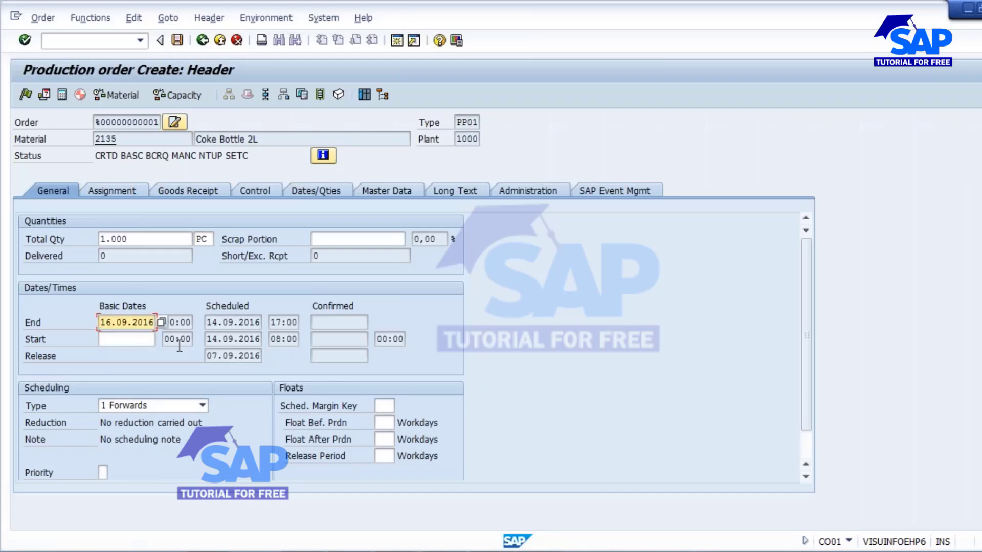
pyautogui.press('Delete')
pyautogui.press('Delete')
pyautogui.press('Delete')
pyautogui.press('Delete')
pyautogui.press('Delete')
pyautogui.press('Delete')
pyautogui.press('Delete')
pyautogui.press('Delete')
pyautogui.press('Delete')
pyautogui.press('Delete')
pyautogui.press('Down')
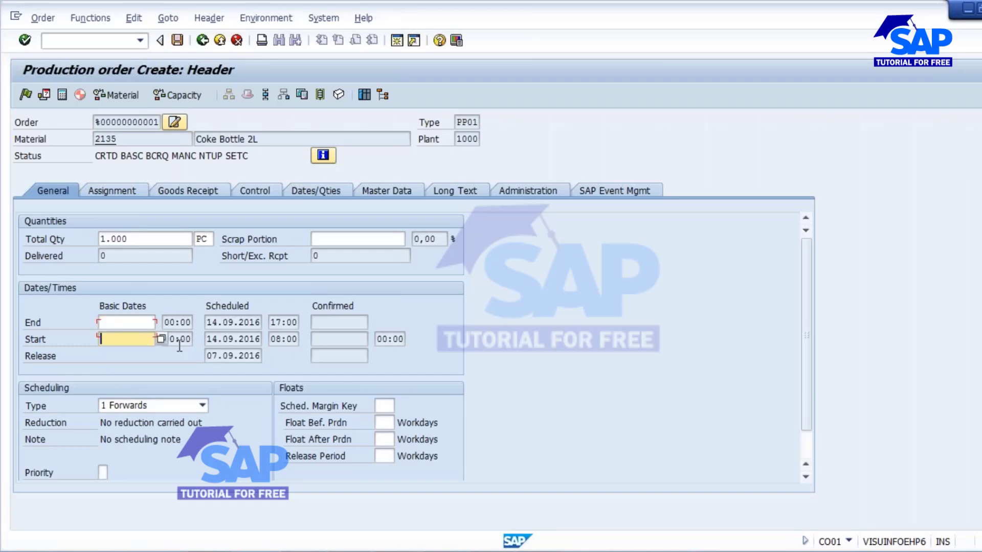
pyautogui.write('12.09')
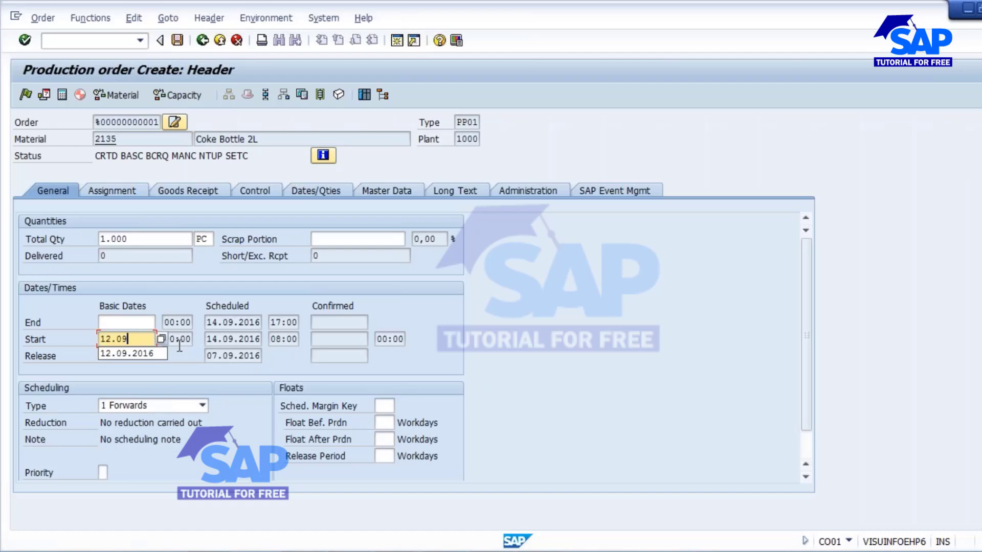
pyautogui.write('.2016')
pyautogui.press('Return')
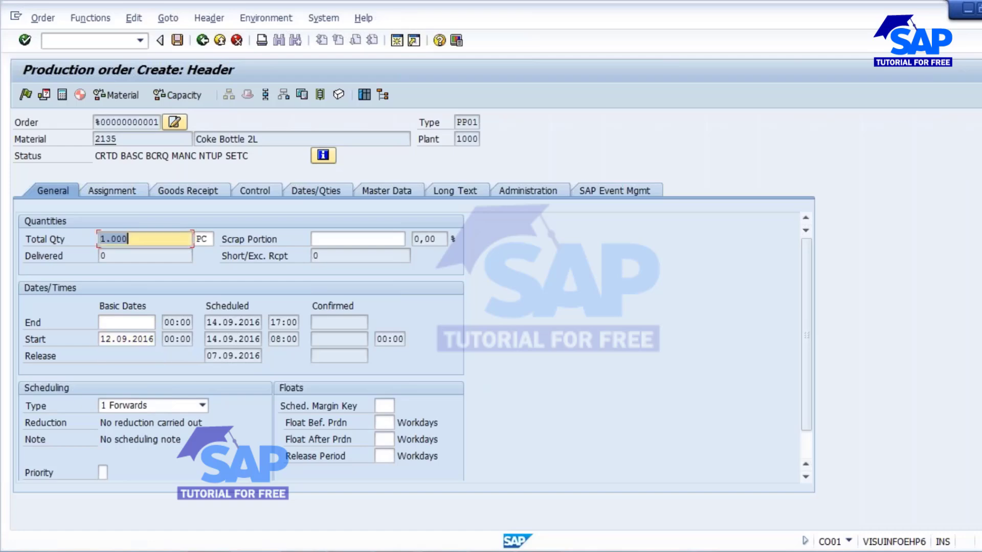
pyautogui.click(62, 94)
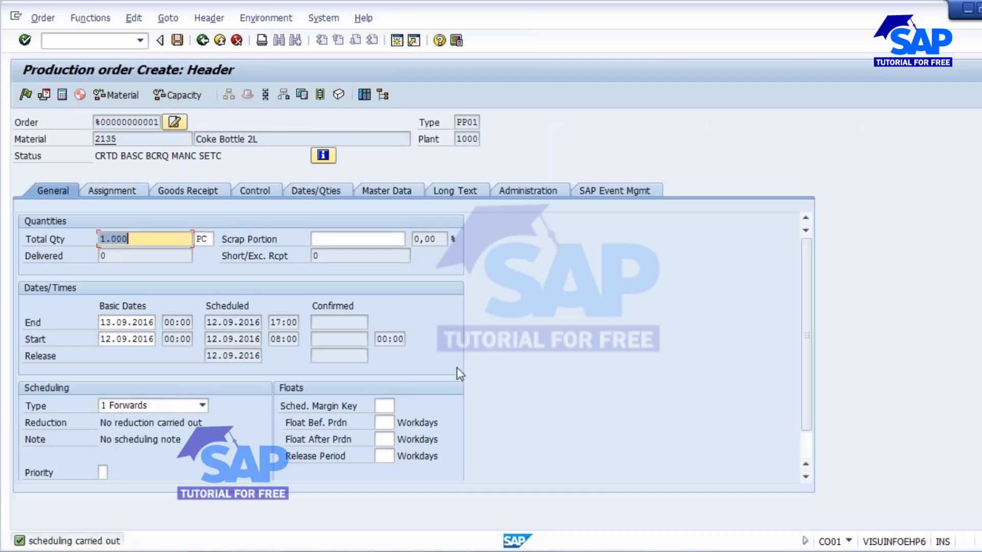
# Step: Check the scheduled start date and quantity, then save the production order
pyautogui.click(383, 406)
pyautogui.click(384, 424)
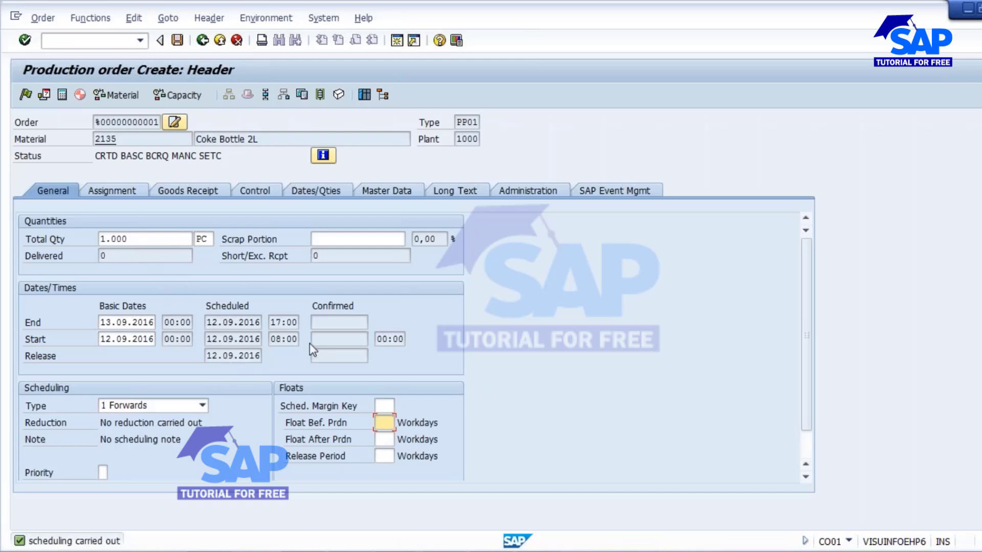
pyautogui.moveTo(207, 337); pyautogui.dragTo(266, 339)
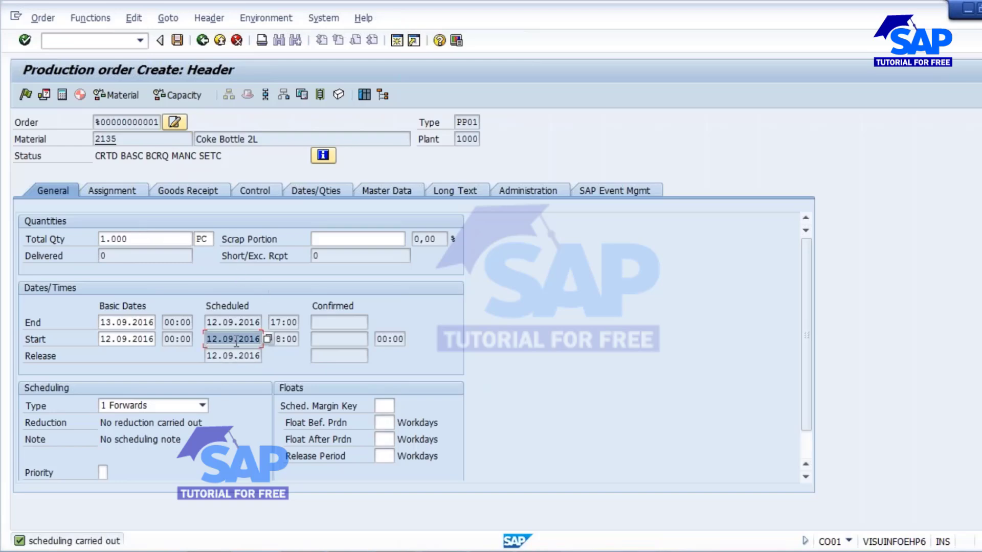
pyautogui.moveTo(145, 240); pyautogui.dragTo(83, 237)
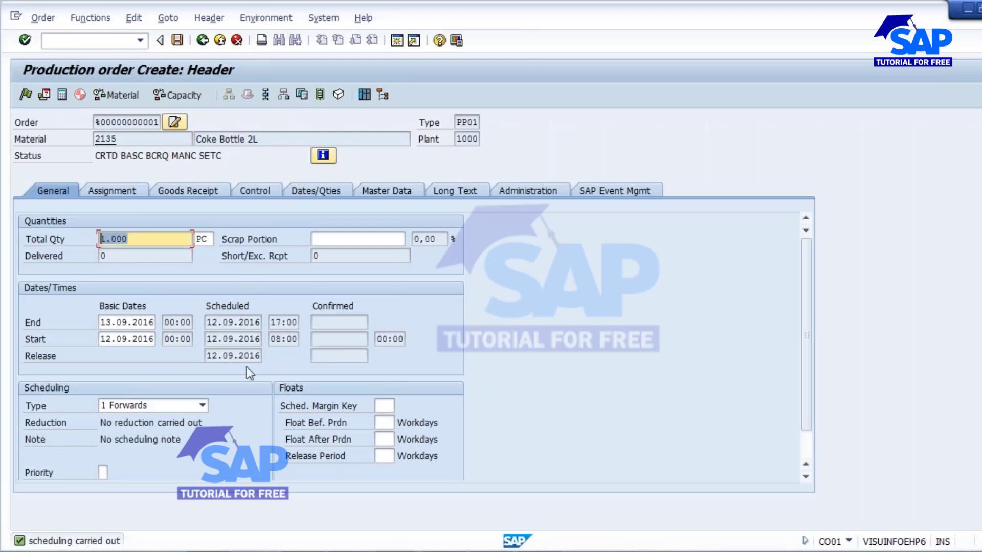
pyautogui.click(239, 338)
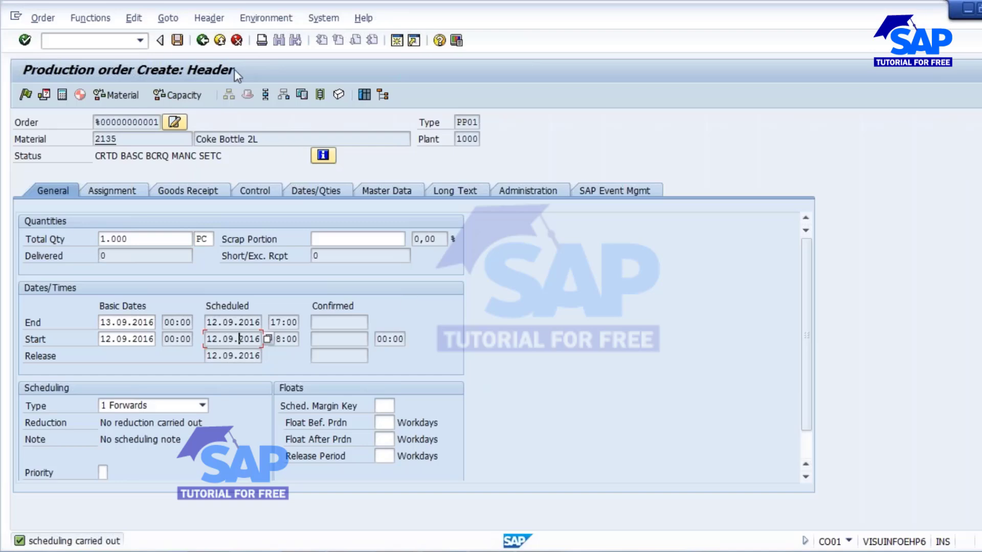
pyautogui.click(176, 40)
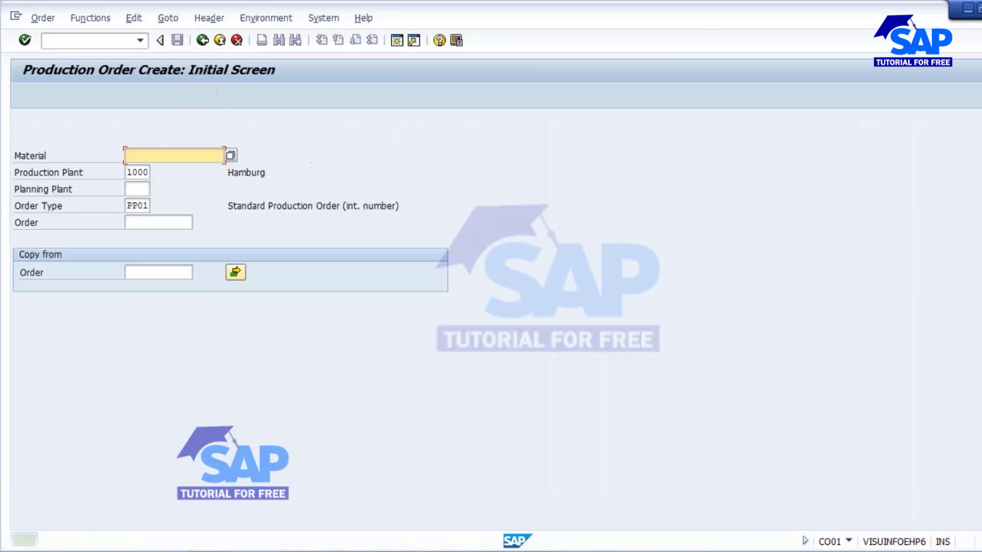
# Step: Refresh the CP_SAVAN capacity overview and mark 12.09.2016 for a detailed breakdown
pyautogui.moveTo(444, 551)
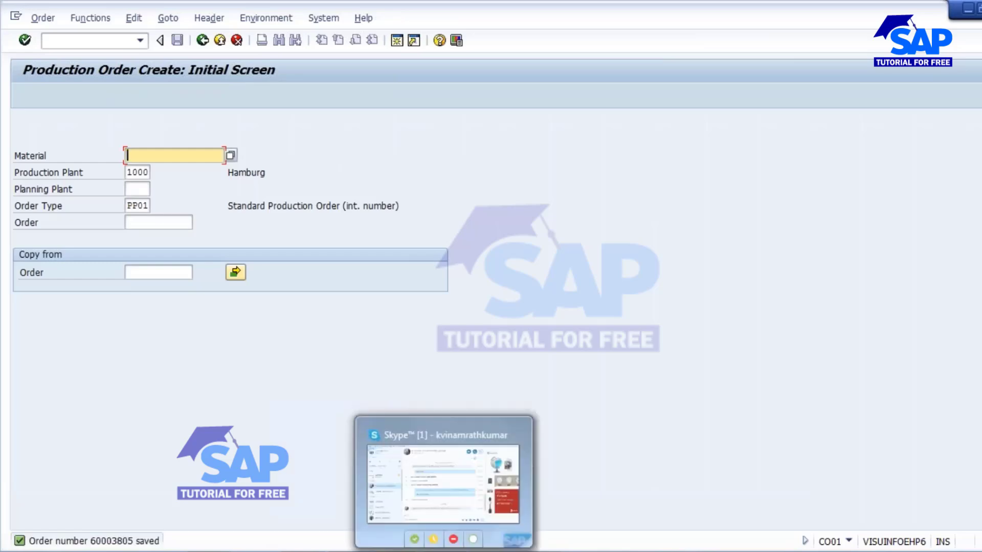
pyautogui.moveTo(516, 541)
pyautogui.click(757, 475)
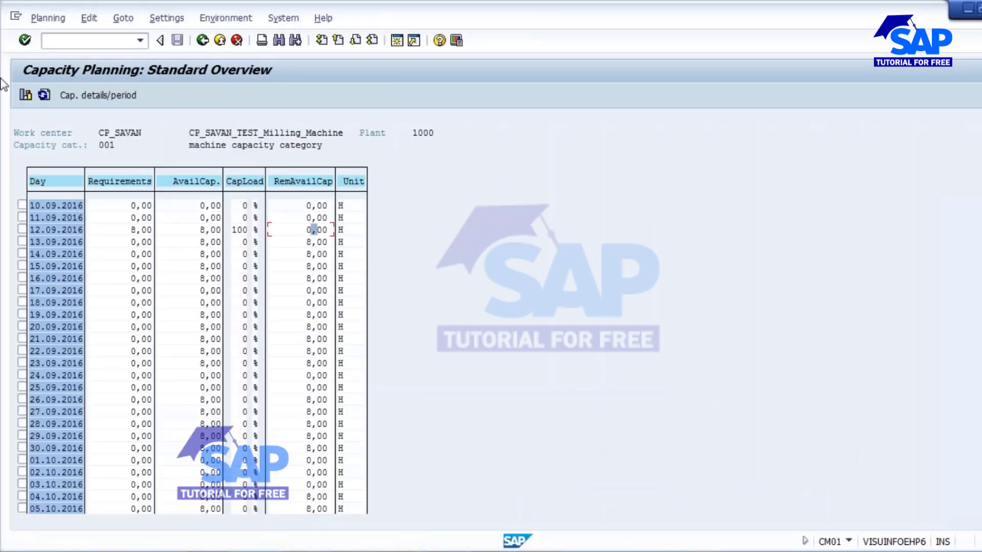
pyautogui.click(45, 96)
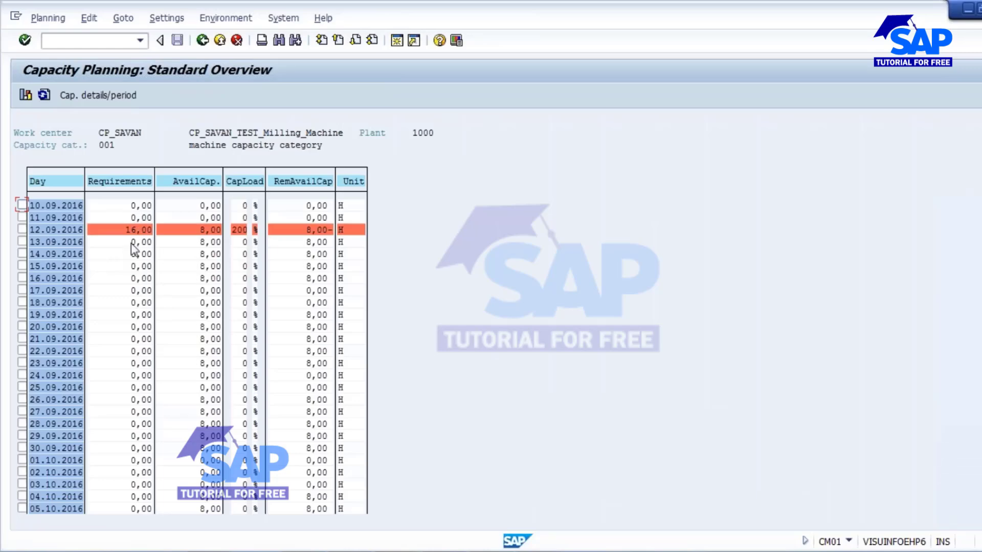
pyautogui.click(19, 230)
pyautogui.click(22, 230)
# Step: Open the 12.09.2016 capacity details and check the 16 H requirement total
pyautogui.click(95, 95)
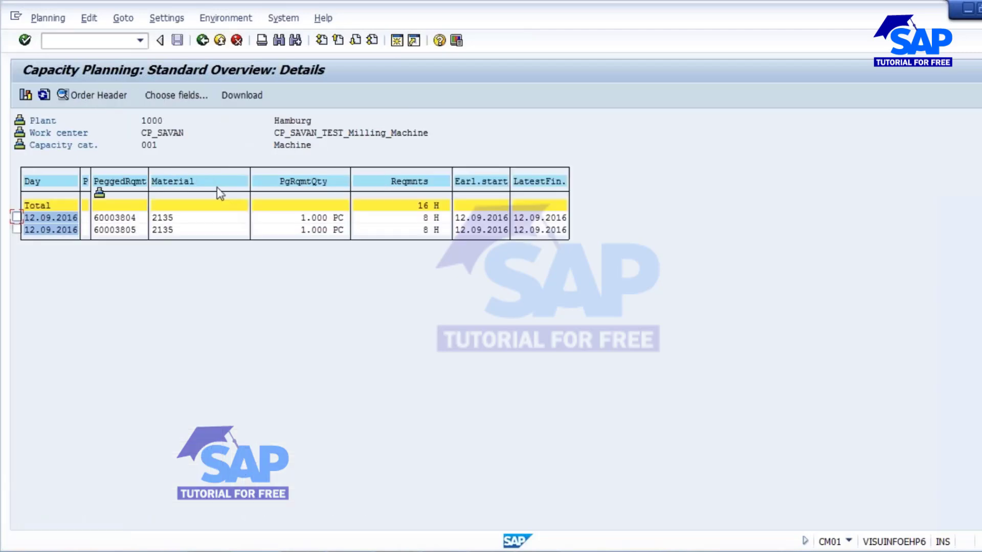
pyautogui.click(123, 218)
pyautogui.click(431, 205)
# Step: Return to the standard overview and inspect the 16,00 H requirement on 12.09.2016
pyautogui.click(203, 41)
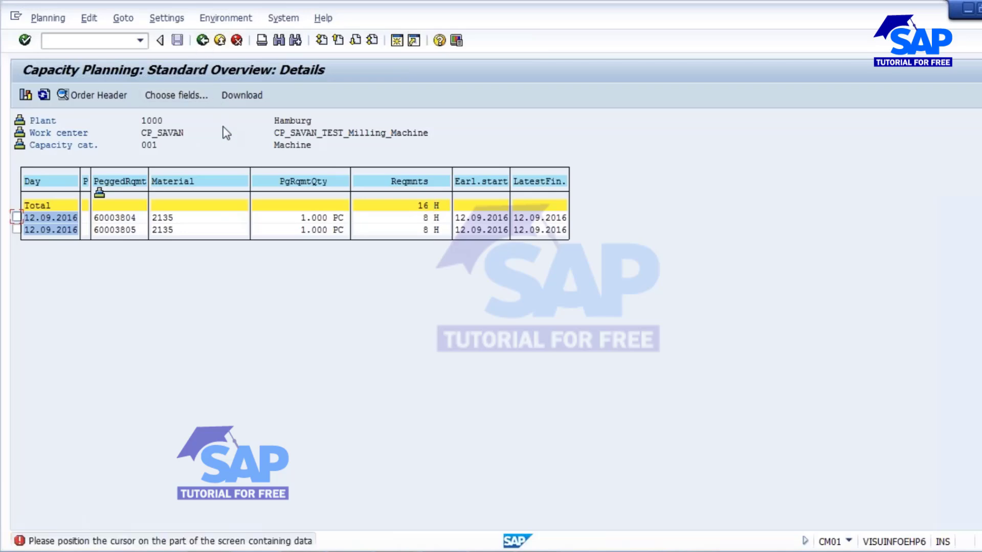
pyautogui.click(203, 40)
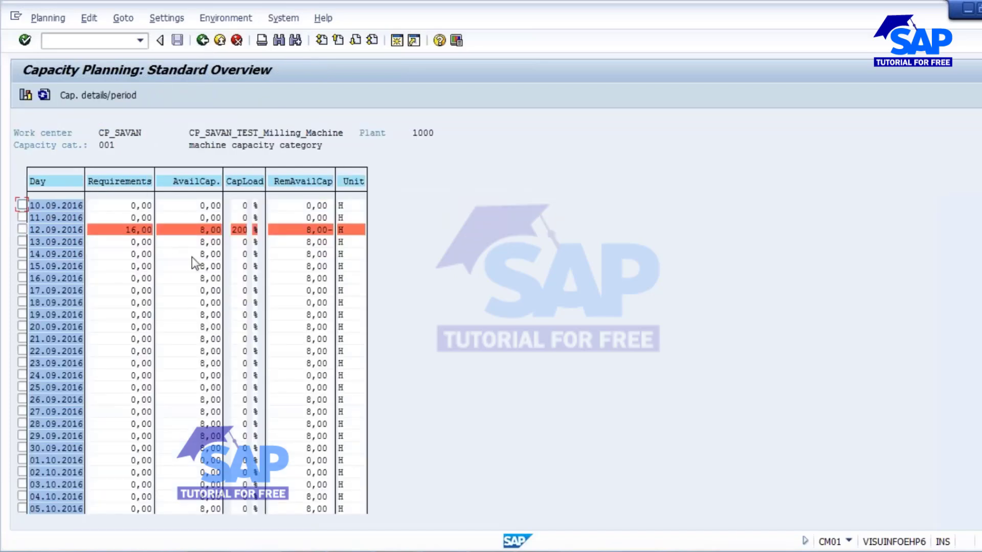
pyautogui.click(133, 230)
pyautogui.click(137, 278)
# Step: Switch the order window to Production Order Change and copy order number 60003805
pyautogui.click(428, 551)
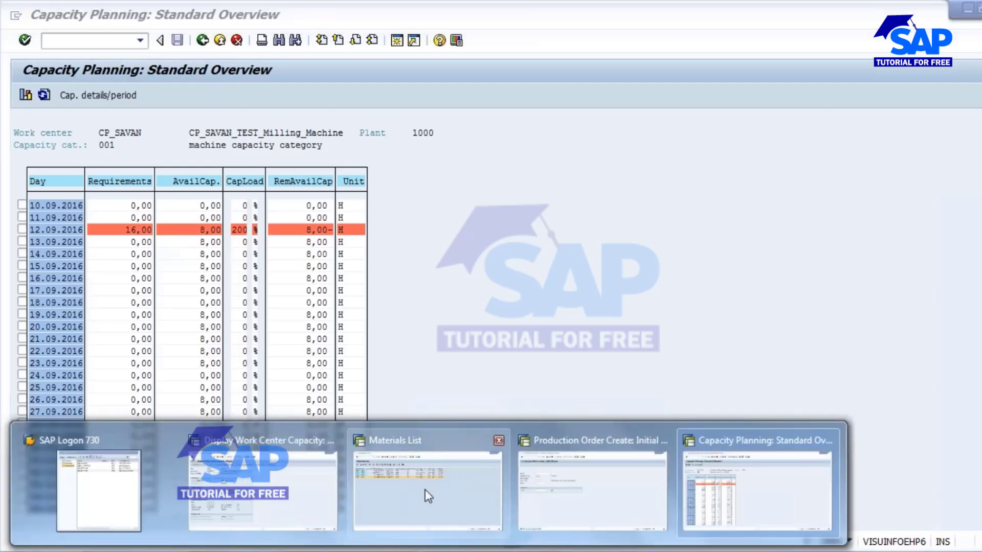
pyautogui.click(302, 493)
pyautogui.click(428, 551)
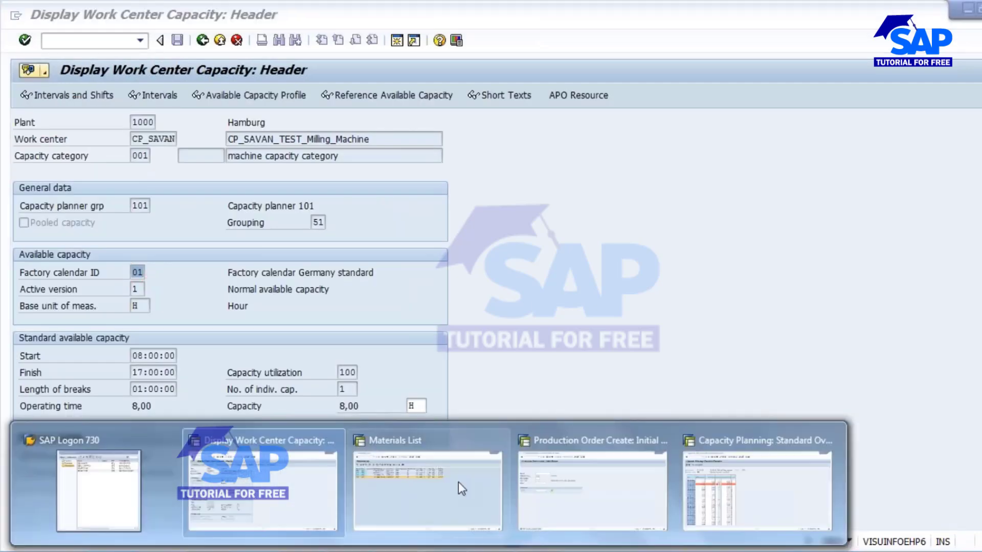
pyautogui.click(592, 491)
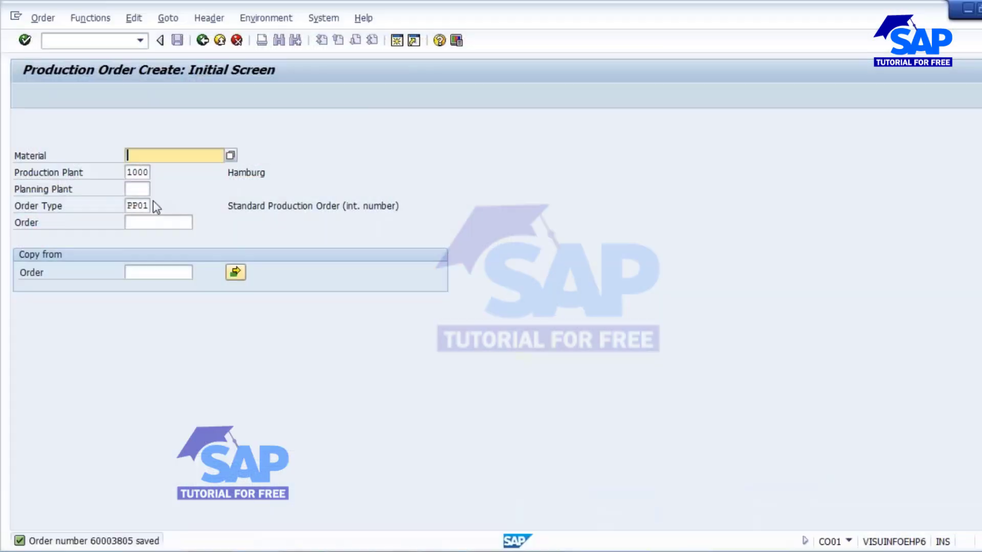
pyautogui.click(42, 18)
pyautogui.click(60, 87)
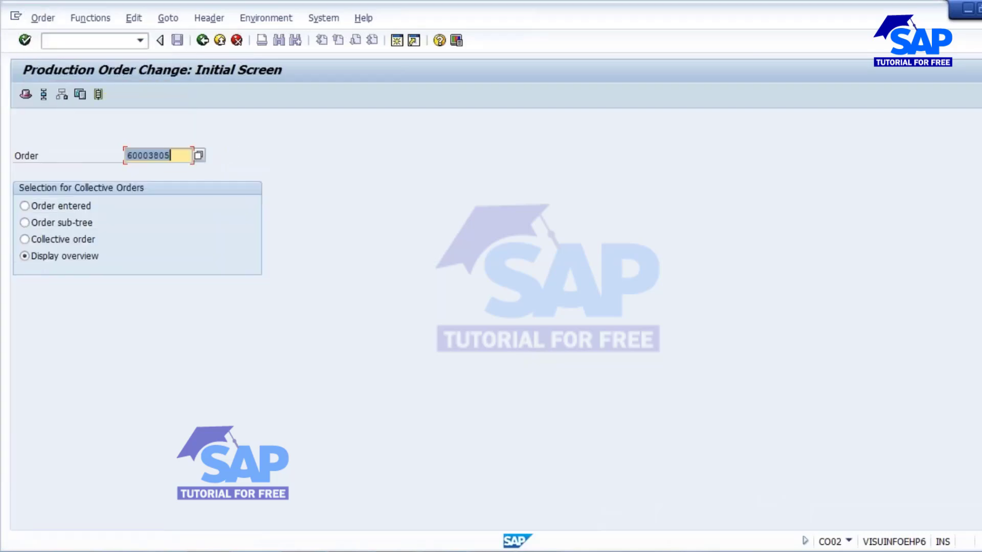
pyautogui.moveTo(172, 156); pyautogui.dragTo(126, 156)
pyautogui.hotkey('ctrl', 'c')
pyautogui.click(126, 156)
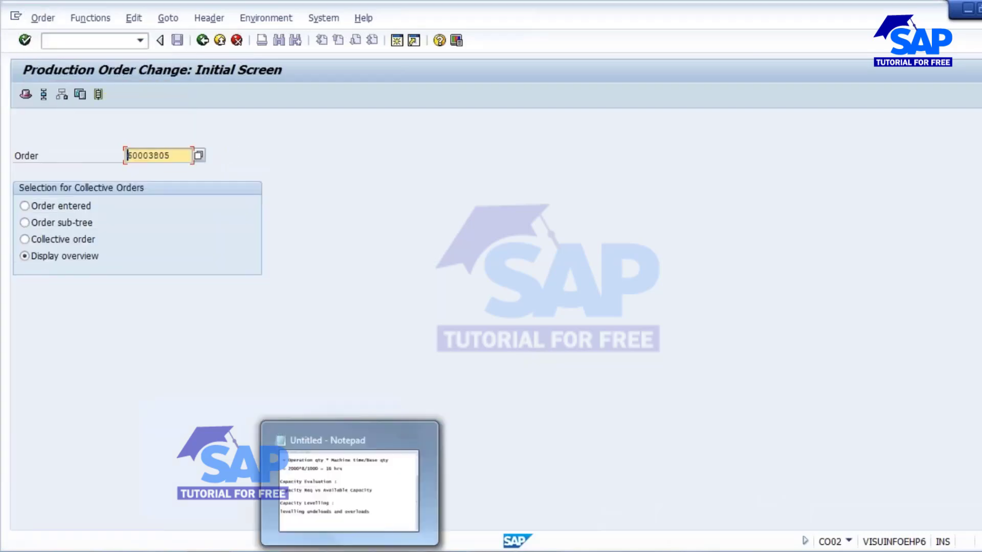
# Step: List 60003804 and 60003805 under CP_SAVAN in Notepad, each followed by a dash
pyautogui.click(350, 550)
pyautogui.scroll(2, 174, 233)
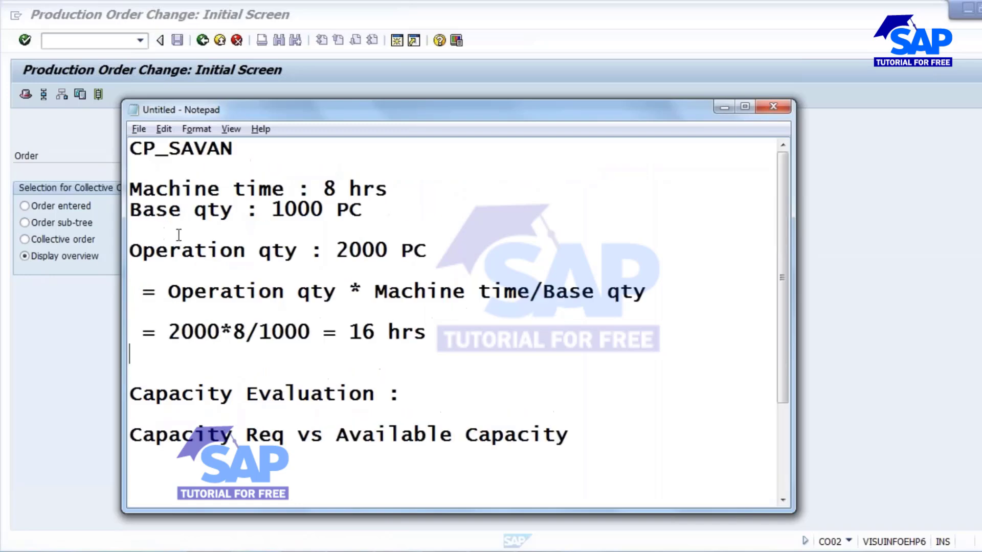
pyautogui.click(256, 164)
pyautogui.press('Return')
pyautogui.press('Return')
pyautogui.press('Up')
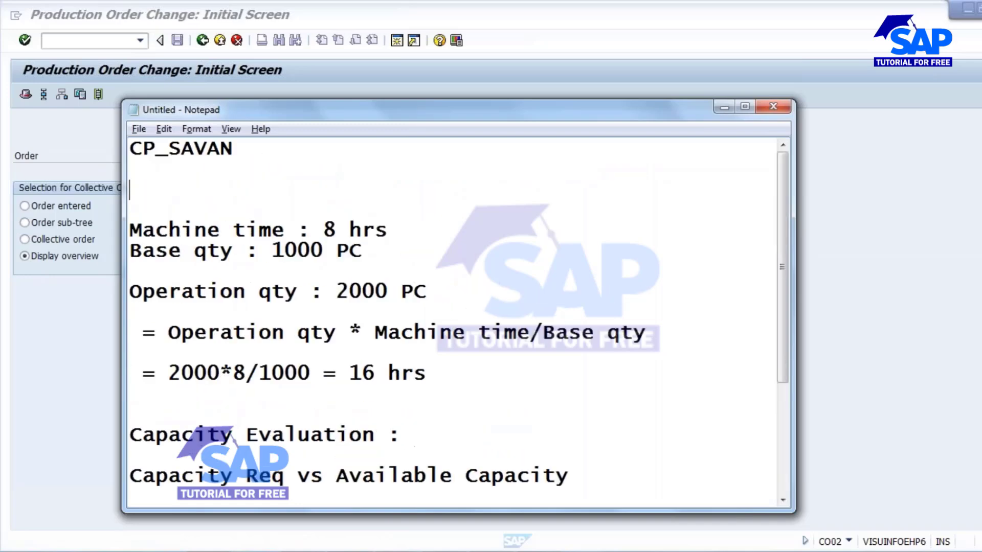
pyautogui.hotkey('ctrl', 'v')
pyautogui.press('BackSpace')
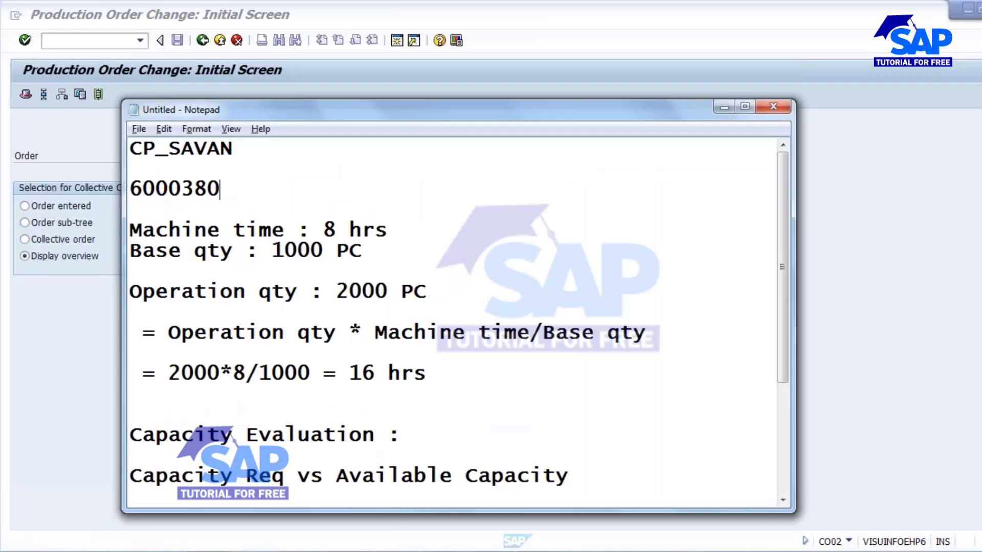
pyautogui.write('4')
pyautogui.press('Return')
pyautogui.hotkey('ctrl', 'v')
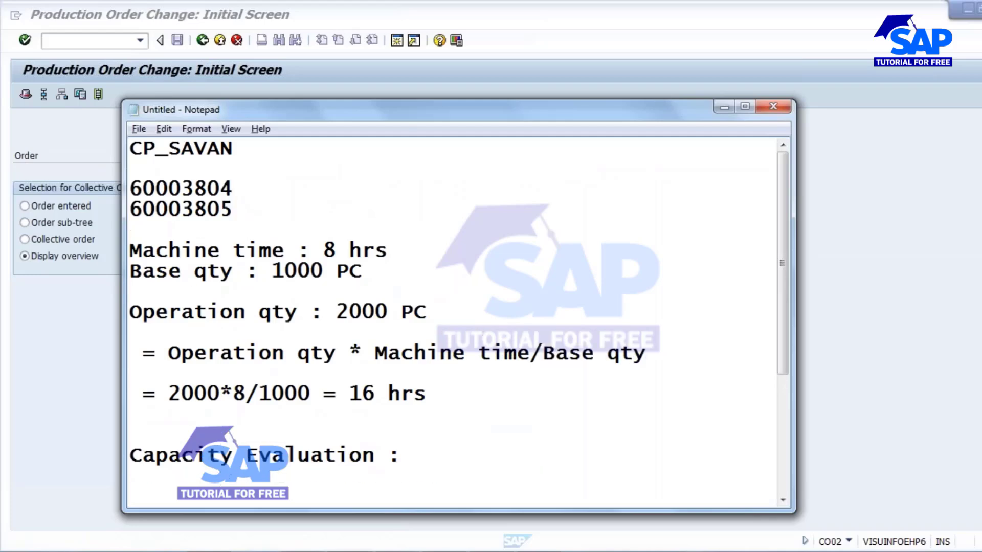
pyautogui.press('Up')
pyautogui.write('-')
pyautogui.press('Down')
pyautogui.write('-')
# Step: Back in SAP, start editing the Order field to 60003804
pyautogui.hotkey('alt', 'Tab')
pyautogui.click(176, 158)
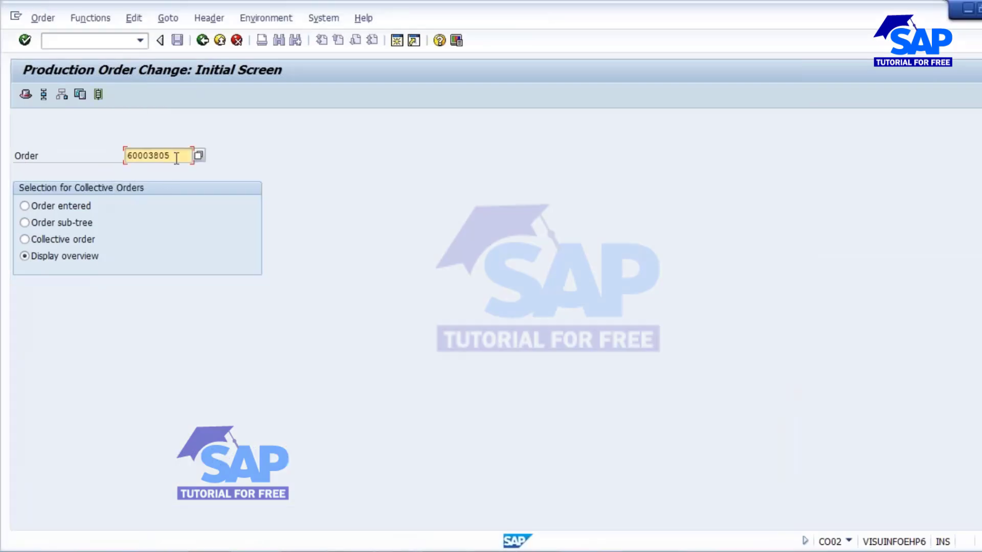
pyautogui.press('BackSpace')
# Step: Display order 60003805 and note its scheduled start 12.09.2016 in Notepad
pyautogui.write('4')
pyautogui.click(43, 18)
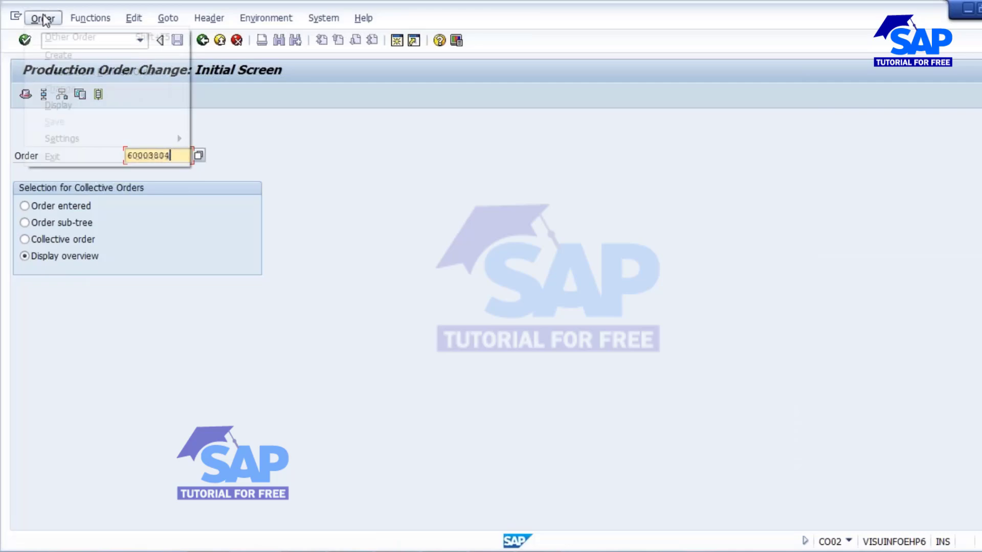
pyautogui.click(64, 103)
pyautogui.press('Return')
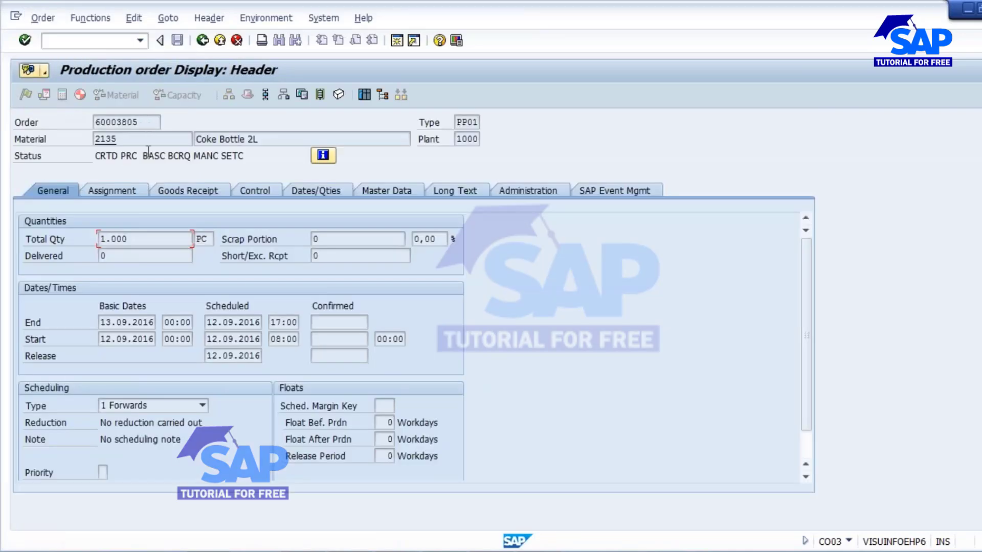
pyautogui.click(212, 339)
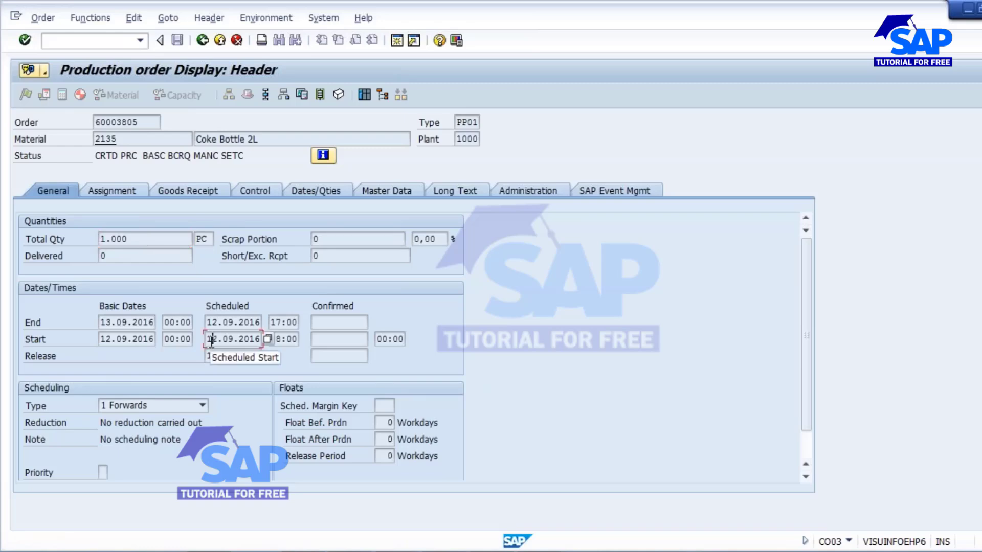
pyautogui.moveTo(212, 339); pyautogui.dragTo(266, 339)
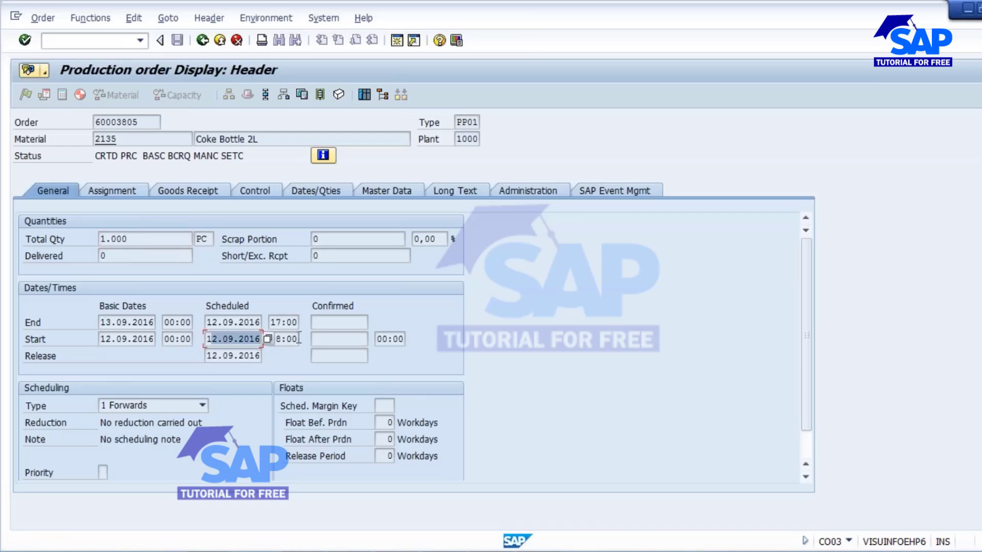
pyautogui.hotkey('alt', 'Tab')
pyautogui.write('12.0')
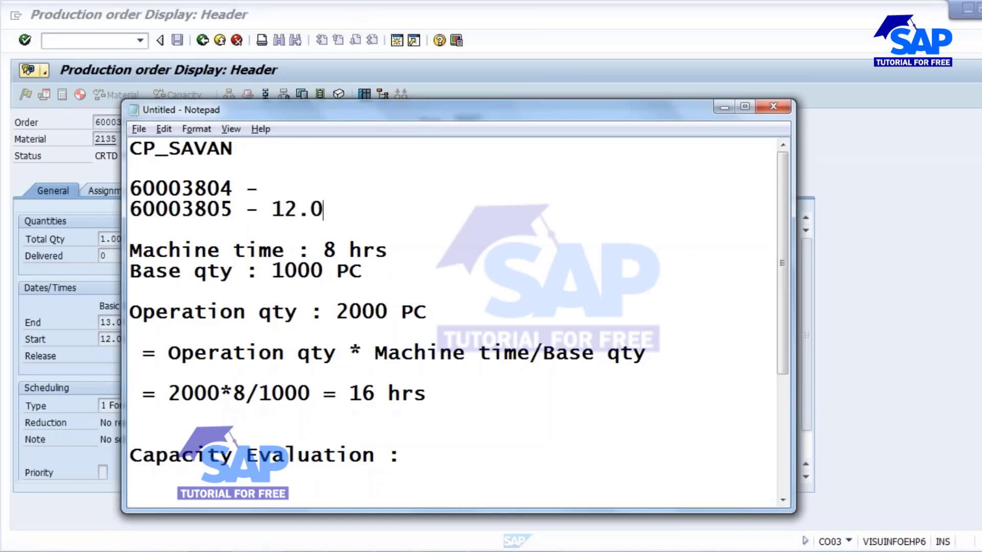
pyautogui.write('9.2016')
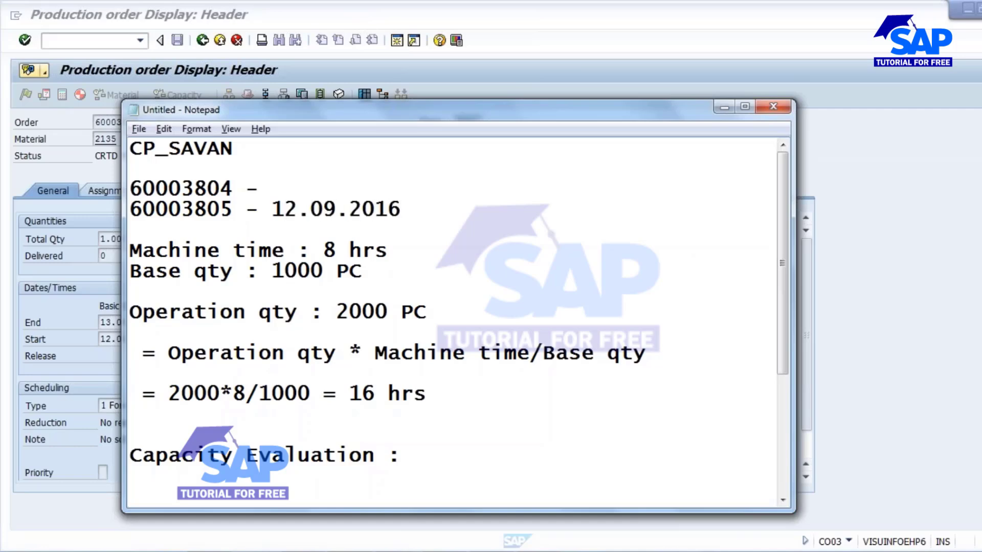
# Step: Display order 60003804 and note its 12.09.2016 start date beside it in Notepad
pyautogui.click(168, 74)
pyautogui.click(202, 40)
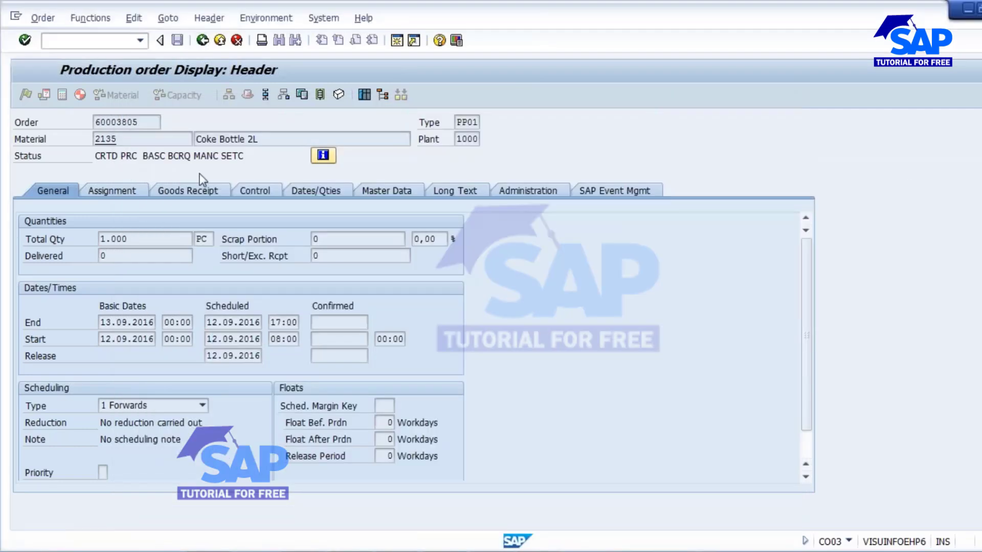
pyautogui.click(181, 159)
pyautogui.press('BackSpace')
pyautogui.write('4')
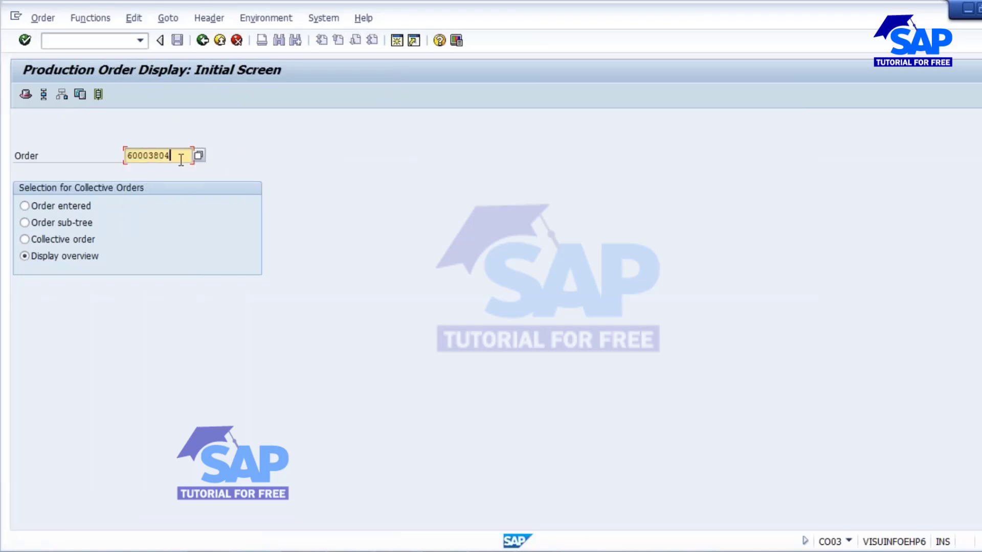
pyautogui.press('Return')
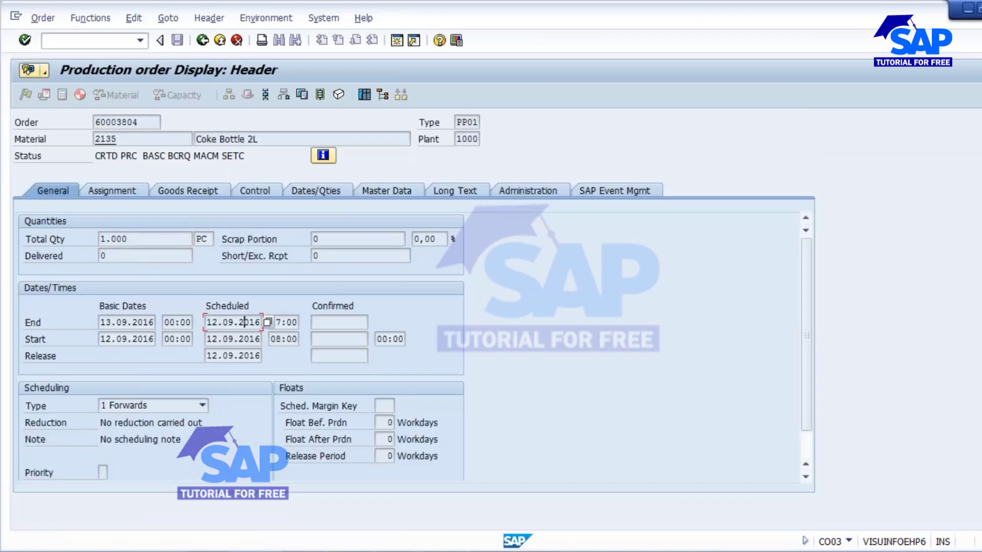
pyautogui.hotkey('alt', 'Tab')
pyautogui.click(288, 186)
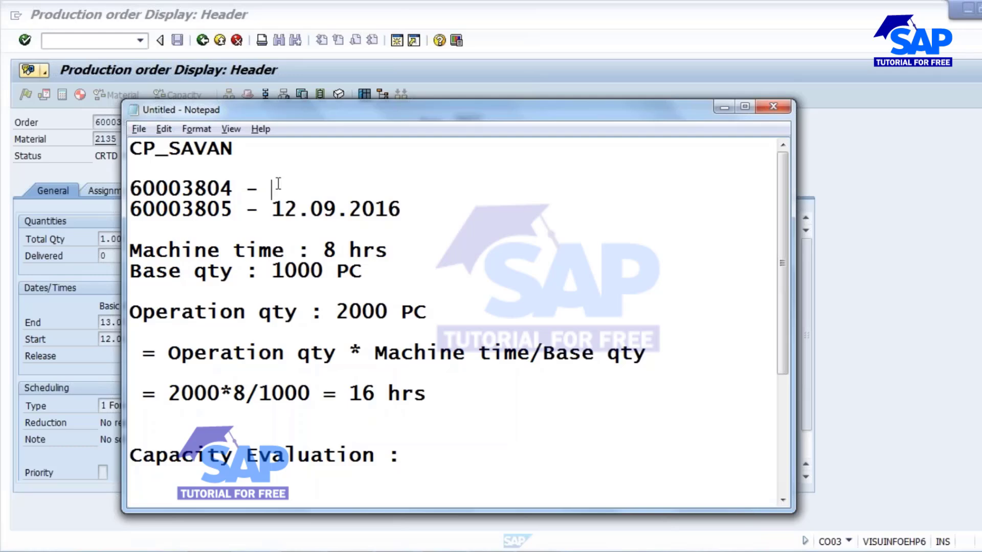
pyautogui.write('12.09.2016')
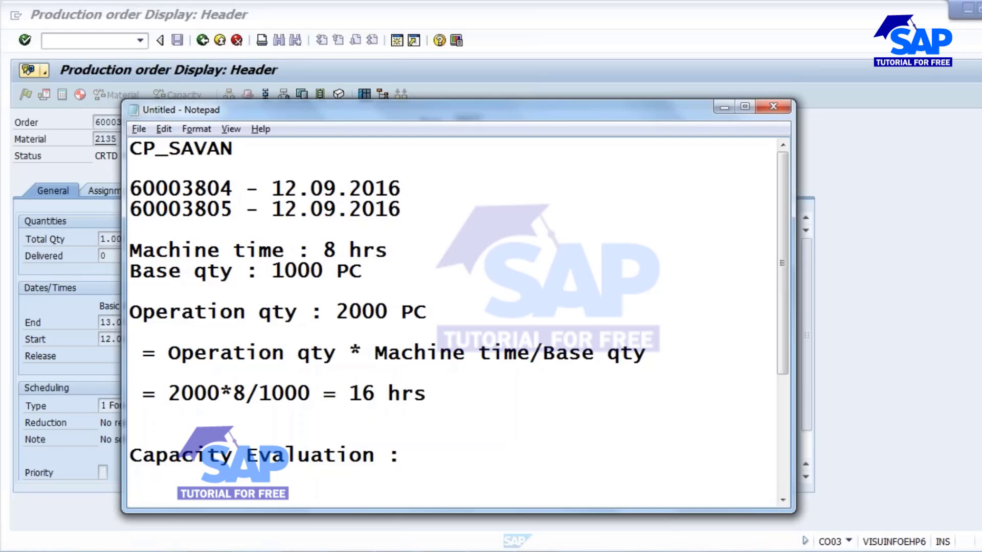
pyautogui.click(211, 216)
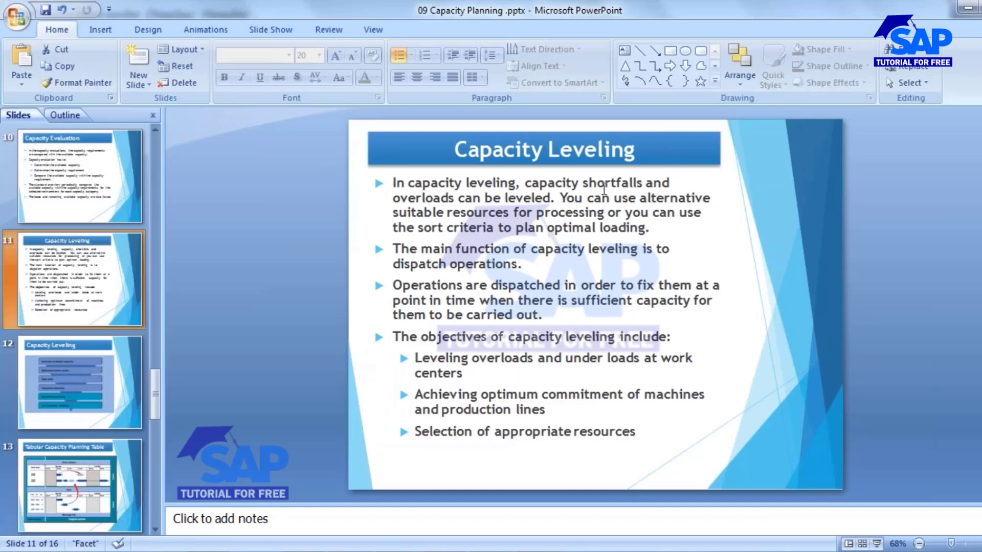
# Step: Go to slide 13, the Tabular Capacity Planning Table
pyautogui.click(81, 481)
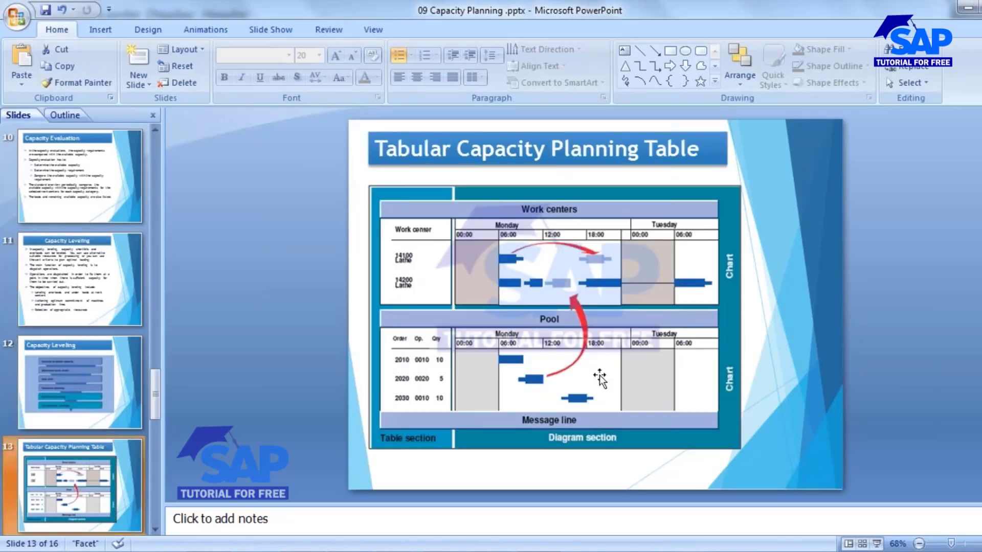
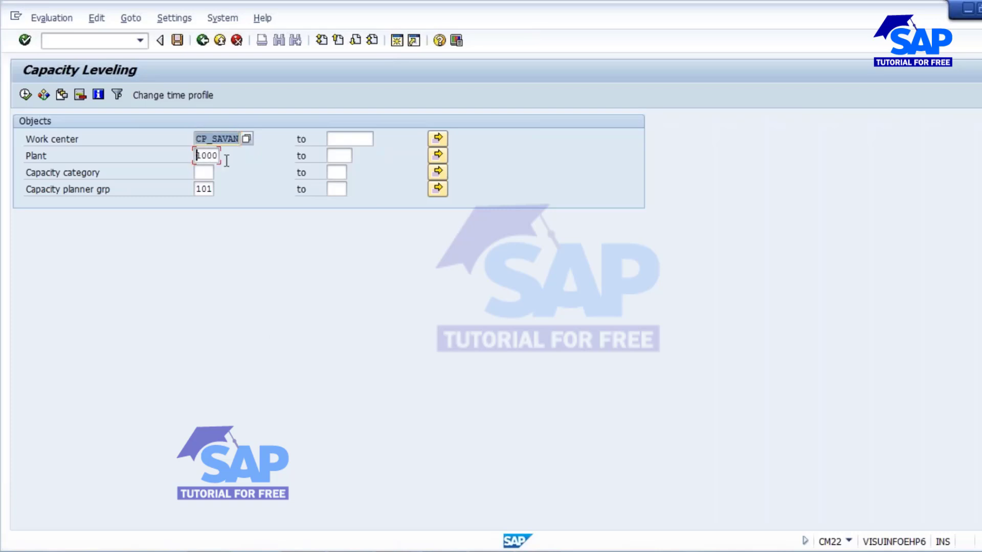
# Step: Enter capacity category 001 and list CP_SAVAN's period requirements: both 2135 orders at 8 hours
pyautogui.press('Tab')
pyautogui.click(197, 172)
pyautogui.write('00')
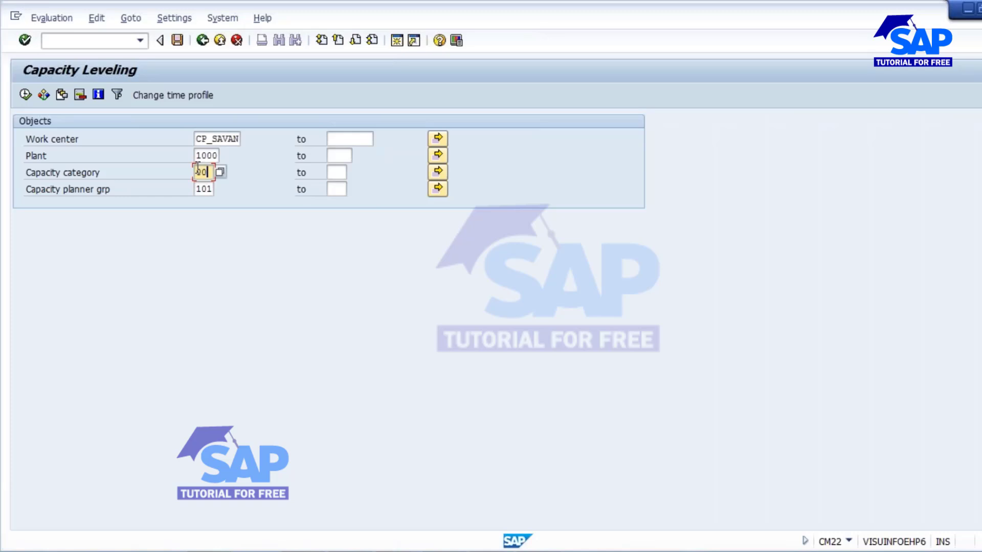
pyautogui.write('1')
pyautogui.click(26, 95)
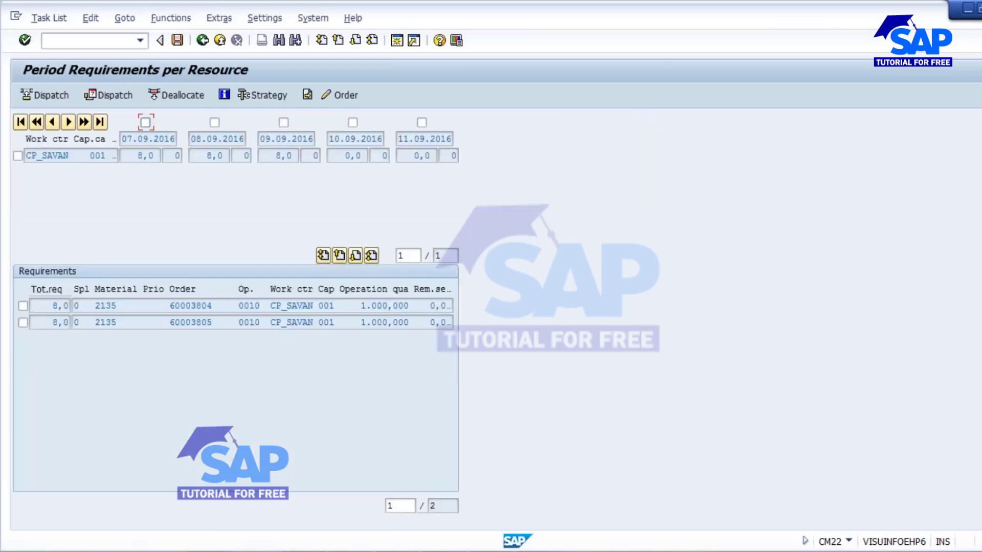
# Step: Load the CM21 graphical planning table for CP_SAVAN, plant 1000, category 001, planner group 101
pyautogui.click(202, 42)
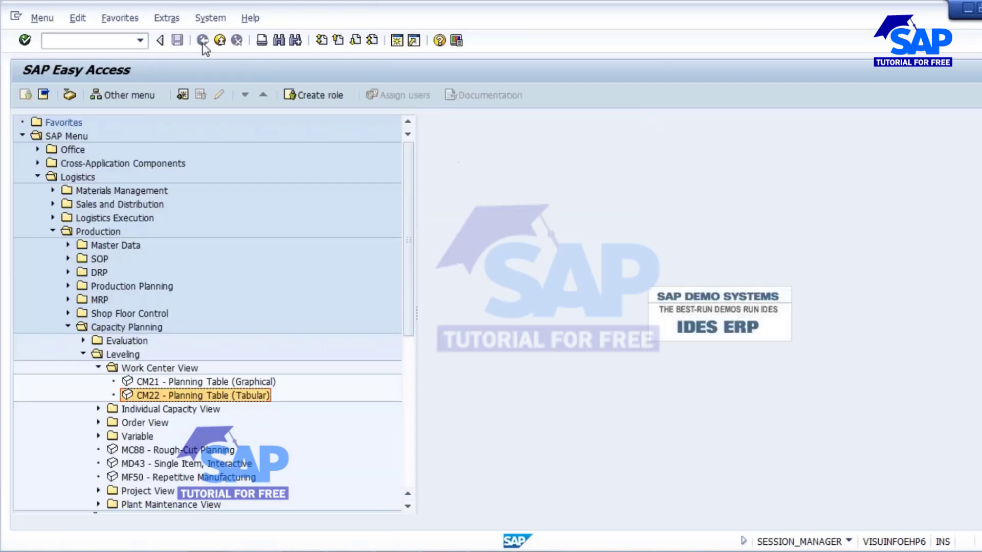
pyautogui.doubleClick(225, 382)
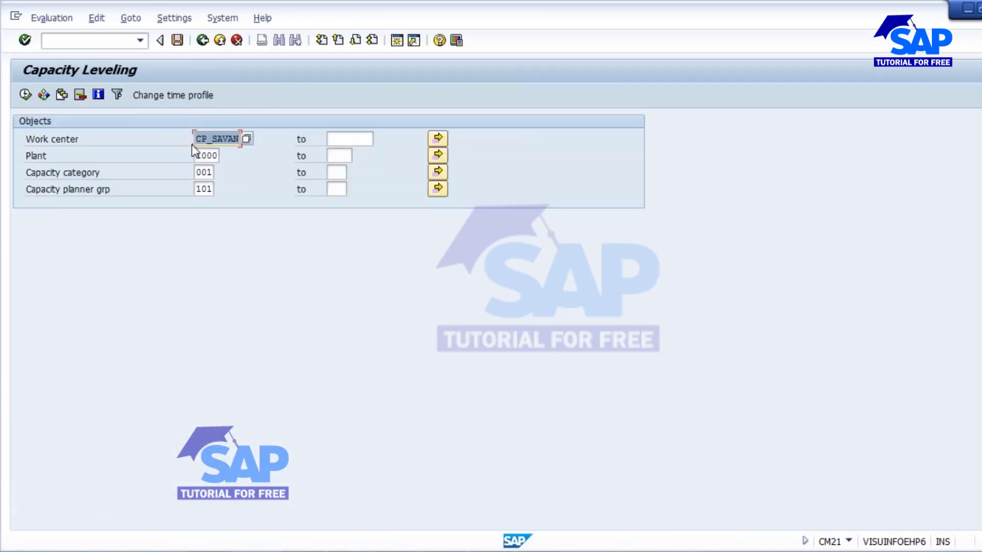
pyautogui.click(201, 155)
pyautogui.click(211, 172)
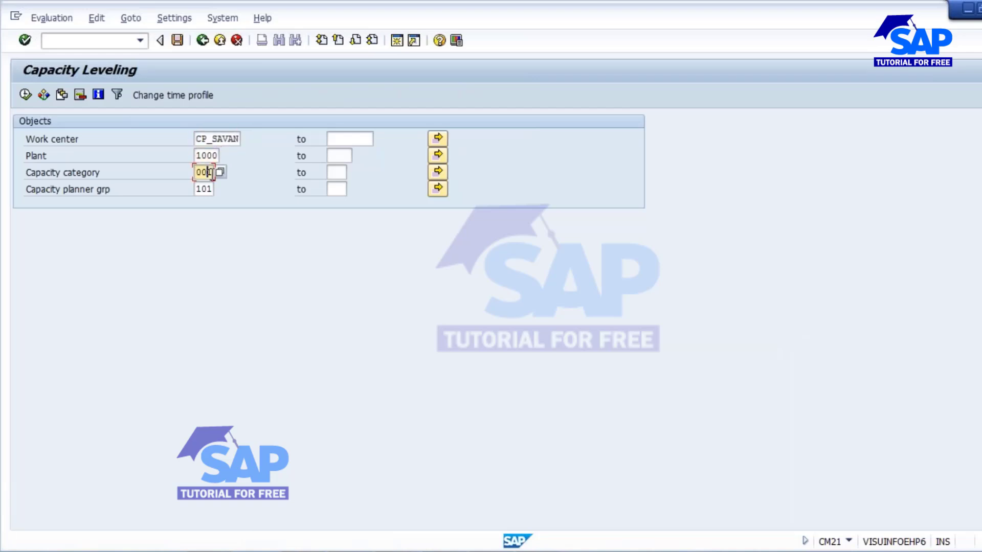
pyautogui.click(206, 189)
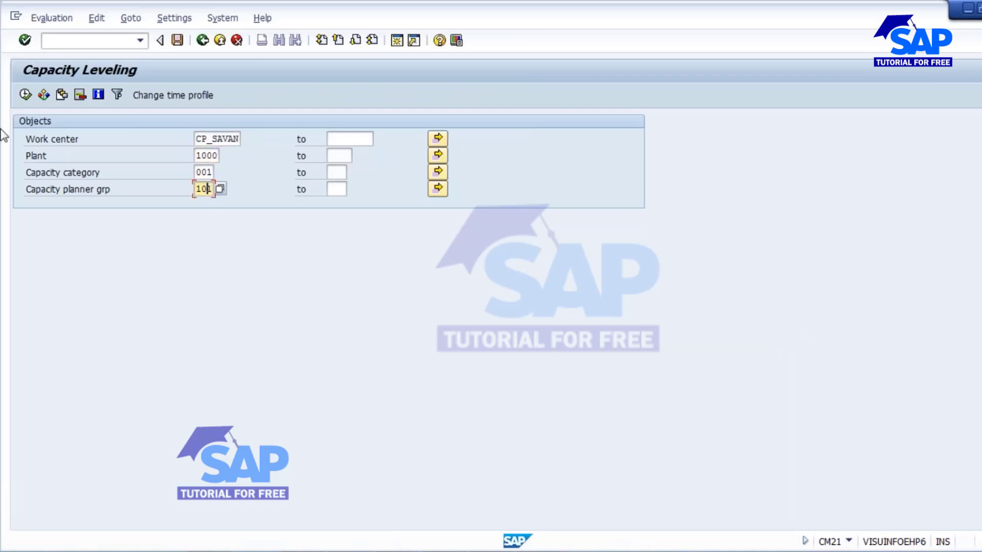
pyautogui.click(25, 95)
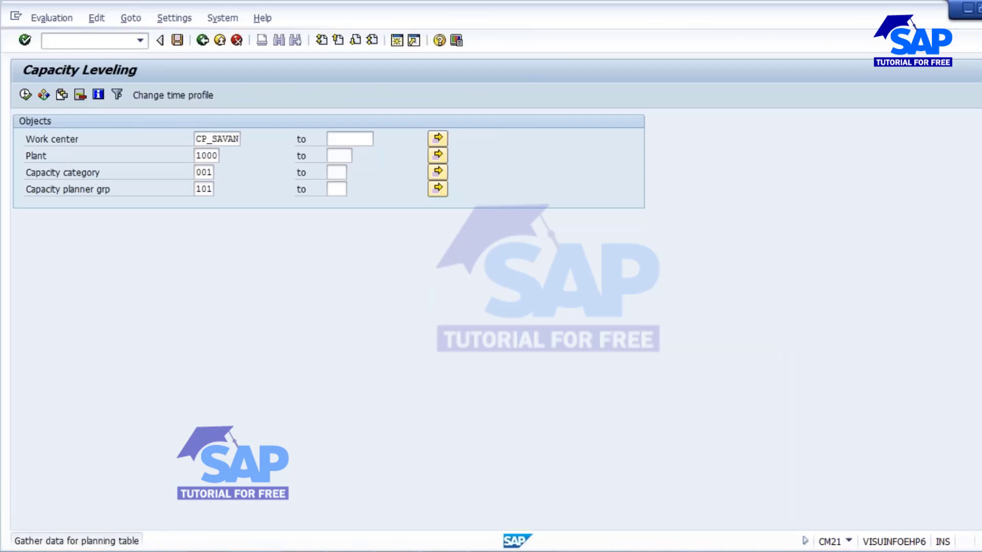
# Step: Review PowerPoint slides 14 and 13, then return to the SAP graphical planning table
pyautogui.click(511, 545)
pyautogui.click(56, 180)
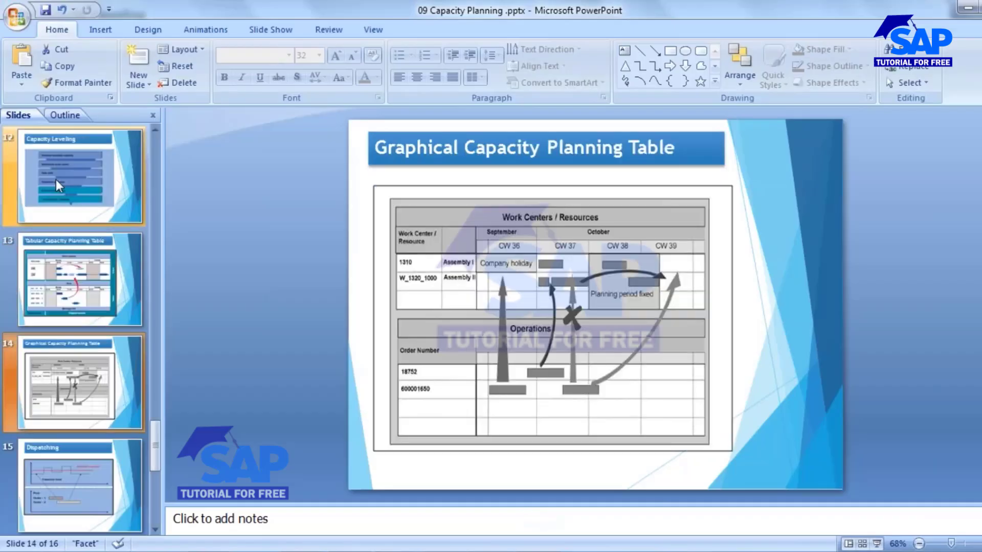
pyautogui.click(68, 283)
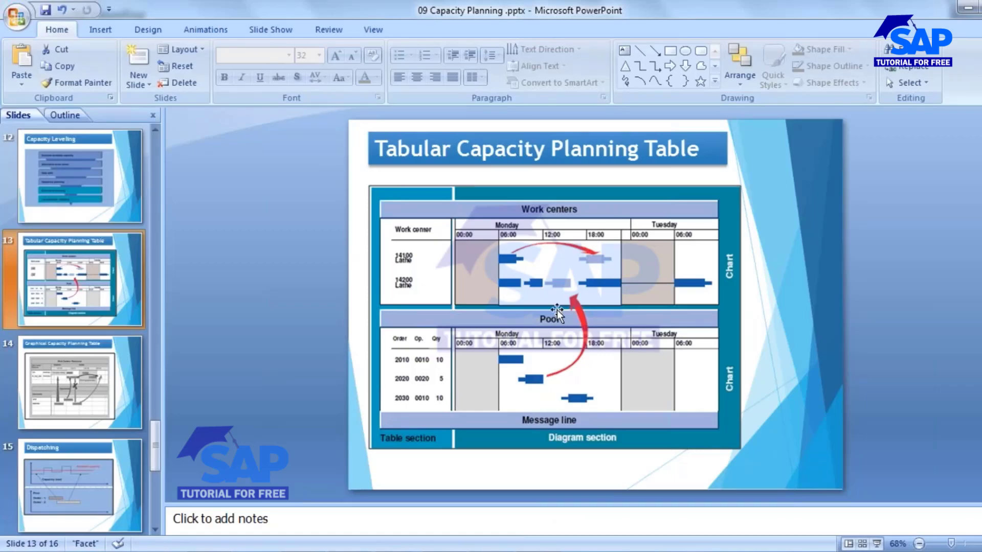
pyautogui.hotkey('alt', 'Tab')
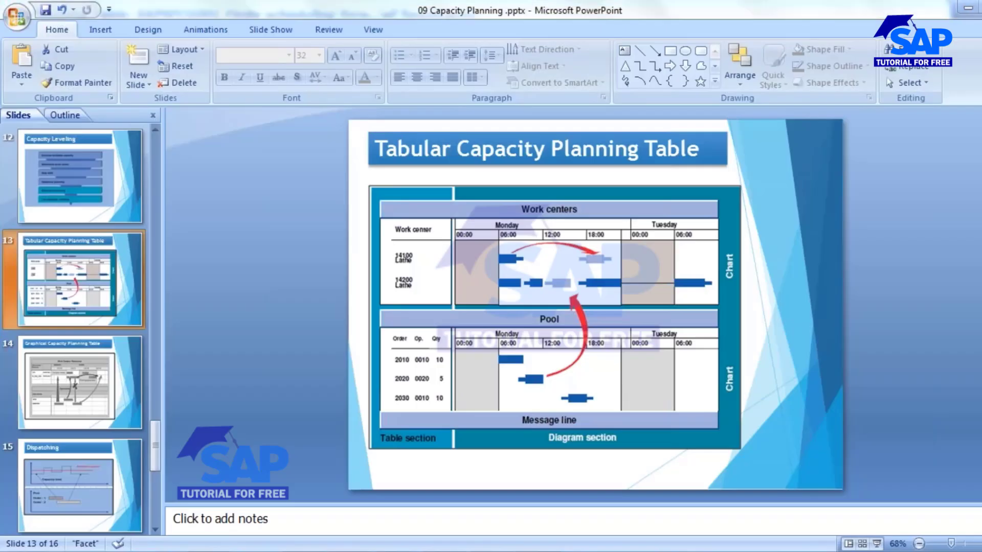
pyautogui.hotkey('alt', 'Tab')
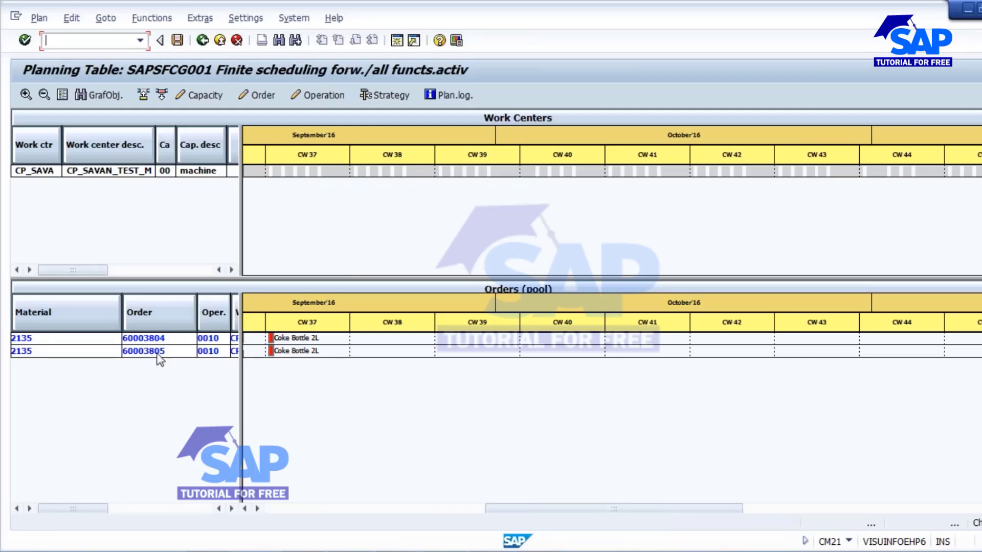
# Step: Resize the planning table panes and set the scale to Daily Period Split
pyautogui.moveTo(238, 406); pyautogui.dragTo(348, 407)
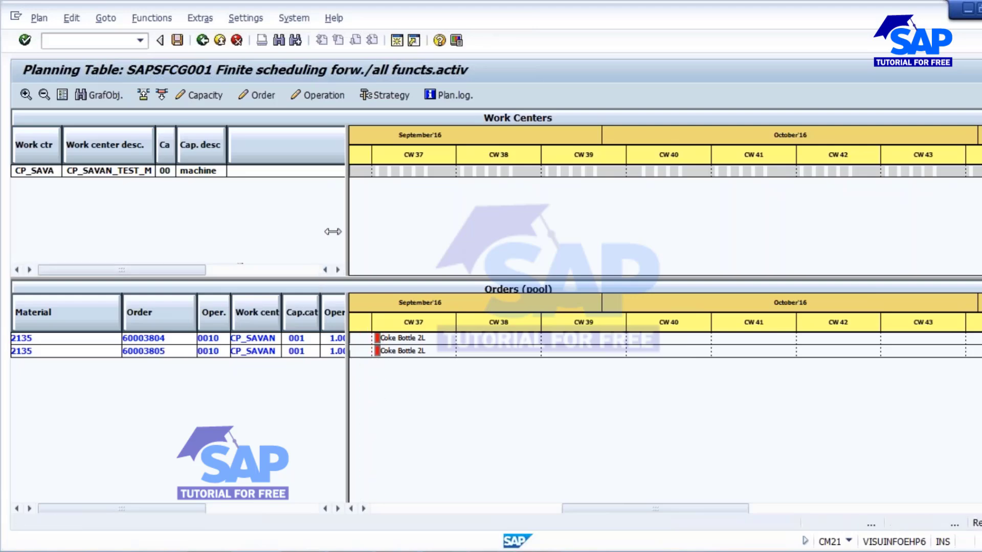
pyautogui.moveTo(332, 231); pyautogui.dragTo(290, 232)
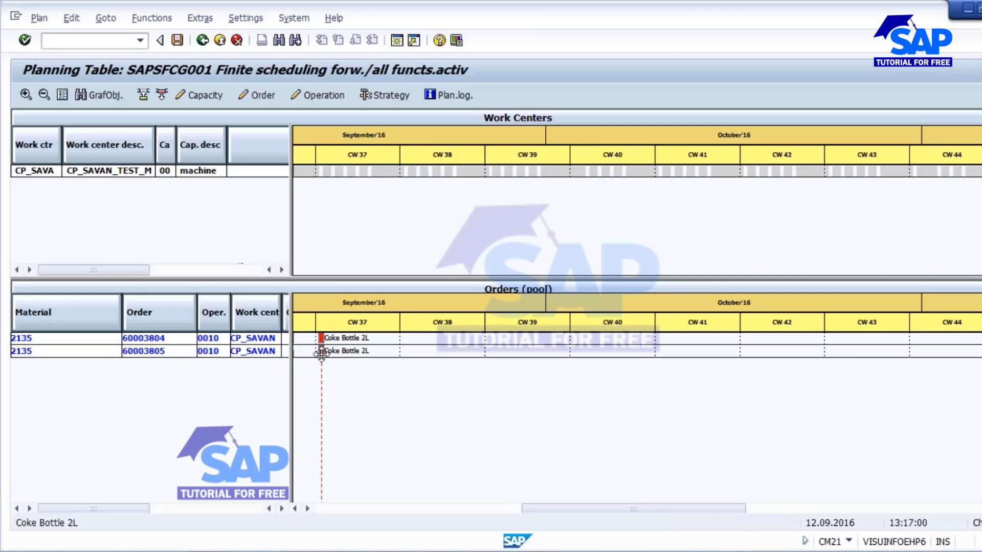
pyautogui.click(201, 19)
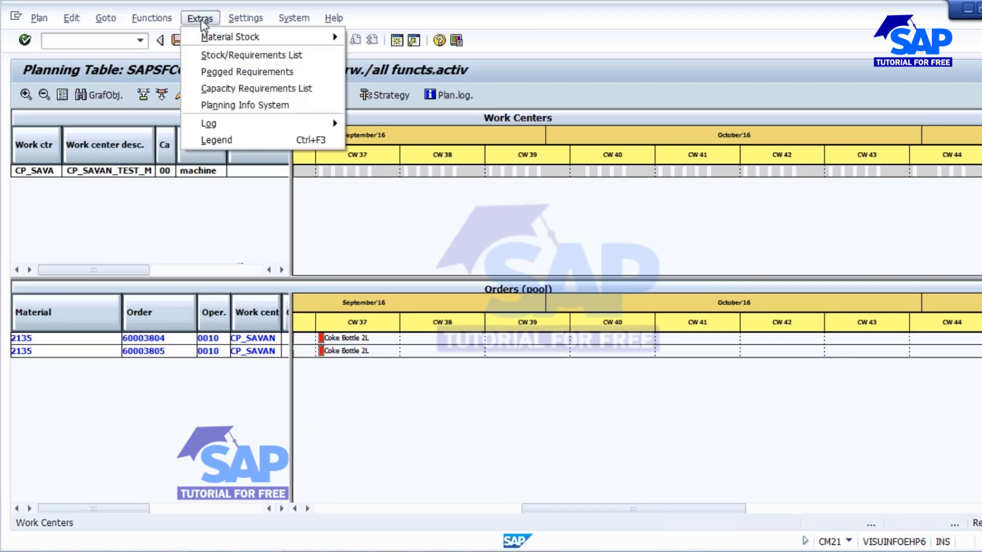
pyautogui.moveTo(244, 23)
pyautogui.moveTo(253, 55)
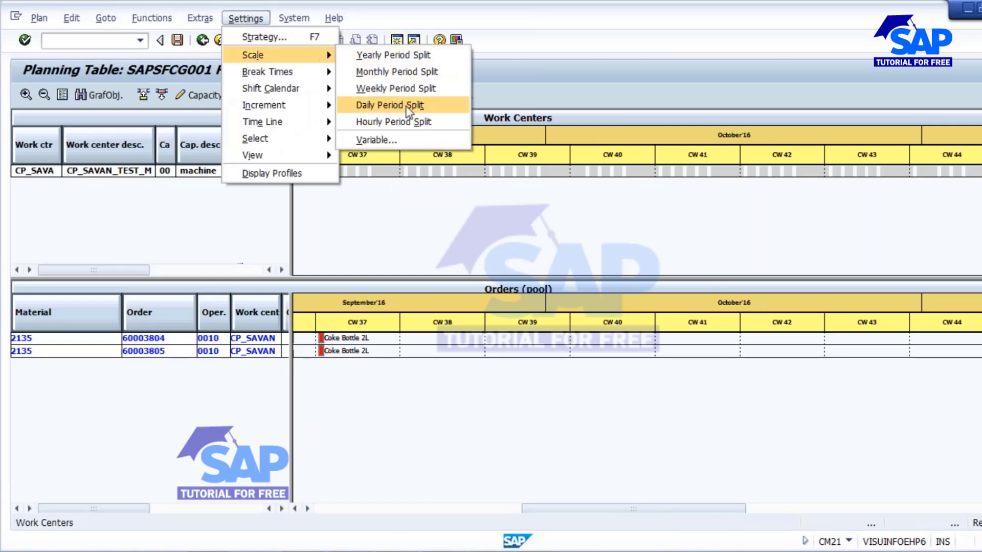
pyautogui.click(516, 225)
pyautogui.click(239, 19)
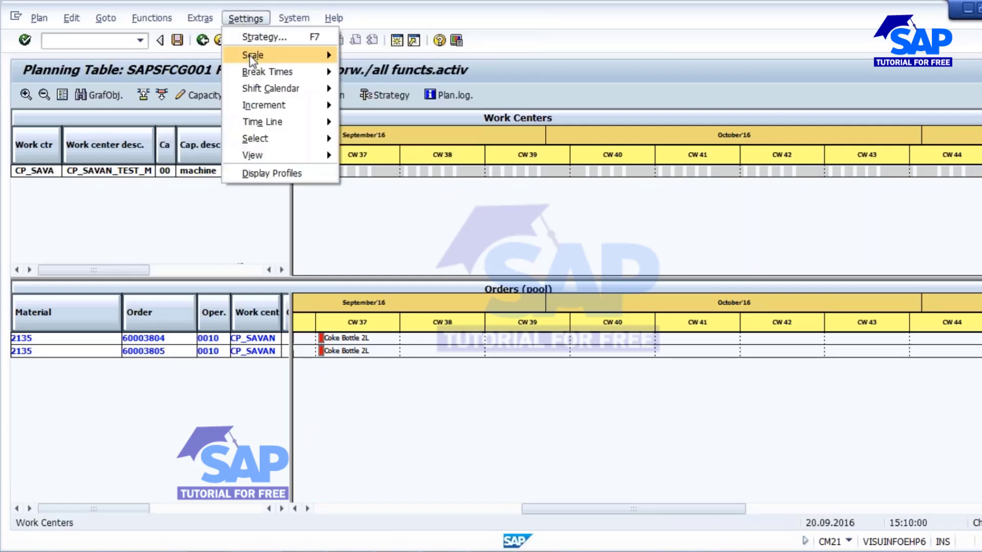
pyautogui.moveTo(276, 55)
pyautogui.click(429, 105)
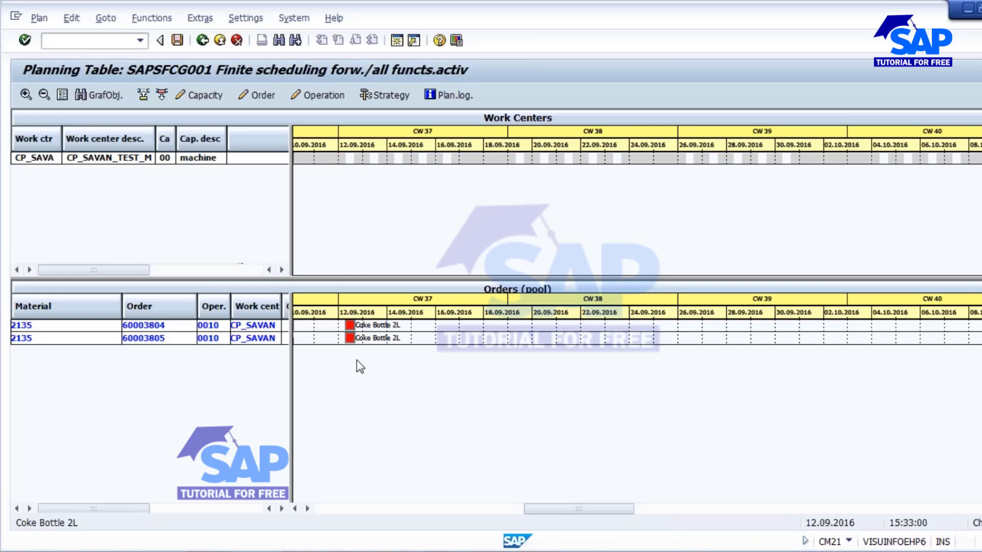
# Step: Check the capacity calculation notes, then shift the Coke Bottle order bars slightly later
pyautogui.hotkey('alt', 'Tab')
pyautogui.scroll(3, 551, 271)
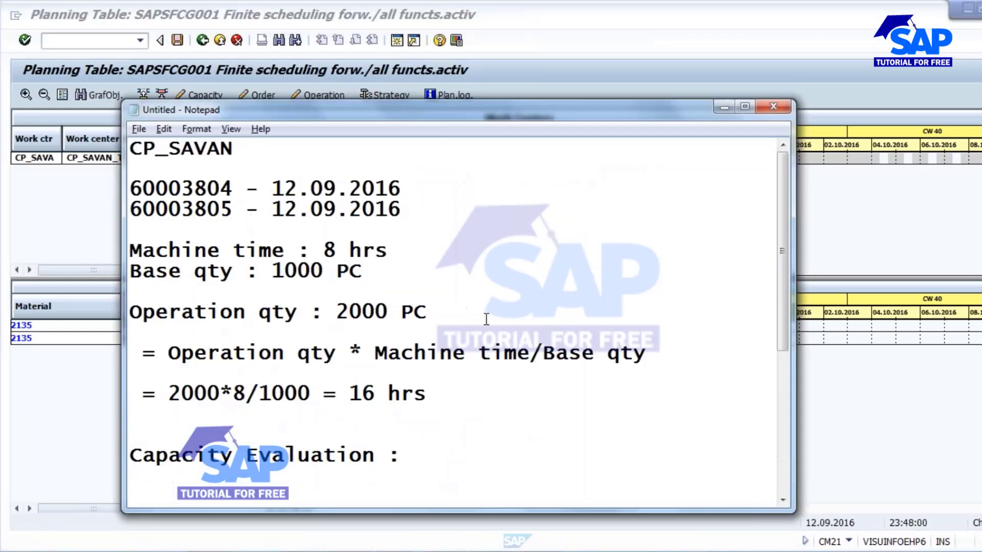
pyautogui.moveTo(273, 190); pyautogui.dragTo(403, 191)
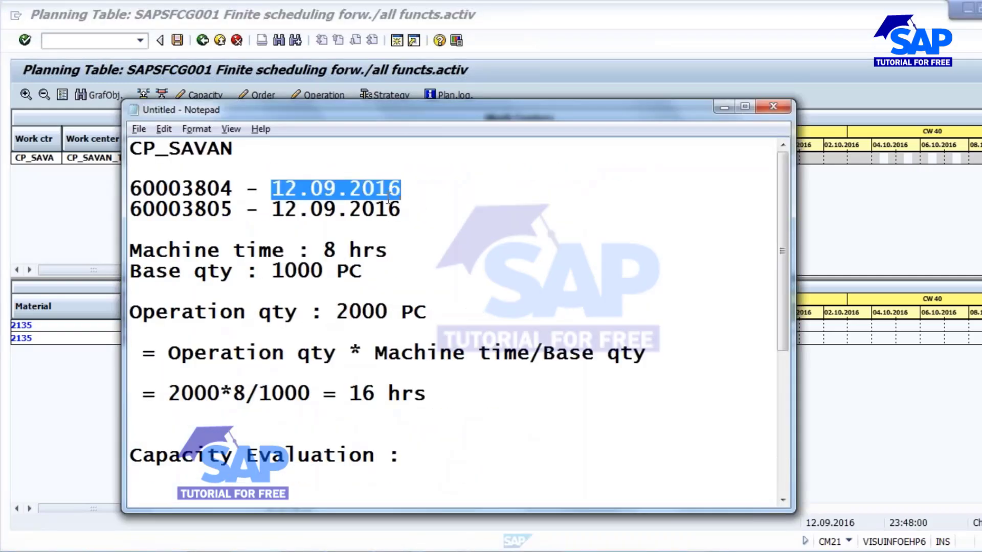
pyautogui.hotkey('alt', 'Tab')
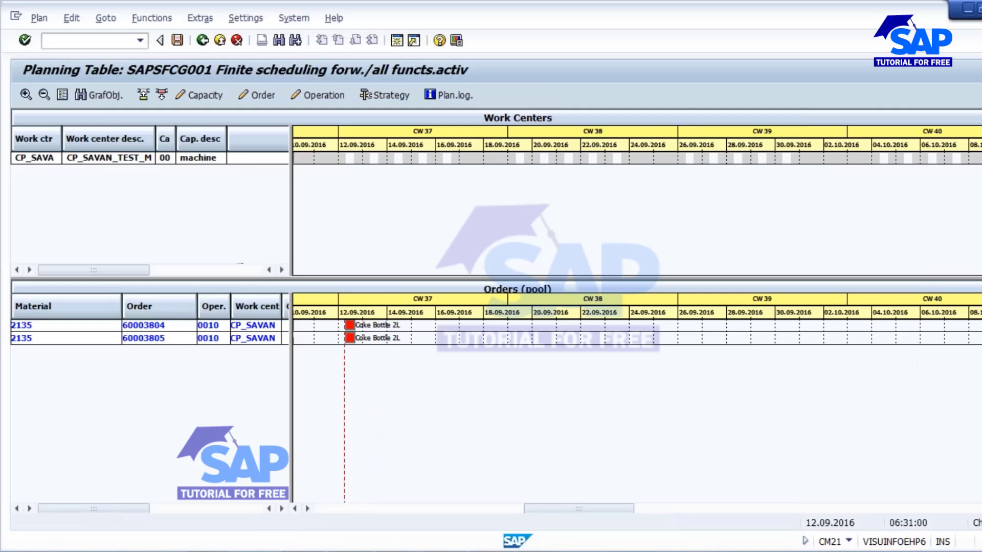
pyautogui.moveTo(349, 331); pyautogui.dragTo(444, 167)
# Step: Select both pool orders, 60003804 and 60003805, for Coke Bottle 2L
pyautogui.click(106, 18)
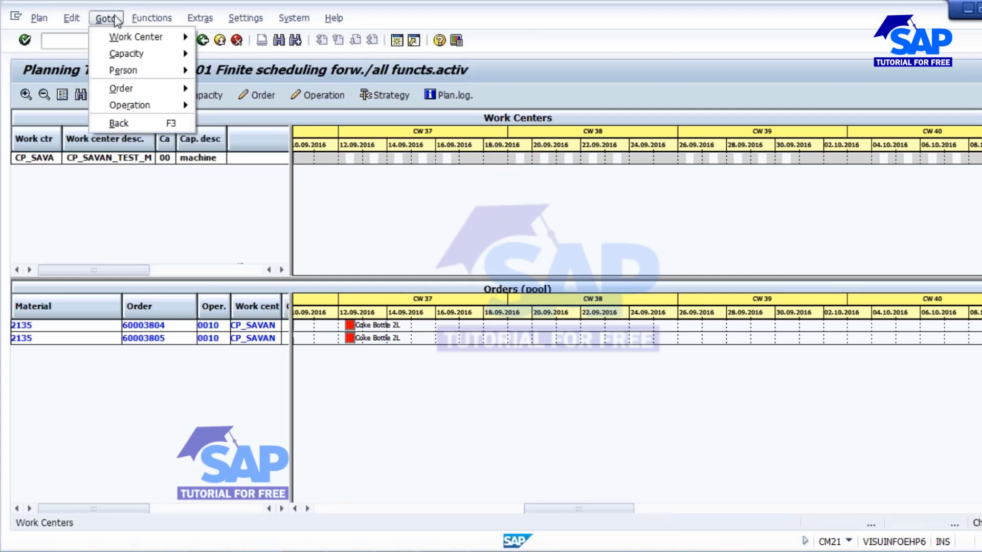
pyautogui.moveTo(138, 19)
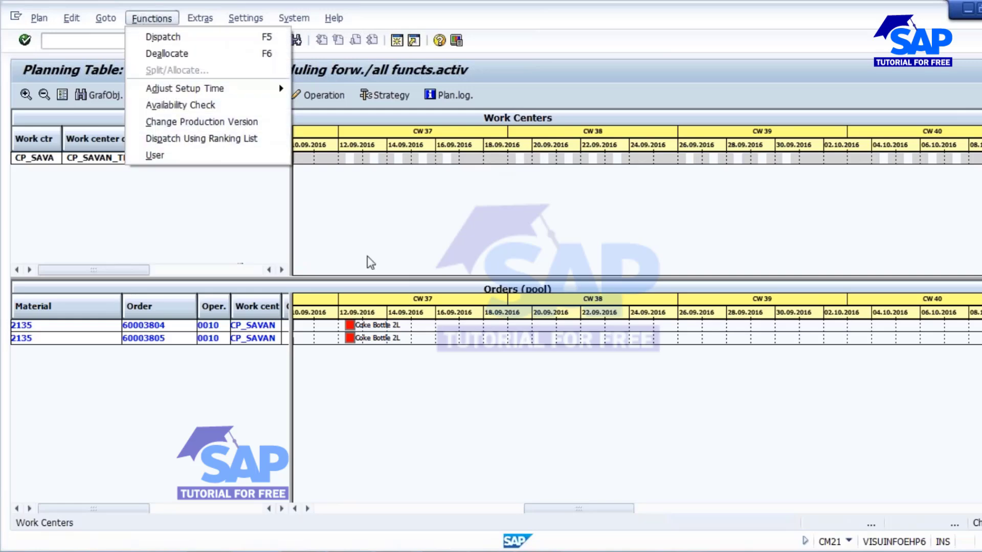
pyautogui.click(390, 241)
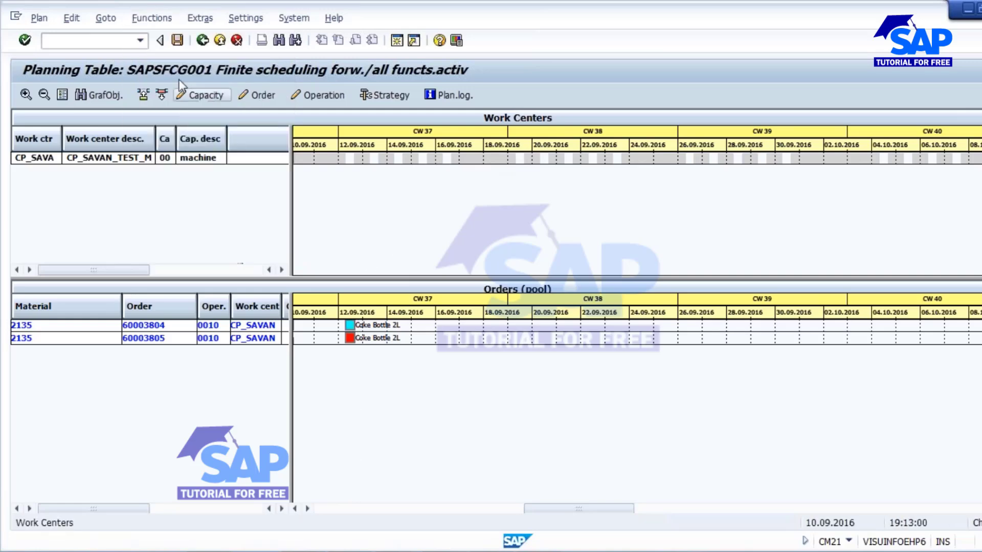
pyautogui.click(349, 338)
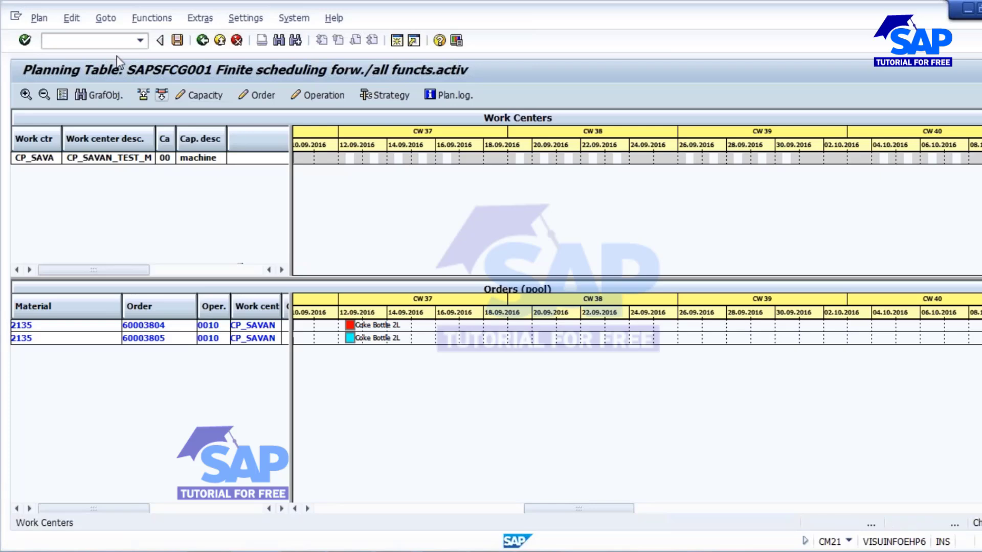
pyautogui.click(119, 18)
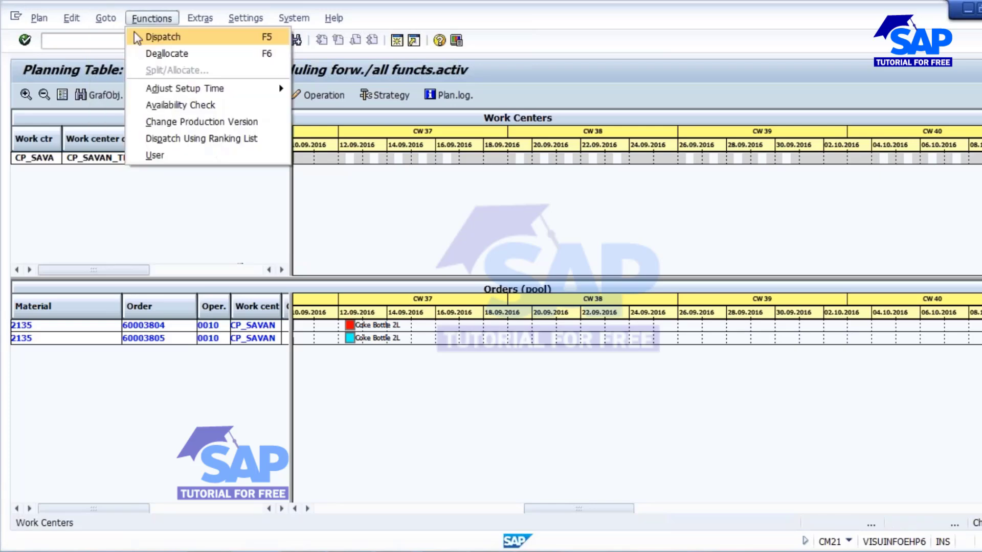
pyautogui.moveTo(107, 31)
pyautogui.moveTo(77, 19)
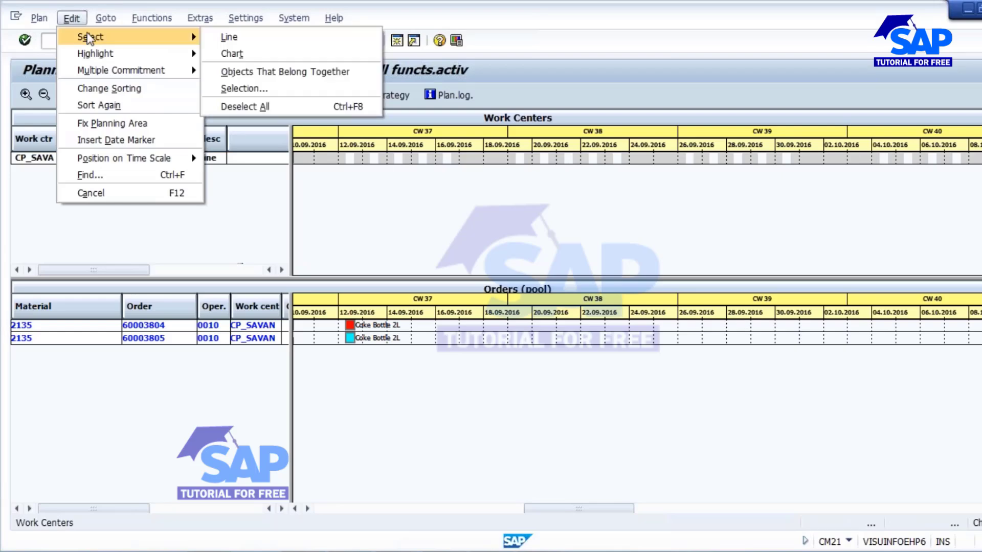
pyautogui.click(313, 72)
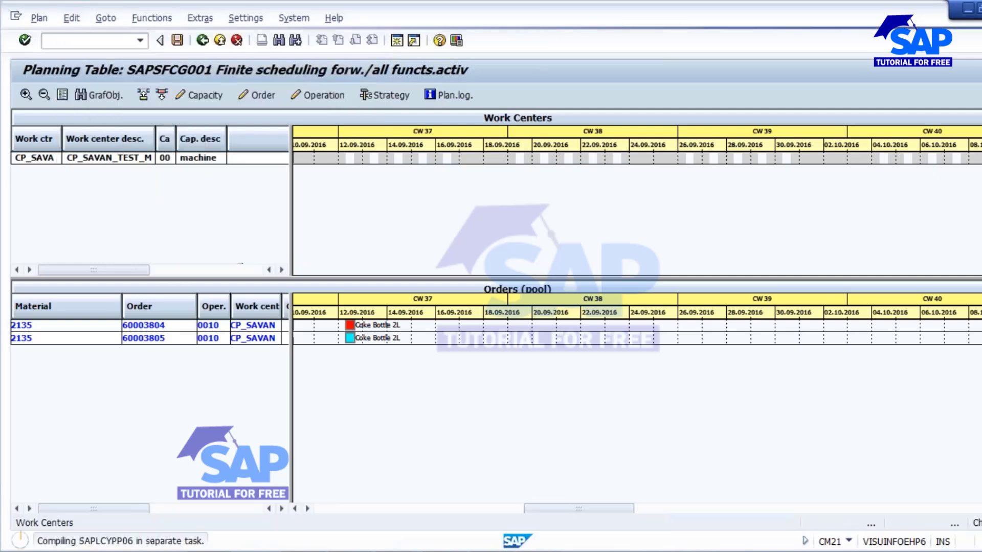
pyautogui.moveTo(358, 325); pyautogui.dragTo(349, 324)
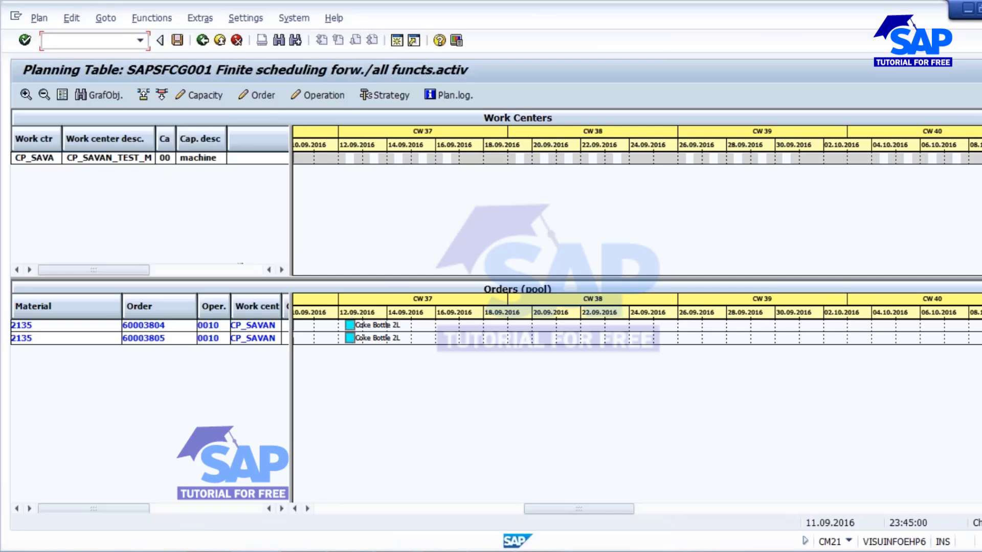
# Step: Dispatch both selected 2135 orders to CP_SAVAN and save the planning results
pyautogui.click(143, 96)
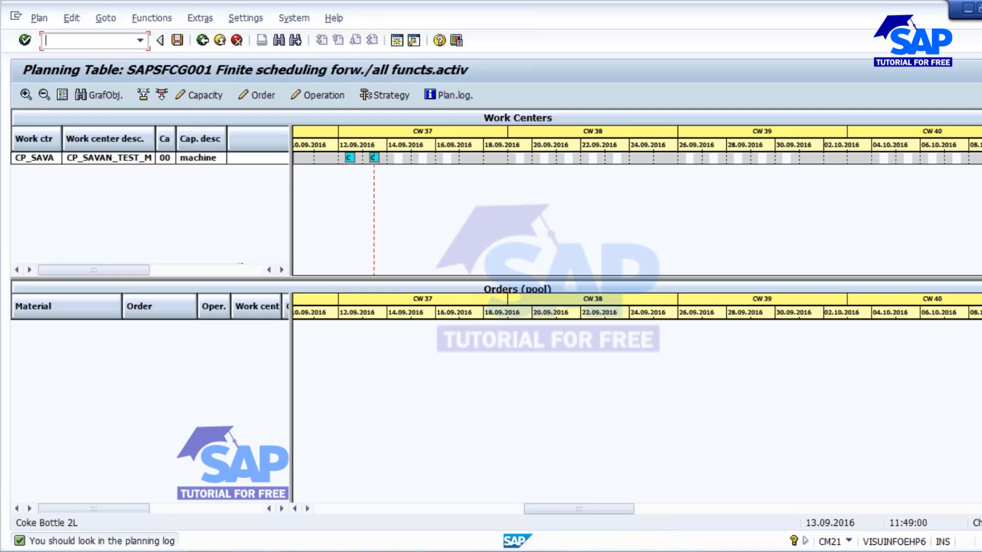
pyautogui.click(176, 41)
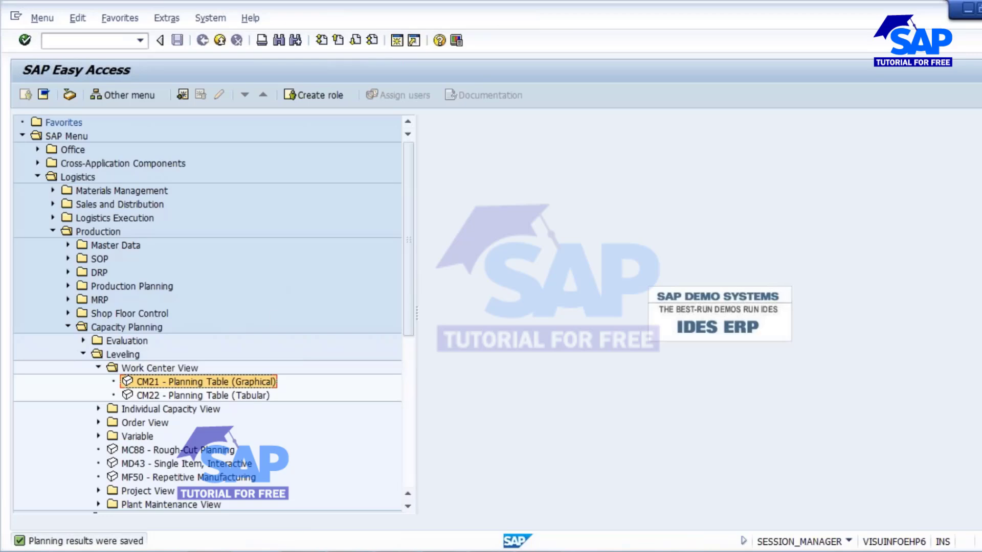
# Step: Review the noted order dates, then open transaction CO03 for order 60003804
pyautogui.hotkey('alt', 'Tab')
pyautogui.click(275, 209)
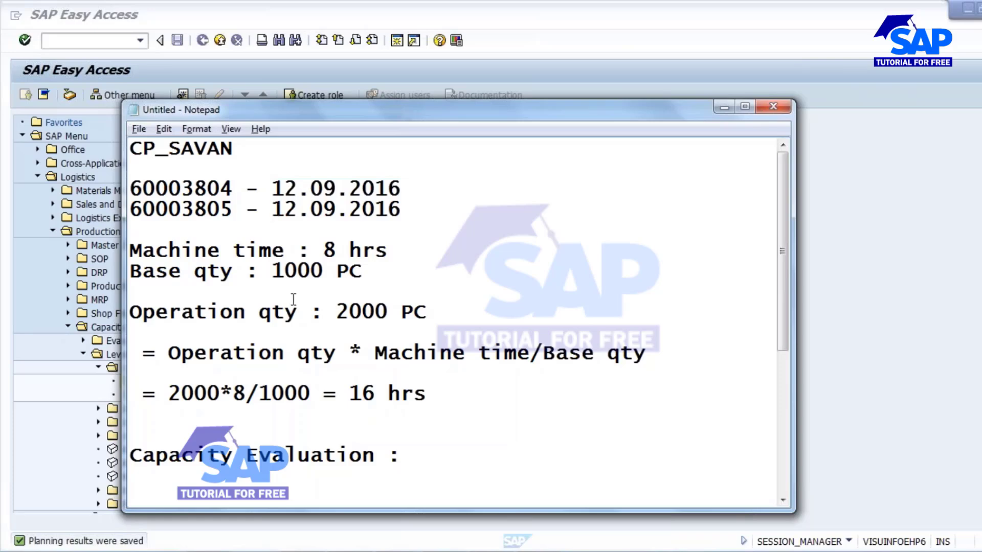
pyautogui.click(324, 189)
pyautogui.click(324, 209)
pyautogui.hotkey('alt', 'Tab')
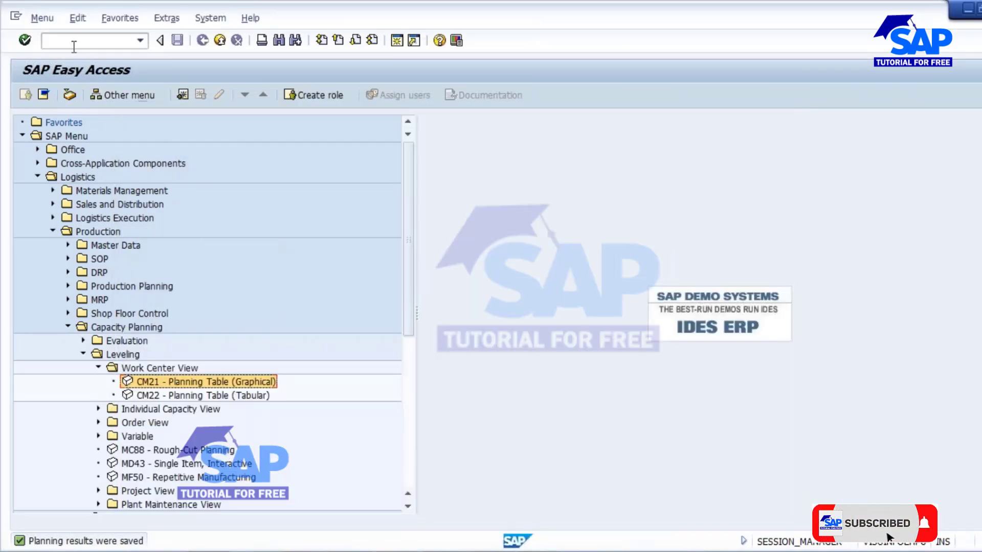
pyautogui.write('co03')
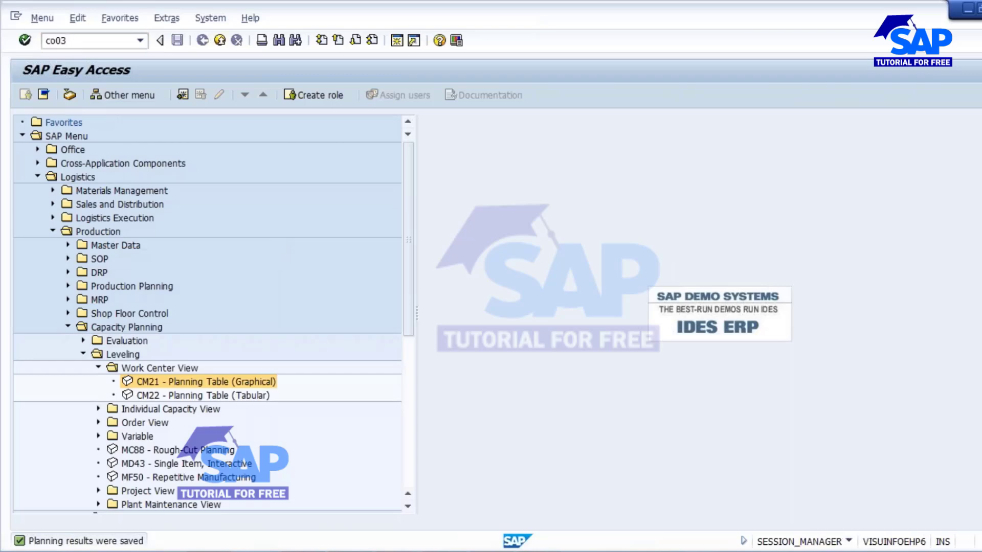
pyautogui.press('Return')
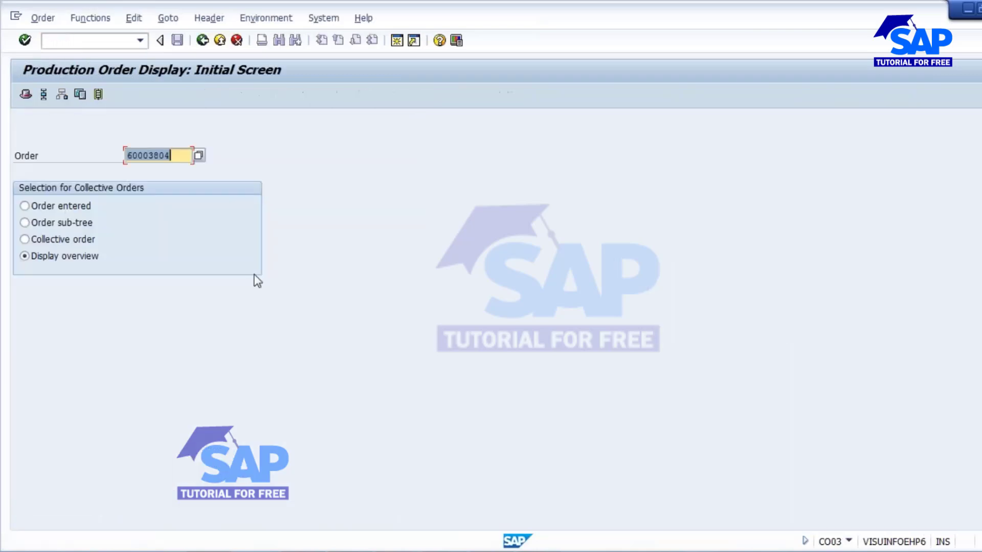
# Step: Confirm order 60003804 is scheduled to start on 12.09.2016
pyautogui.press('Return')
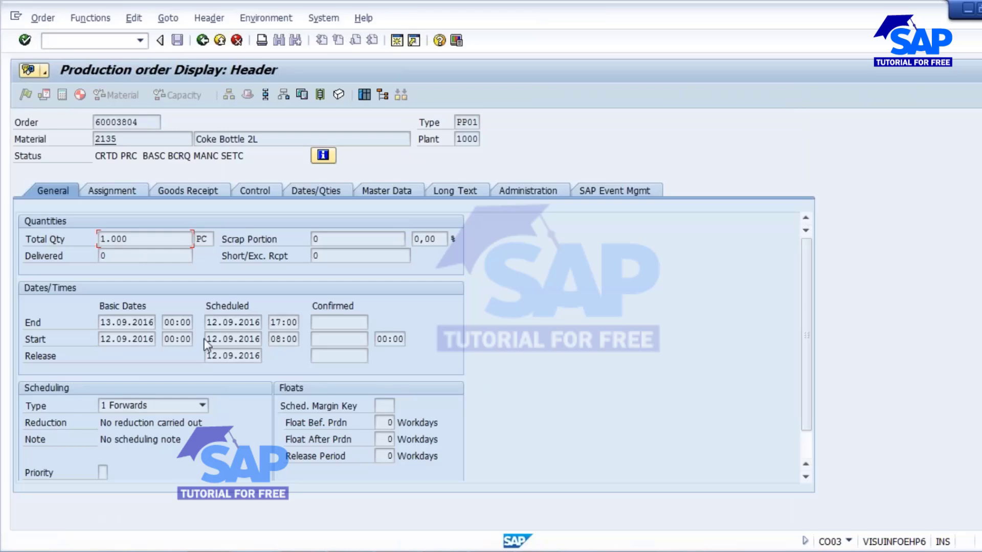
pyautogui.moveTo(205, 338); pyautogui.dragTo(288, 343)
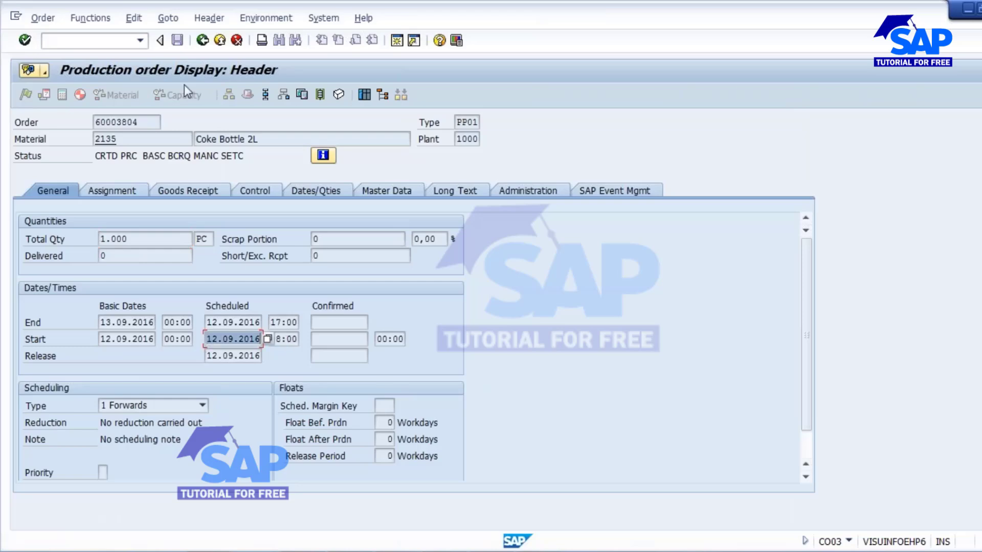
pyautogui.click(203, 40)
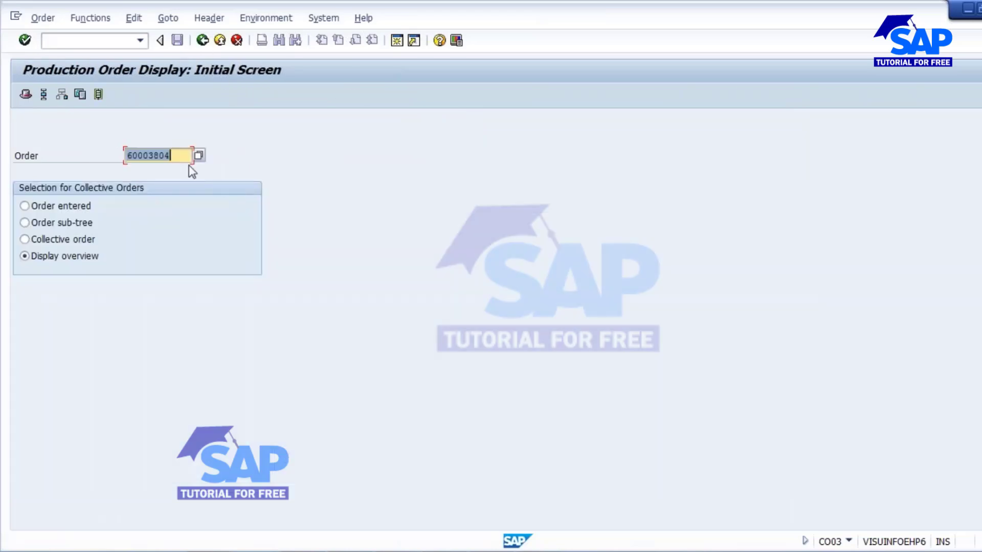
# Step: Confirm order 60003805 starts on 13.09.2016 and view its operation overview
pyautogui.write('60003805')
pyautogui.press('Return')
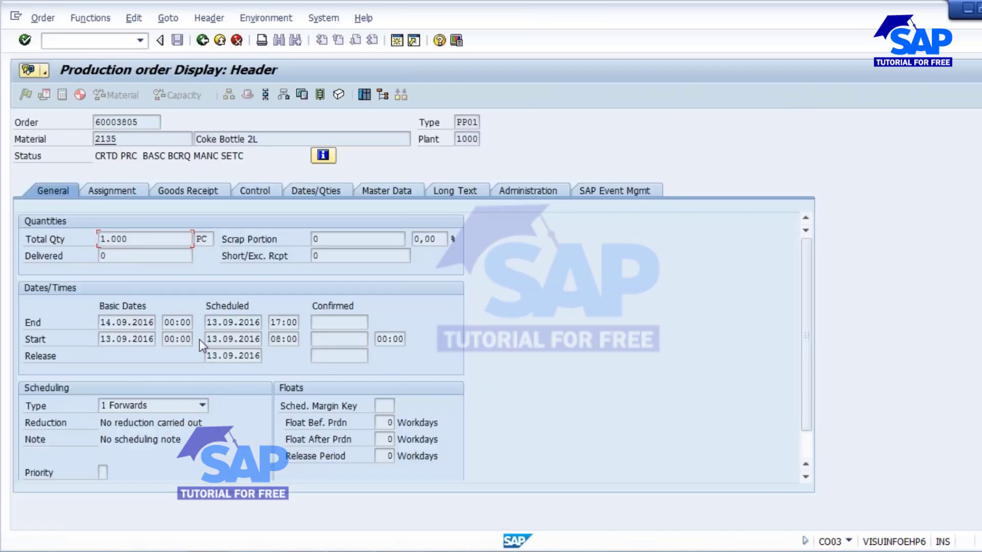
pyautogui.moveTo(206, 339); pyautogui.dragTo(305, 346)
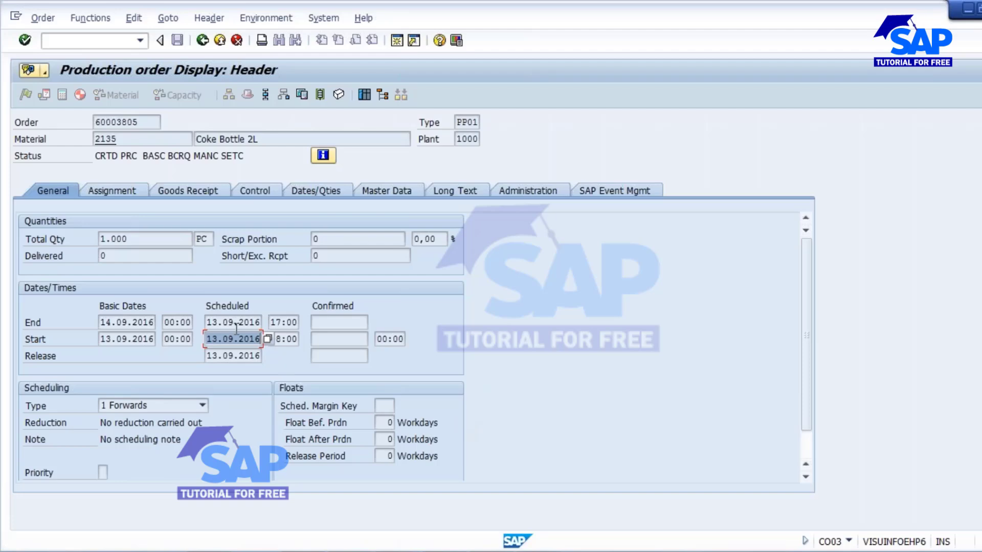
pyautogui.moveTo(211, 324); pyautogui.dragTo(268, 325)
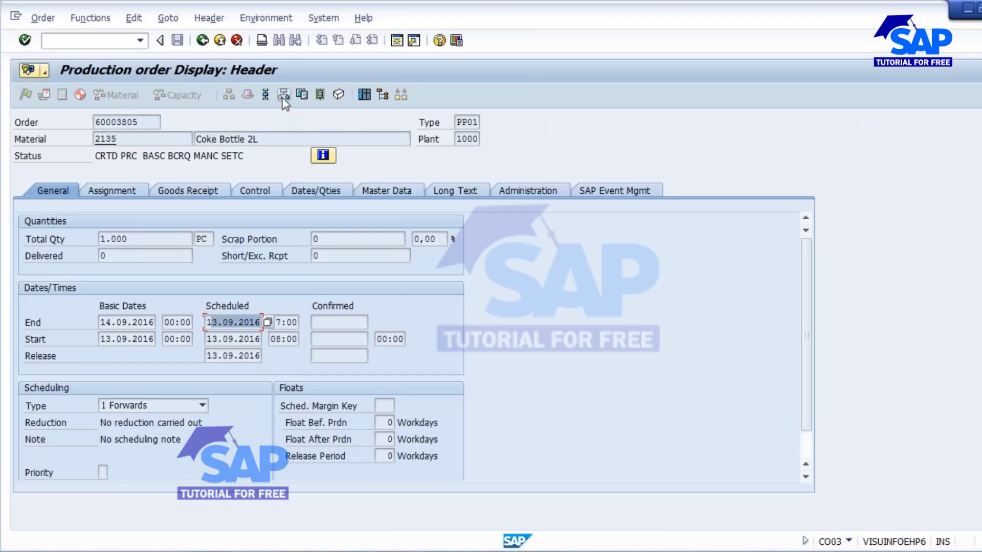
pyautogui.click(265, 95)
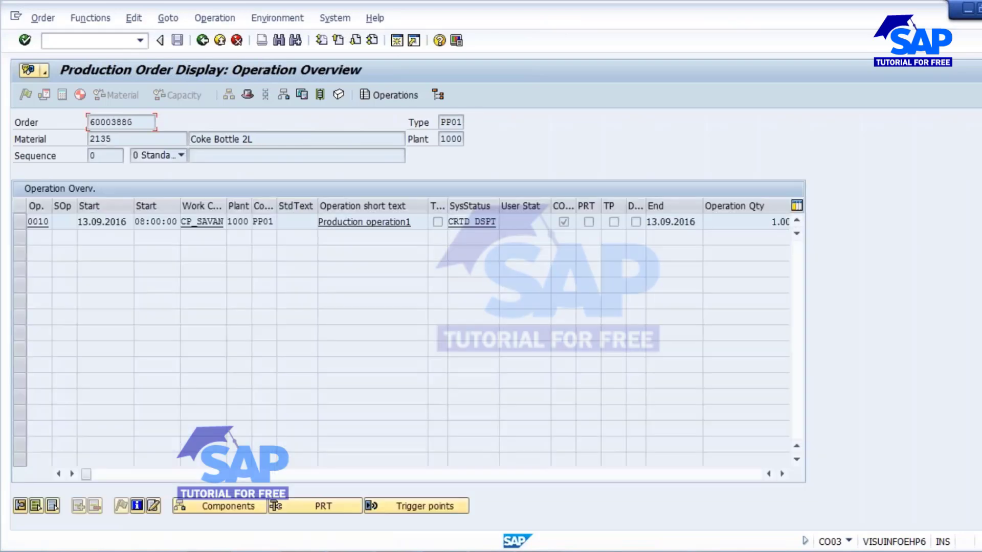
# Step: Verify operation 0010 of order 60003805 has DSPT Scheduled status, then return to its header
pyautogui.moveTo(498, 206); pyautogui.dragTo(547, 206)
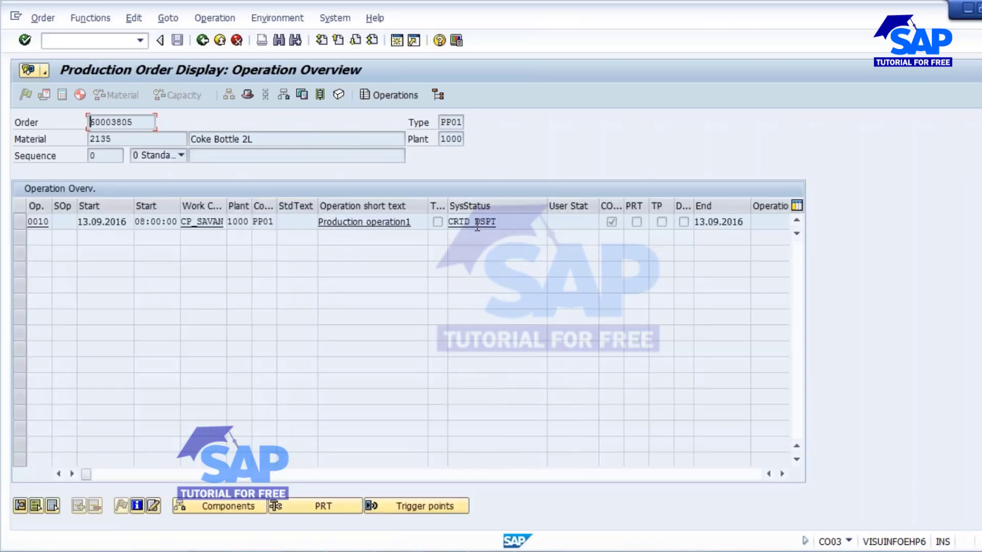
pyautogui.moveTo(474, 225); pyautogui.dragTo(505, 226)
pyautogui.click(20, 221)
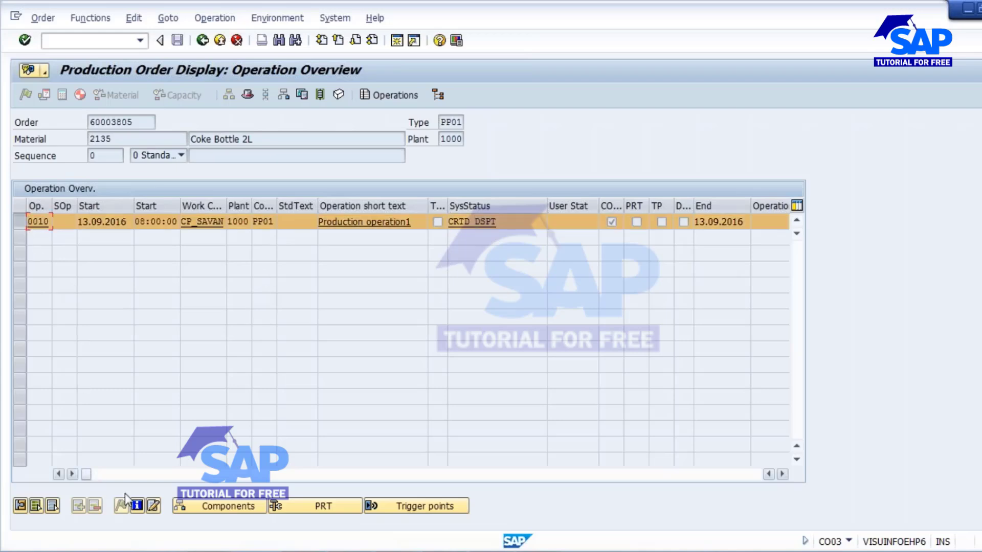
pyautogui.click(137, 507)
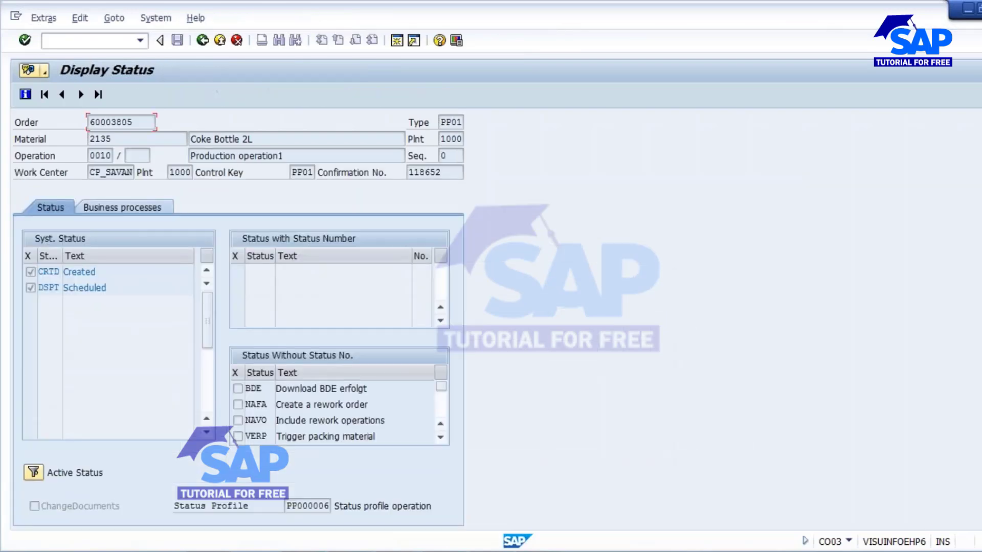
pyautogui.doubleClick(70, 293)
pyautogui.click(52, 288)
pyautogui.click(202, 41)
pyautogui.click(203, 41)
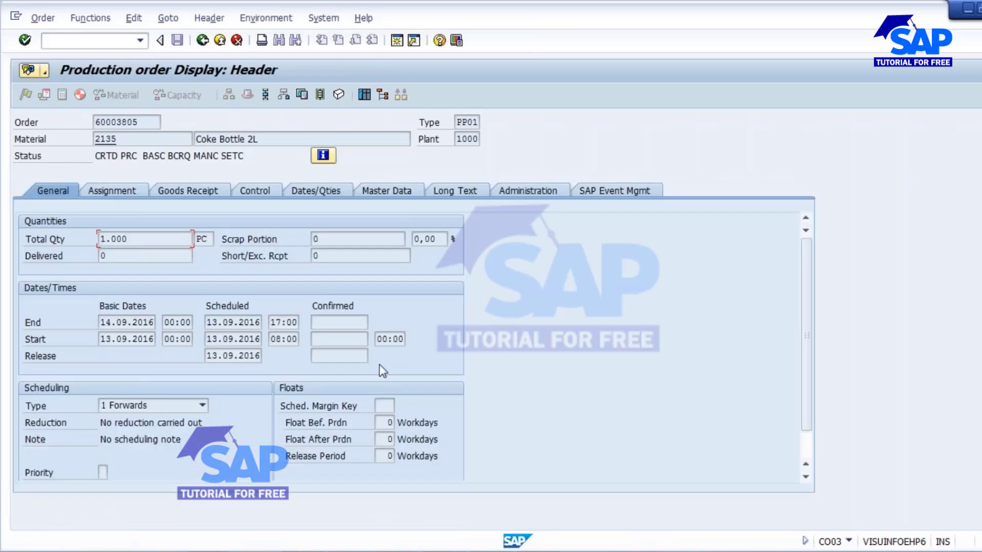
# Step: Refresh CP_SAVAN's capacity overview and confirm 13.09.2016 shows 8,00 hours at 100% load
pyautogui.moveTo(606, 480)
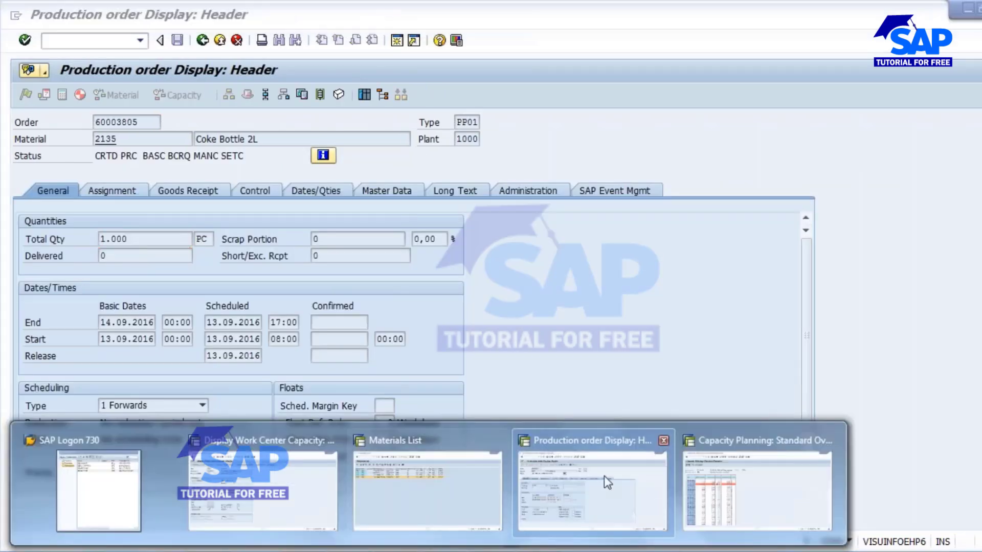
pyautogui.click(686, 461)
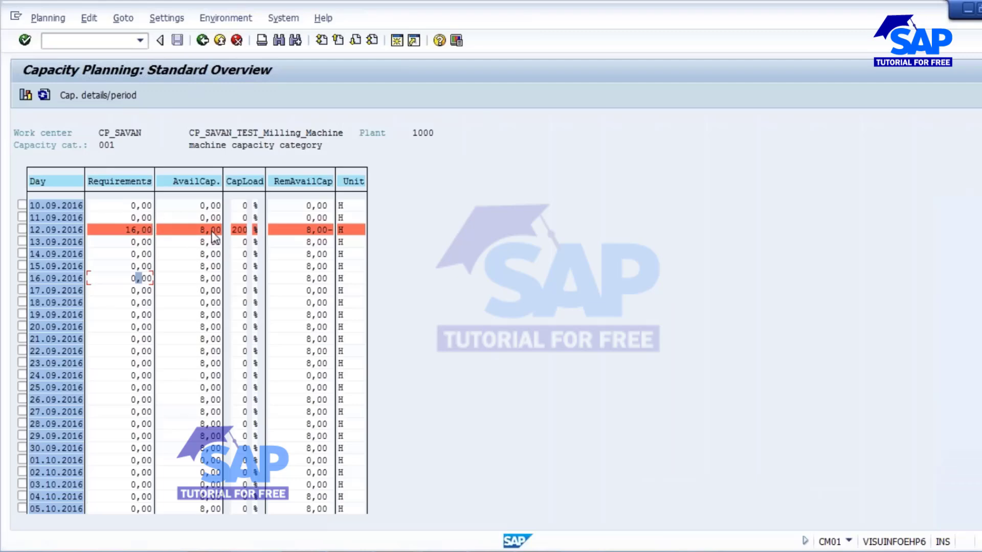
pyautogui.click(61, 243)
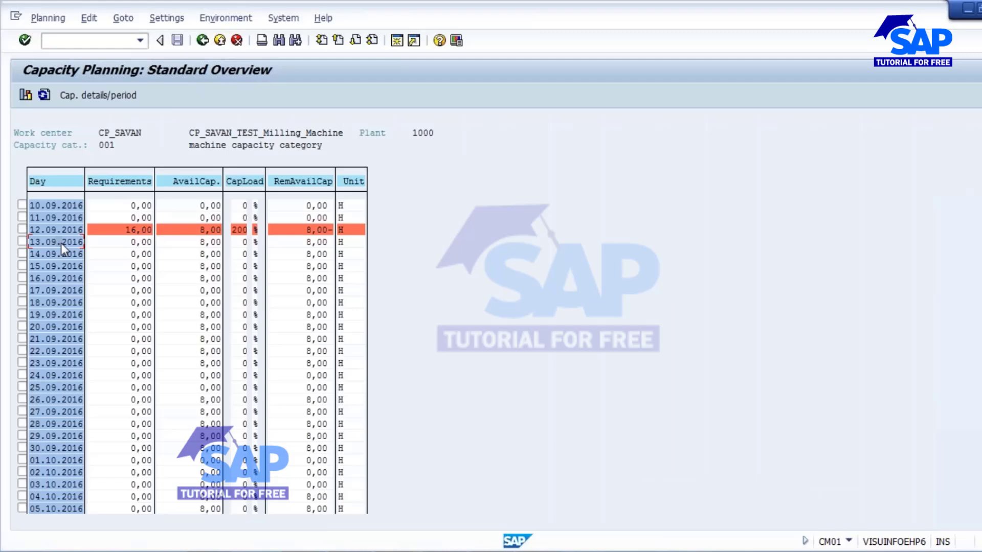
pyautogui.click(44, 94)
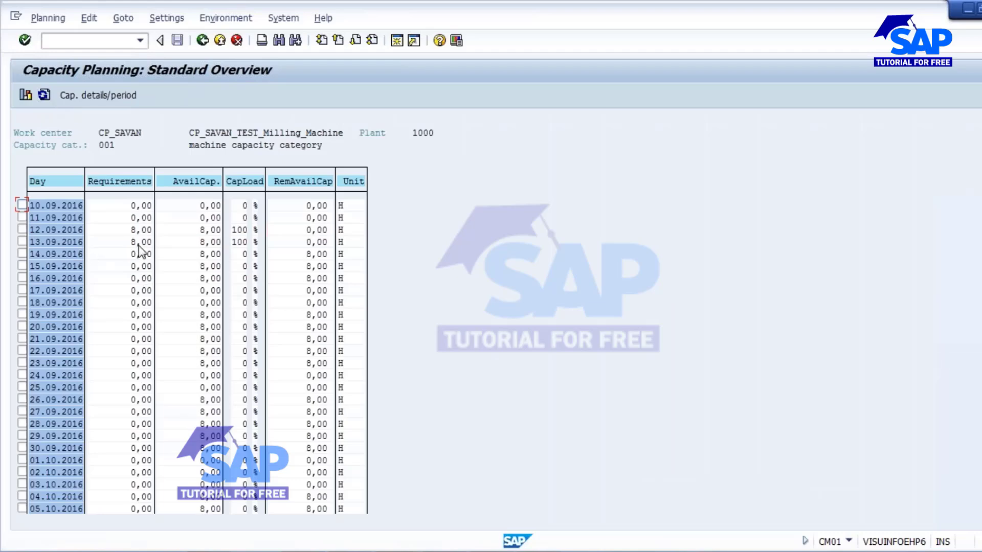
pyautogui.click(22, 241)
pyautogui.click(138, 243)
pyautogui.click(210, 244)
pyautogui.click(244, 241)
# Step: Show the Dispatching slide in the PowerPoint presentation
pyautogui.moveTo(537, 548)
pyautogui.click(537, 480)
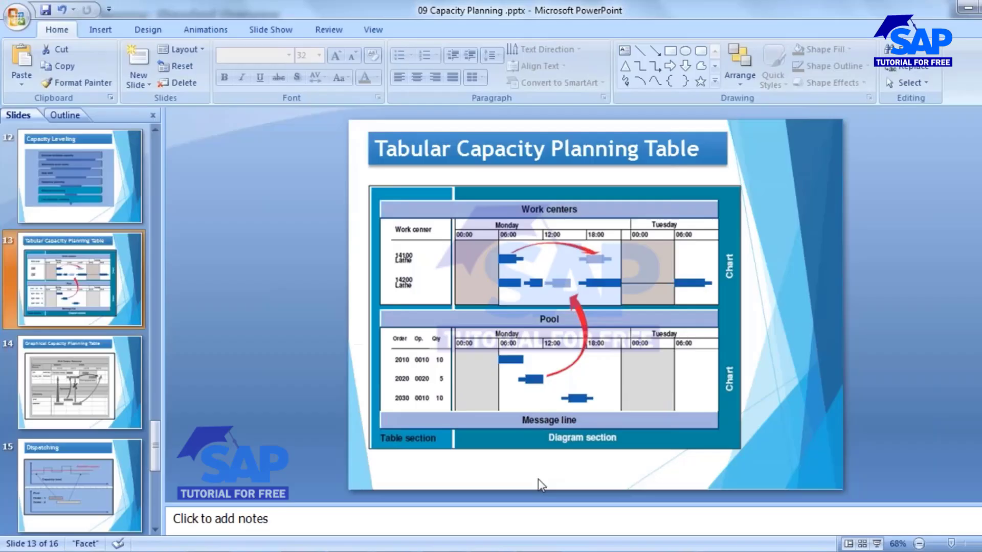
pyautogui.click(75, 488)
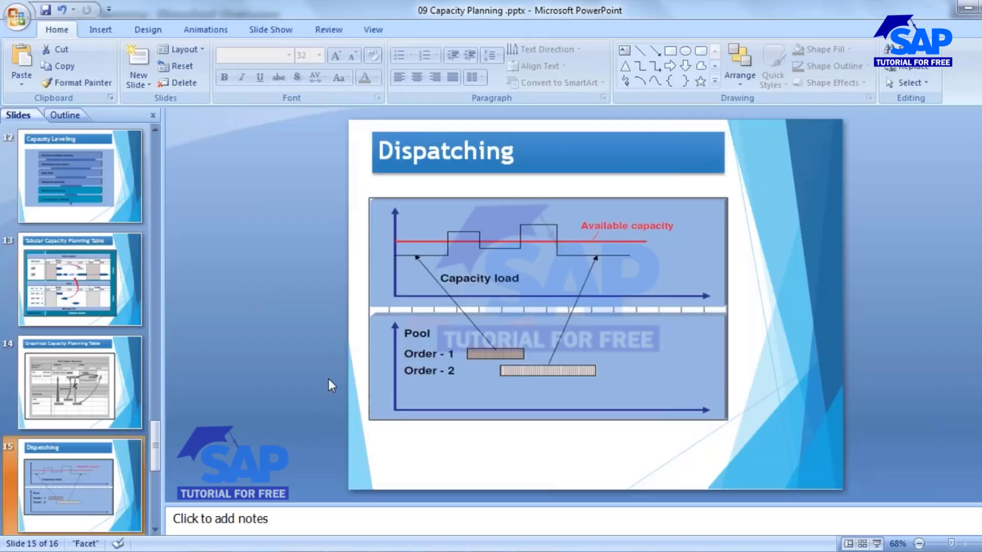
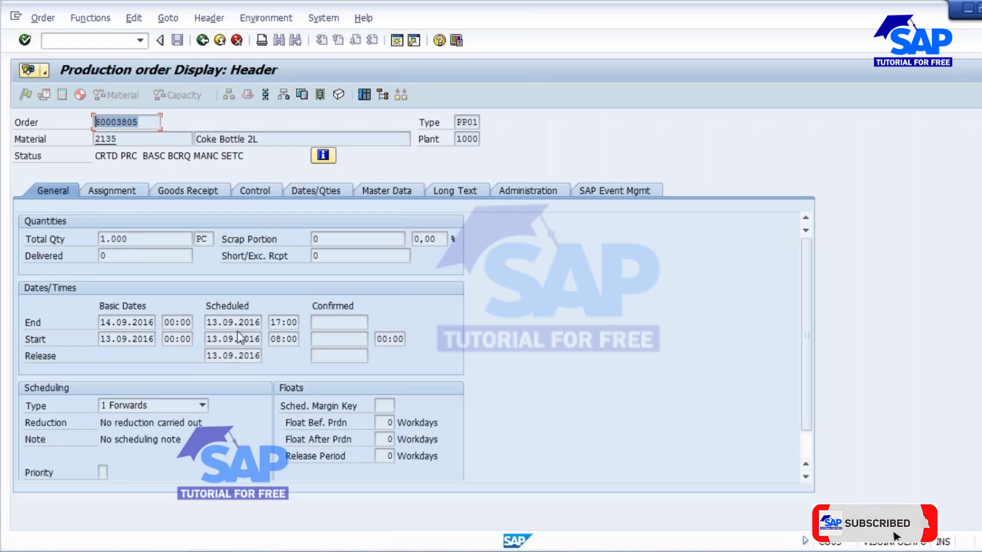
# Step: Open production order 60003805 in change mode
pyautogui.click(202, 40)
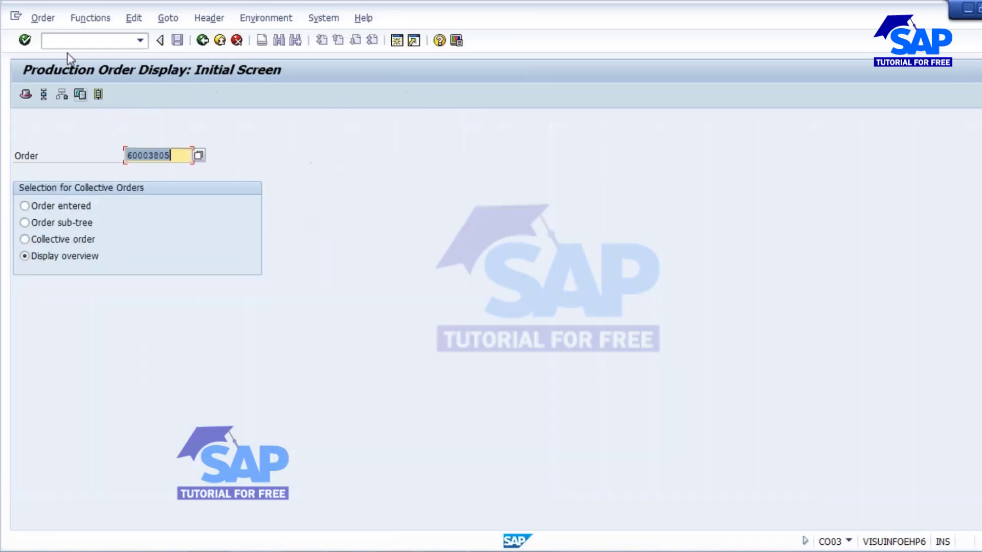
pyautogui.click(44, 18)
pyautogui.click(61, 90)
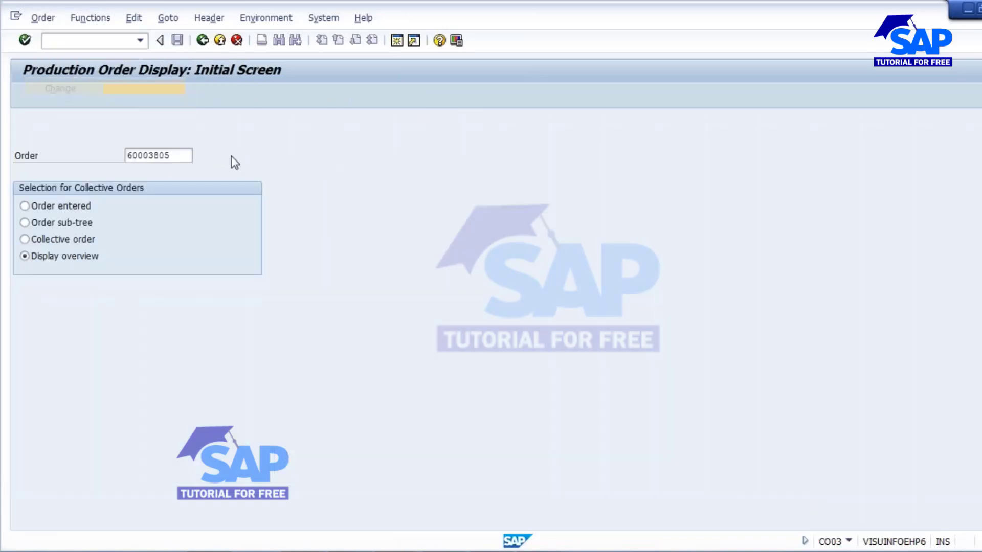
pyautogui.press('Return')
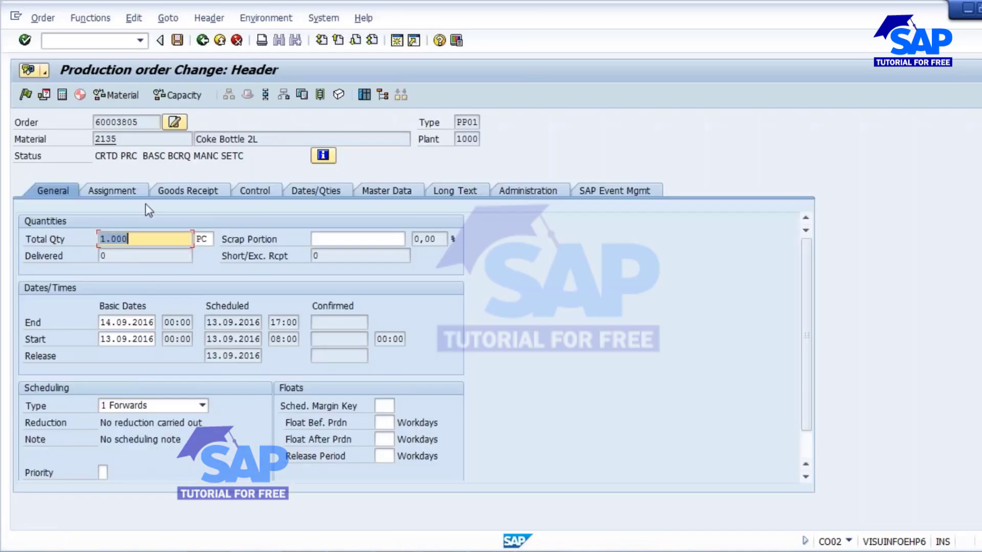
# Step: Set order 60003805 to technically complete (TECO) and save it
pyautogui.click(84, 18)
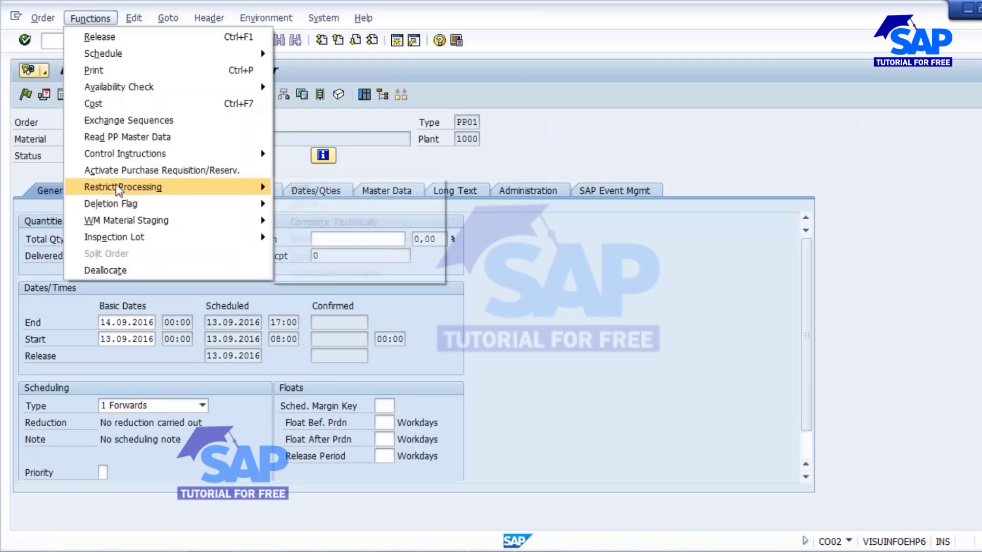
pyautogui.moveTo(118, 190)
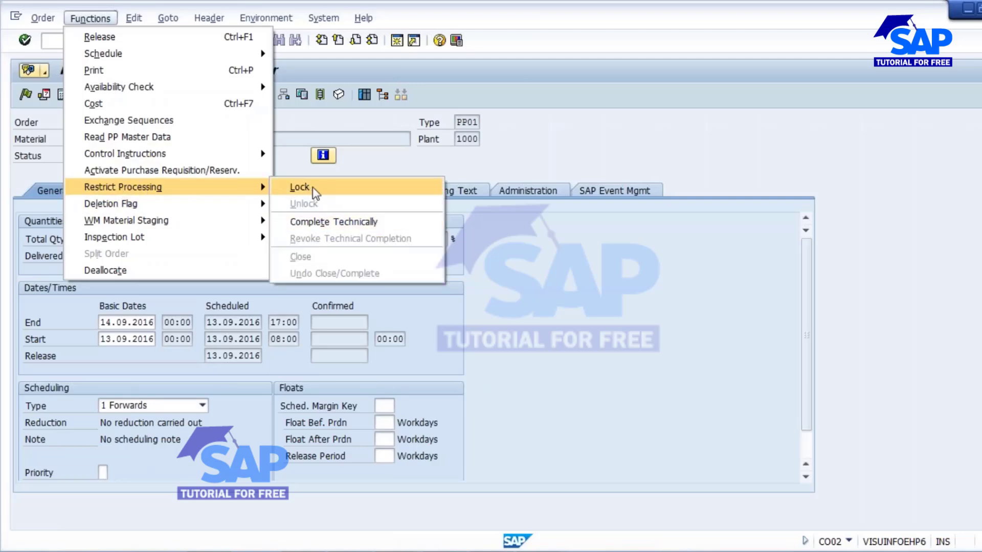
pyautogui.click(332, 225)
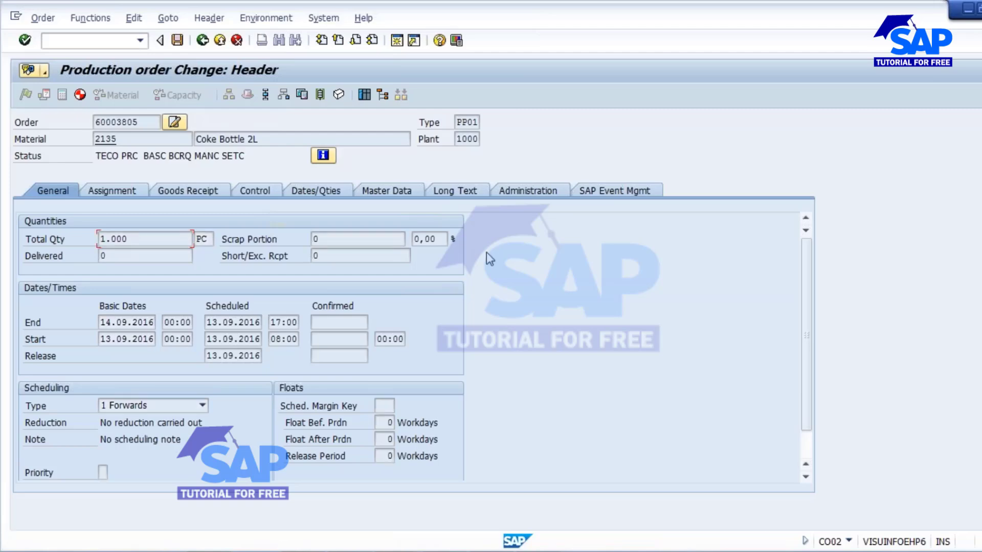
pyautogui.click(177, 40)
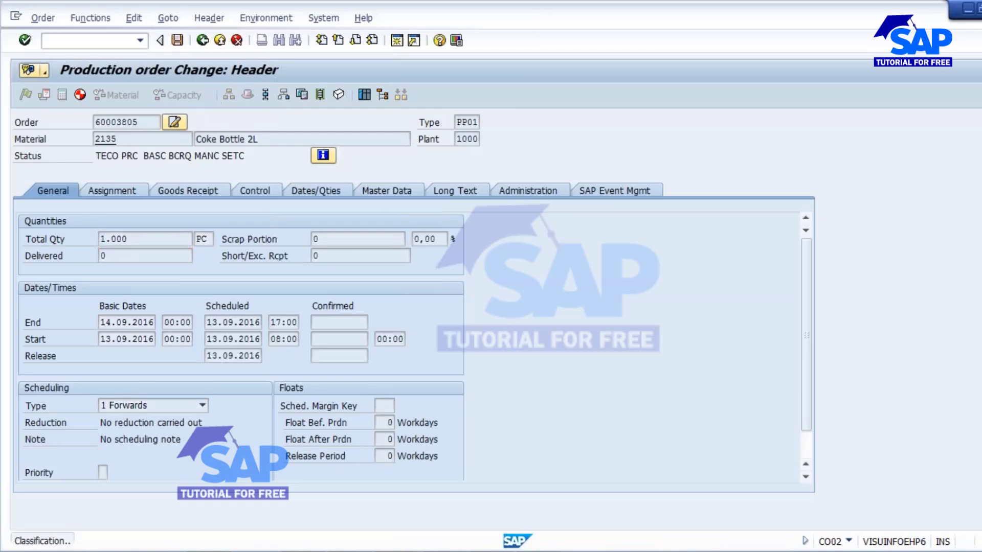
# Step: Refresh CP_SAVAN's capacity overview so 13.09.2016 shows 0,00 requirements and 0% load
pyautogui.moveTo(432, 551)
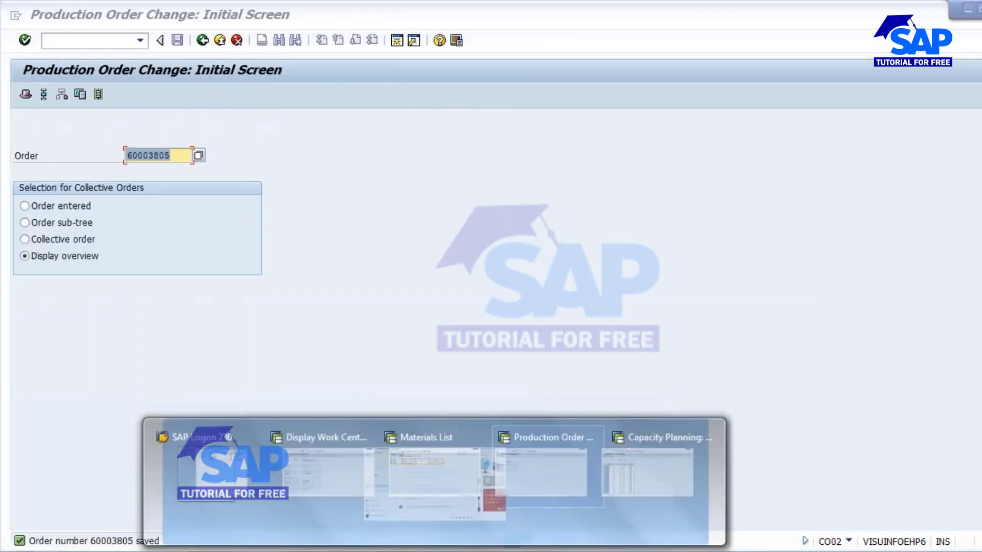
pyautogui.click(710, 472)
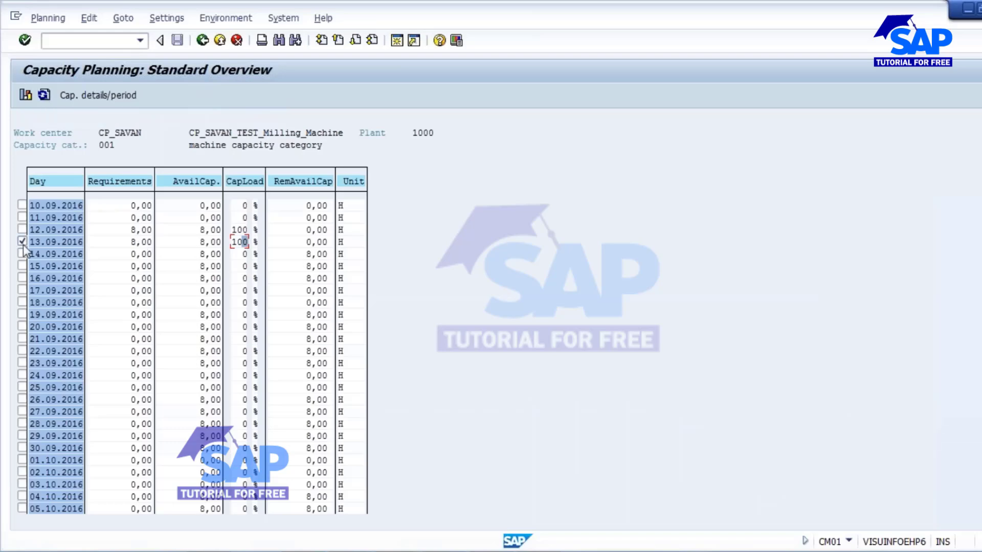
pyautogui.click(44, 96)
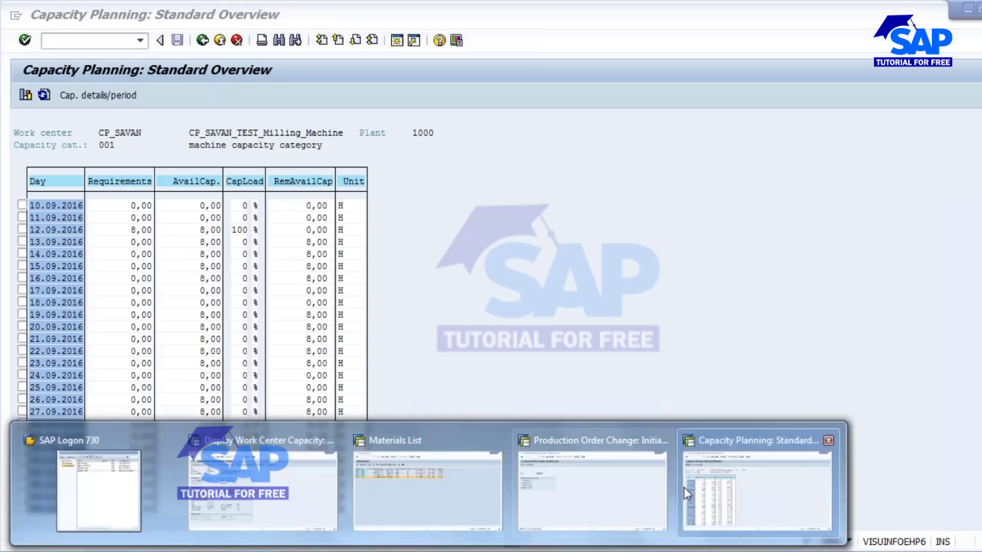
# Step: Start a time-ticket confirmation for order 60003804 and look up its operations
pyautogui.click(579, 479)
pyautogui.press('BackSpace')
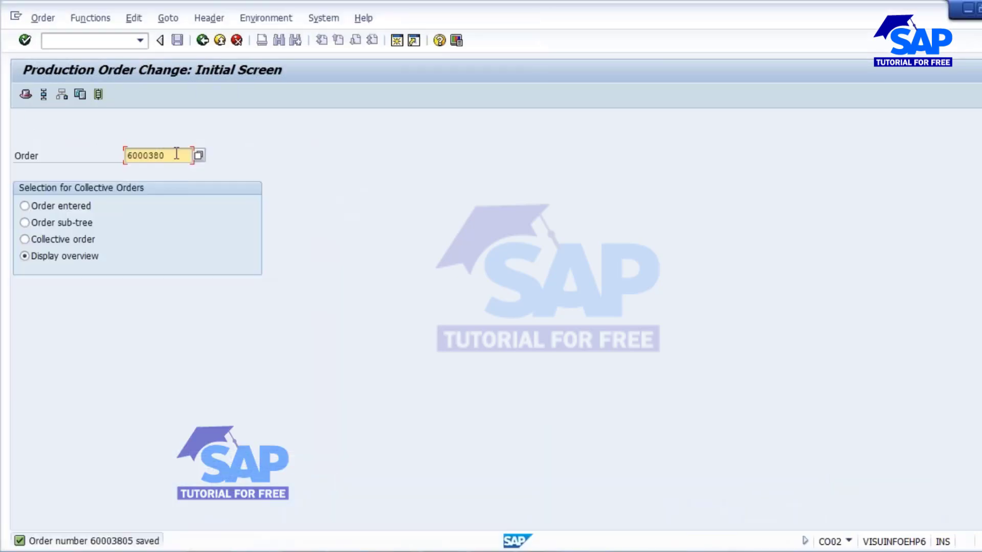
pyautogui.moveTo(175, 156); pyautogui.dragTo(127, 155)
pyautogui.hotkey('ctrl', 'c')
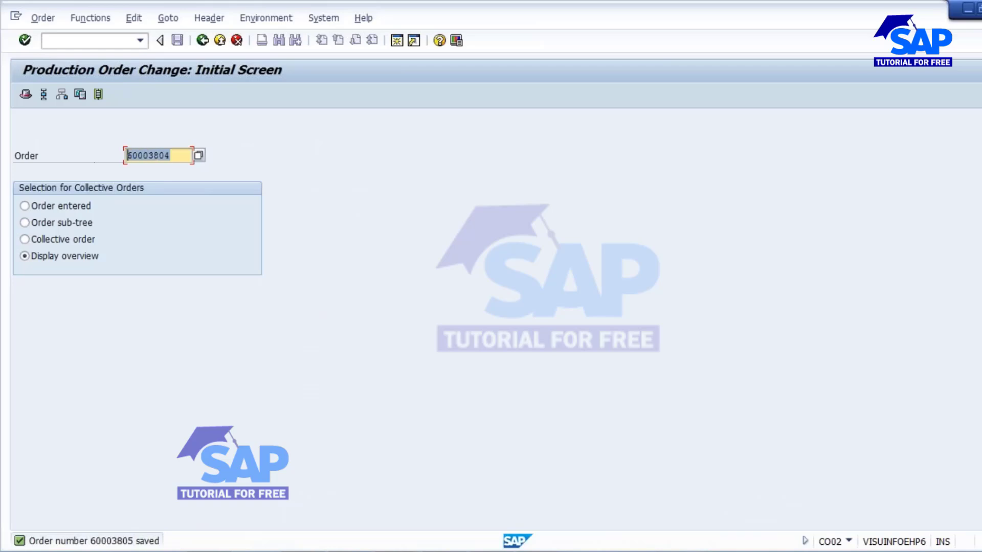
pyautogui.click(89, 41)
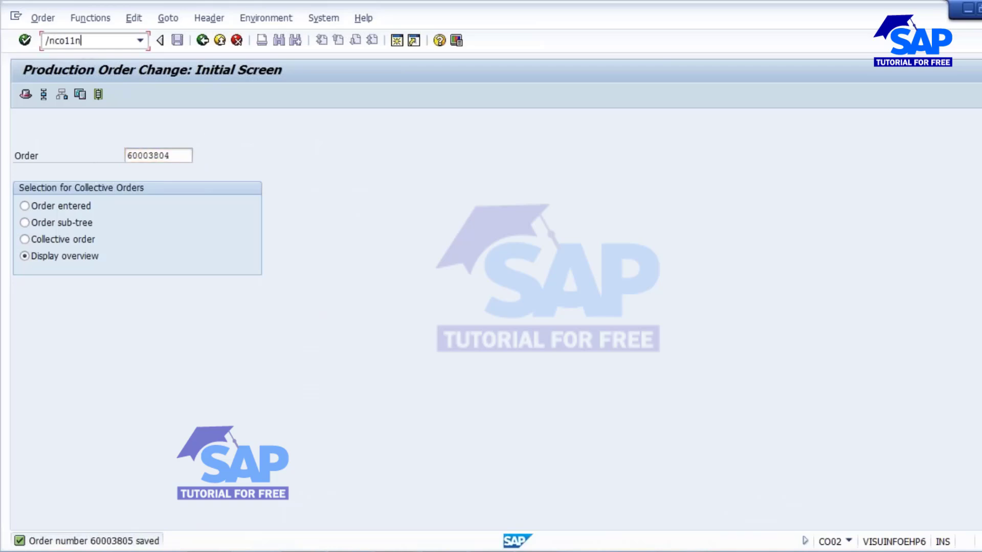
pyautogui.press('Return')
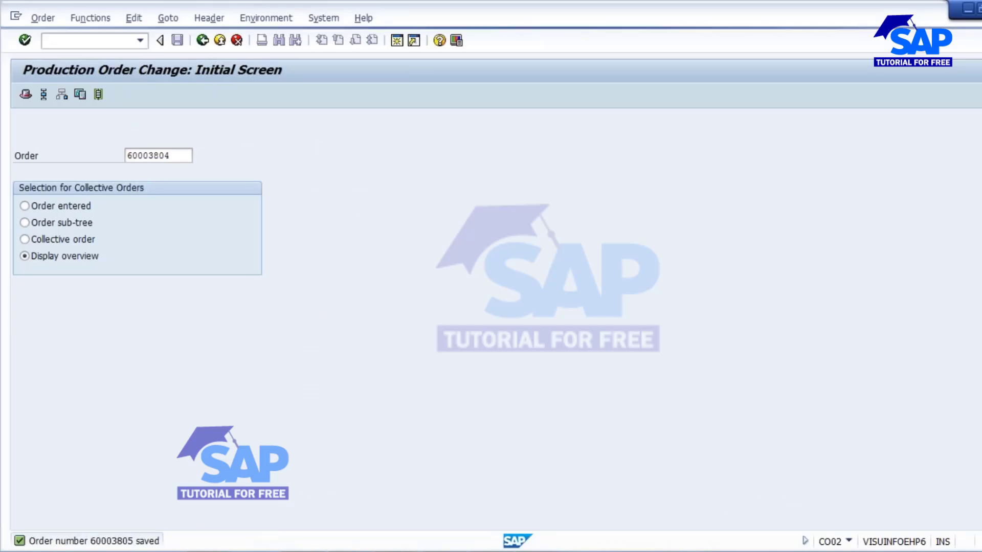
pyautogui.click(136, 144)
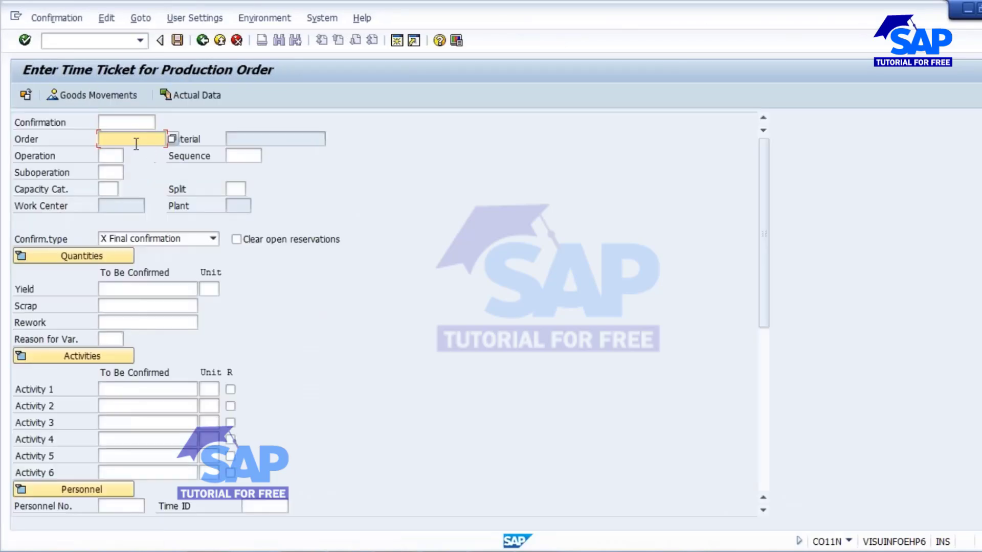
pyautogui.write('60003864')
pyautogui.click(114, 158)
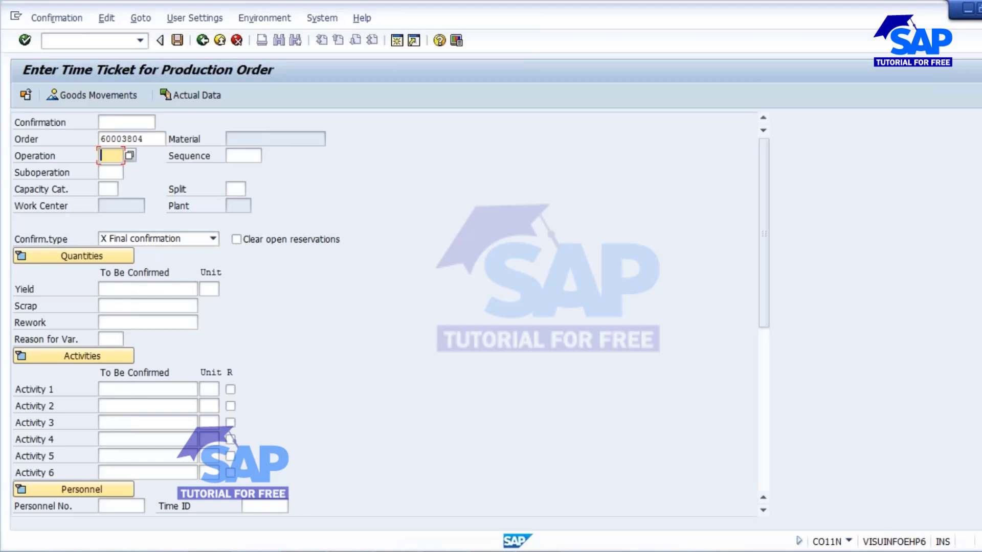
pyautogui.click(131, 154)
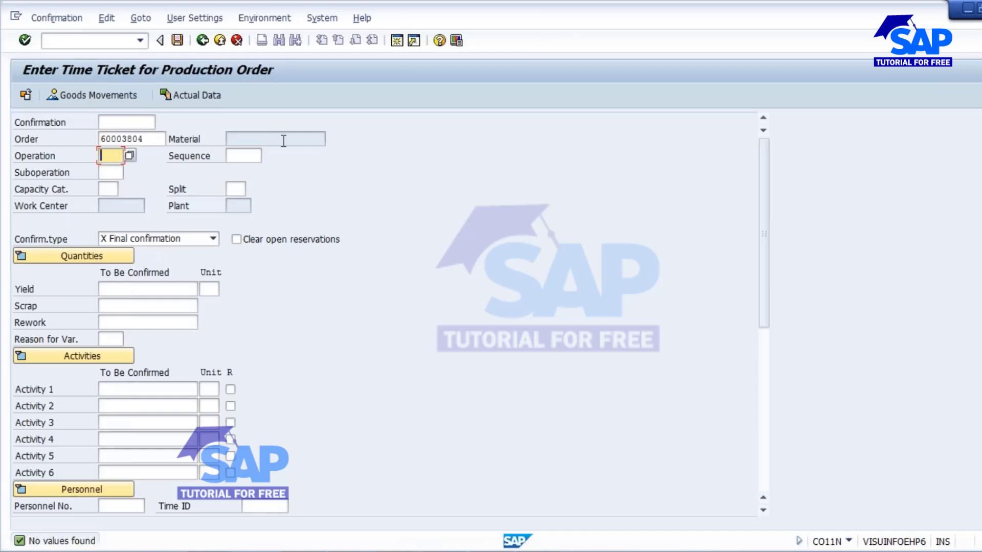
# Step: Try an order-level confirmation of 60003804, which is rejected as not released
pyautogui.click(76, 38)
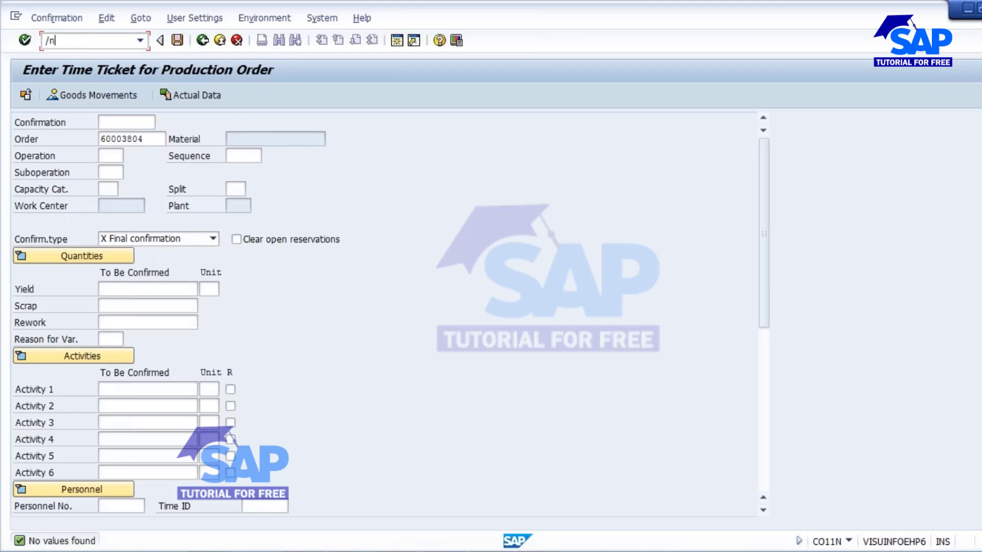
pyautogui.press('Return')
pyautogui.hotkey('ctrl', 'v')
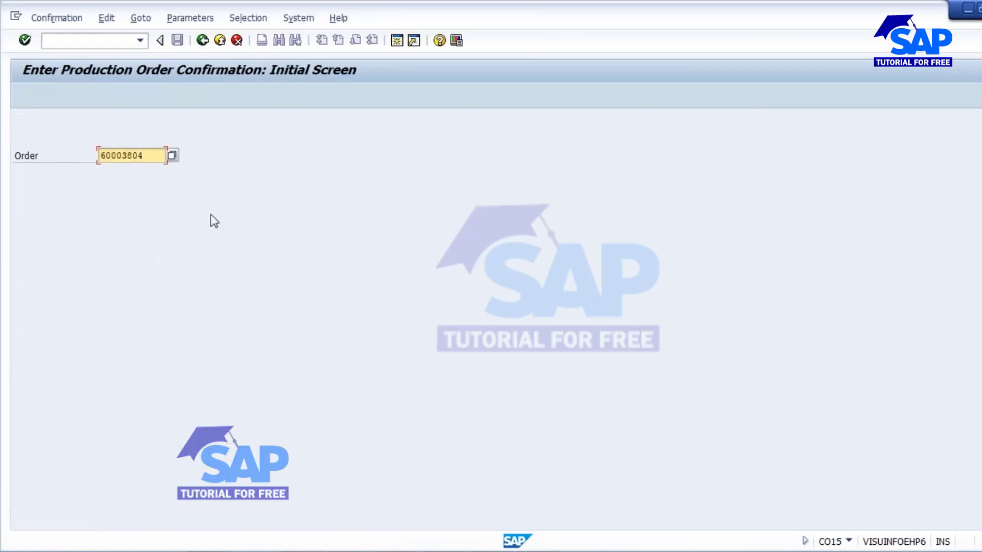
pyautogui.press('Return')
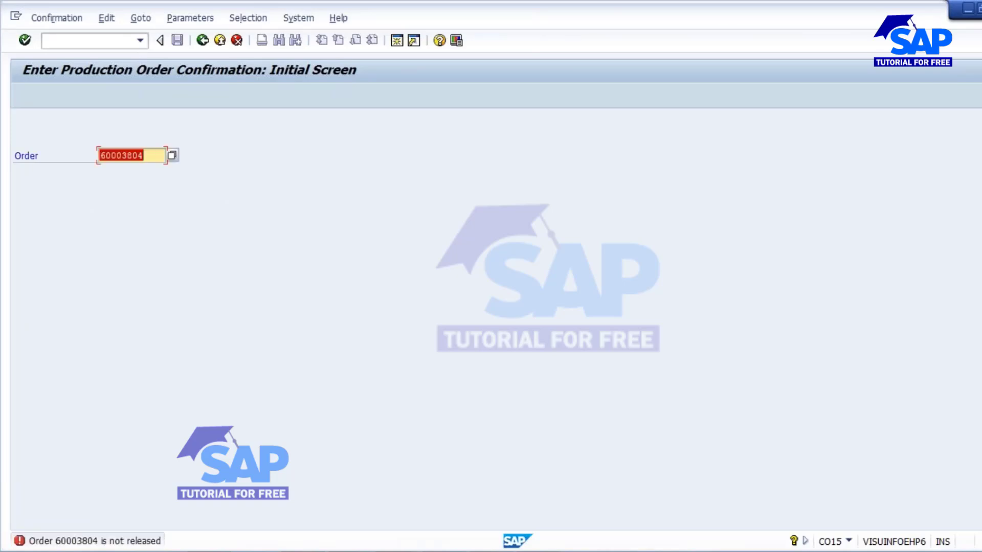
# Step: Open the Production Order Change transaction with /nco02
pyautogui.click(85, 42)
pyautogui.write('/n')
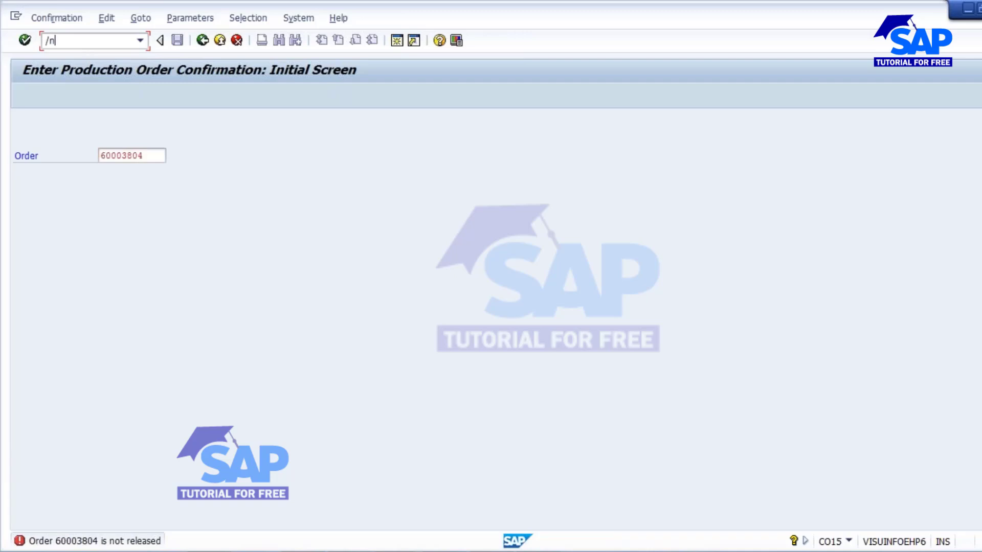
pyautogui.write('co02')
pyautogui.press('Return')
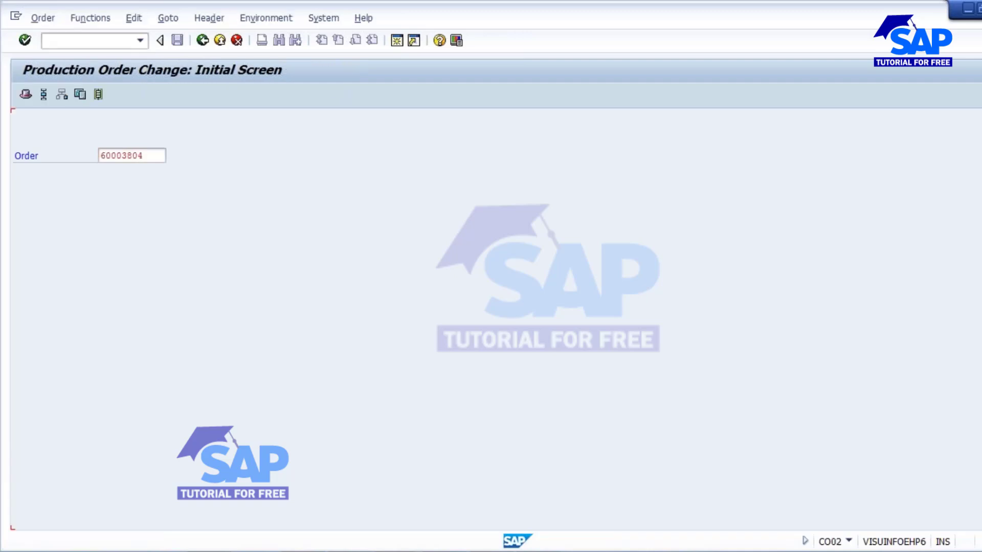
# Step: Release production order 60003804 so it shows REL, and save it
pyautogui.press('End')
pyautogui.press('BackSpace')
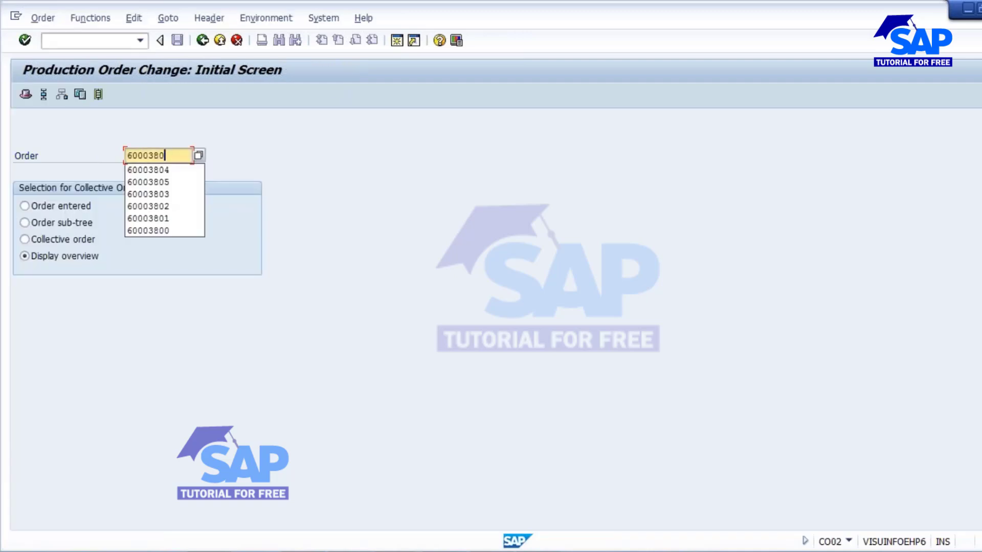
pyautogui.write('4')
pyautogui.press('Return')
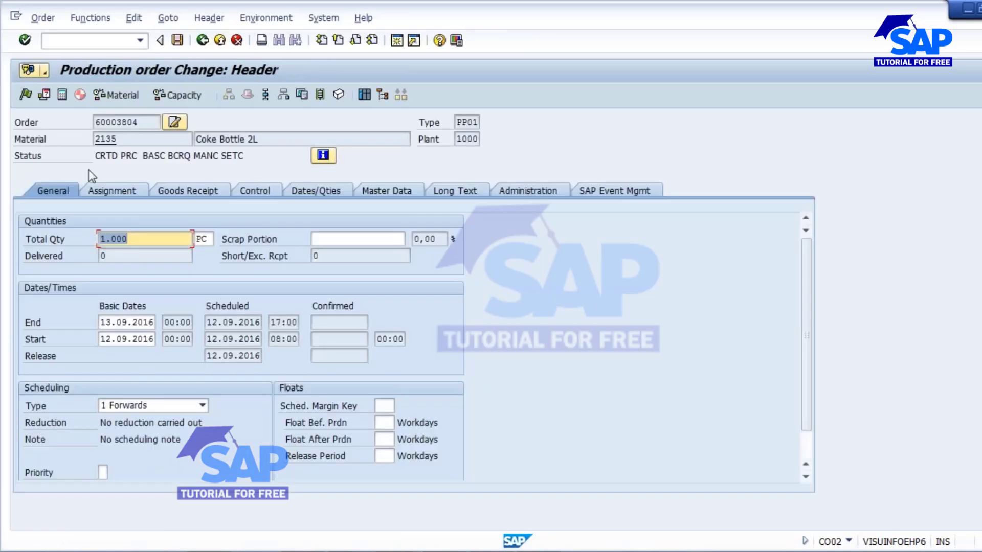
pyautogui.click(23, 96)
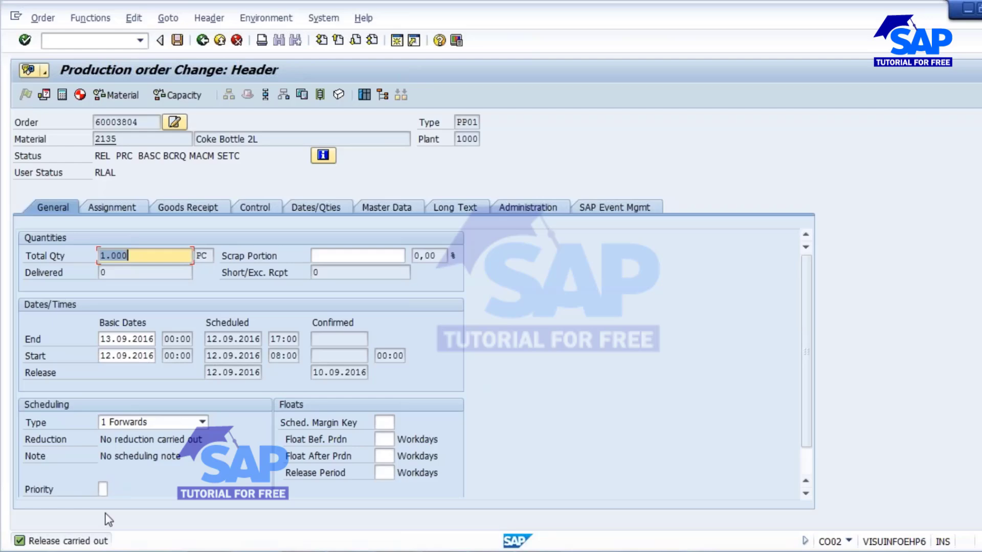
pyautogui.click(177, 40)
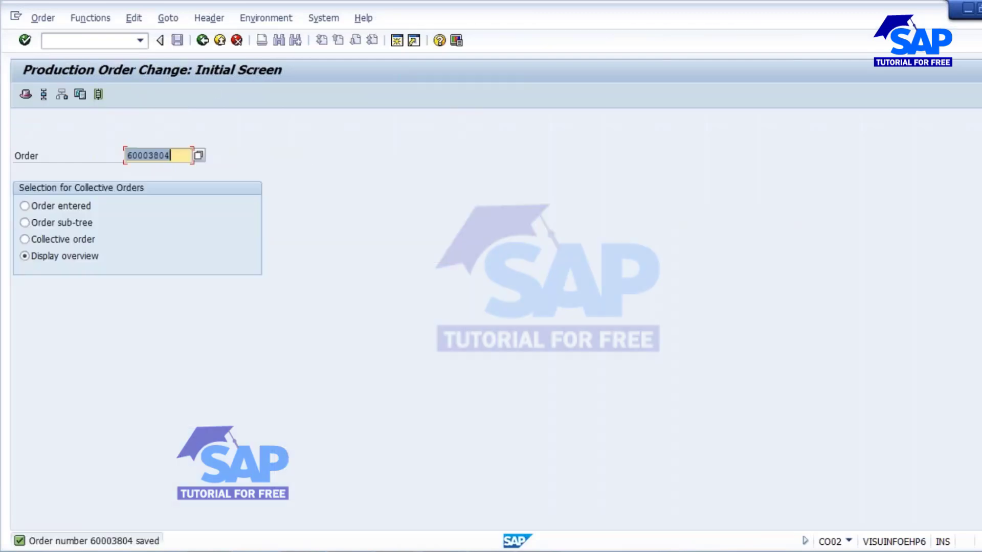
# Step: Open confirmation /nco11n for order 60003804 and choose operation 0010
pyautogui.moveTo(173, 156); pyautogui.dragTo(81, 157)
pyautogui.hotkey('ctrl', 'c')
pyautogui.click(80, 40)
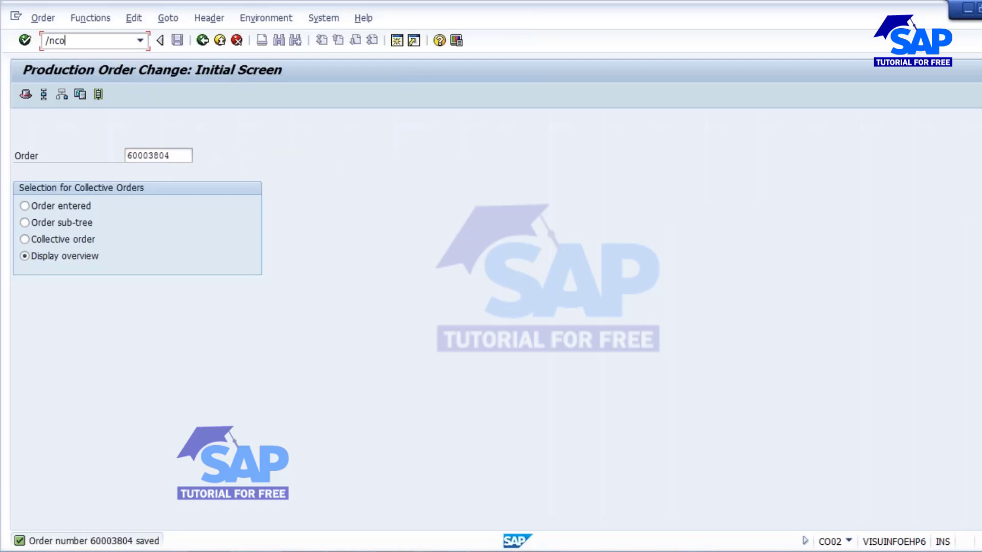
pyautogui.write('/nco11n')
pyautogui.press('Return')
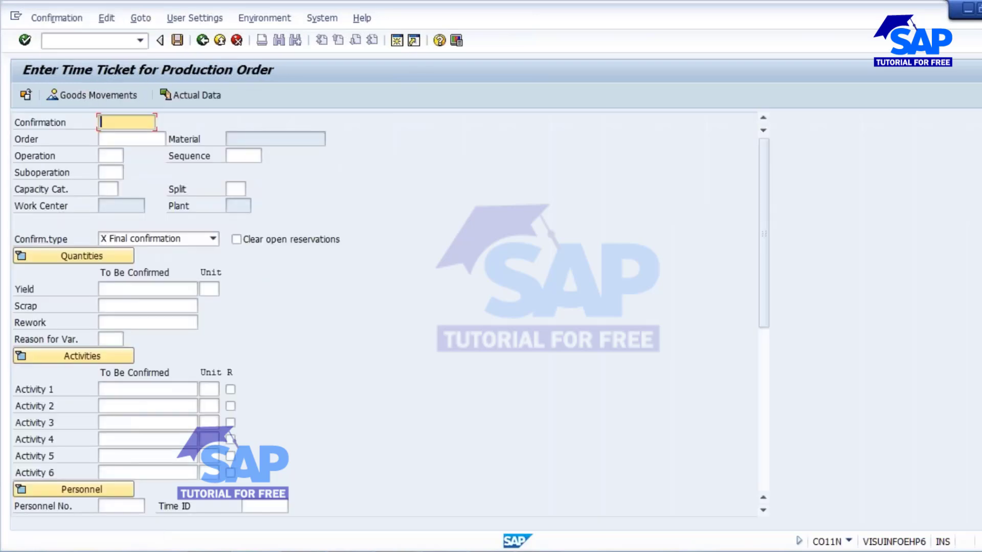
pyautogui.hotkey('ctrl', 'v')
pyautogui.press('Tab')
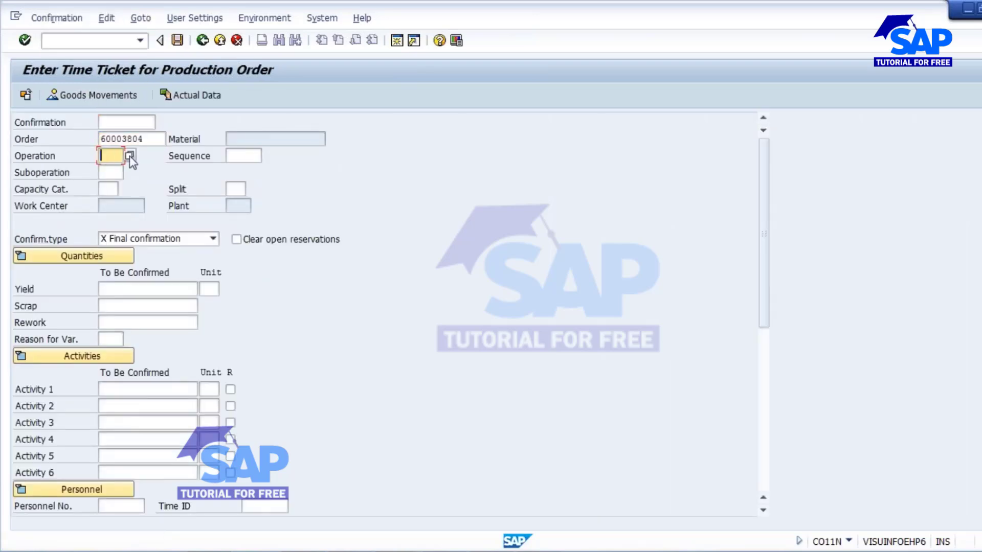
pyautogui.click(130, 157)
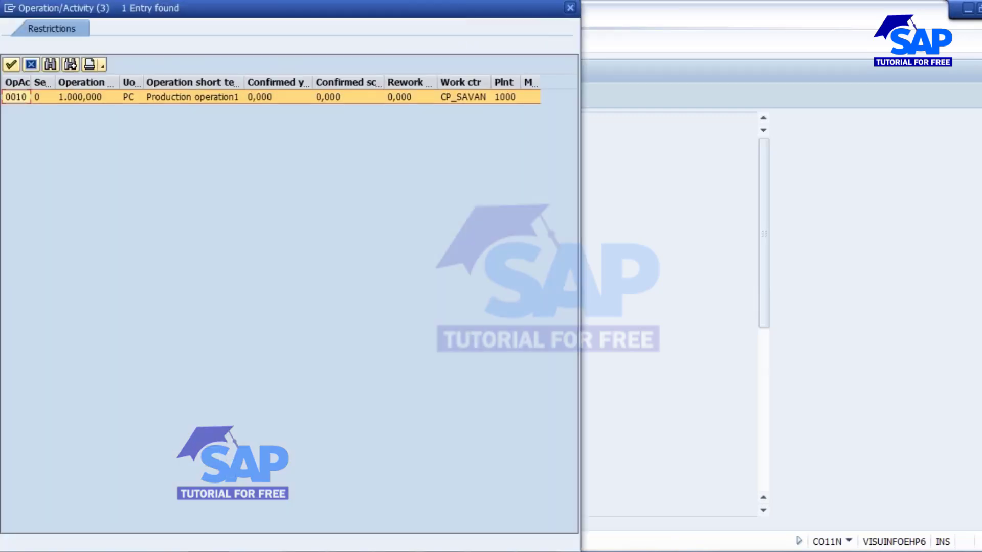
pyautogui.doubleClick(204, 97)
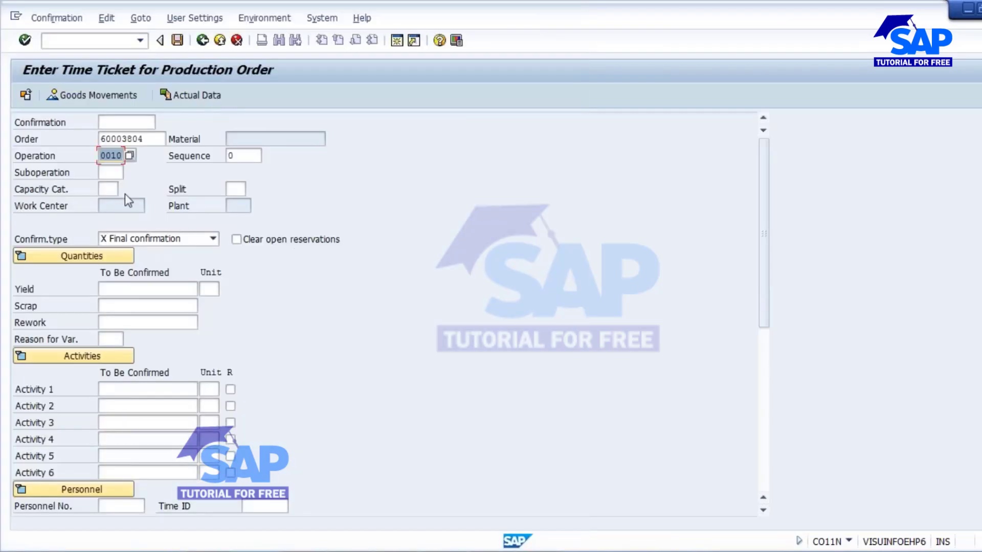
# Step: Accept the date warnings and save the final confirmation: yield 1.000 PC, 8,0 machine hours
pyautogui.press('Return')
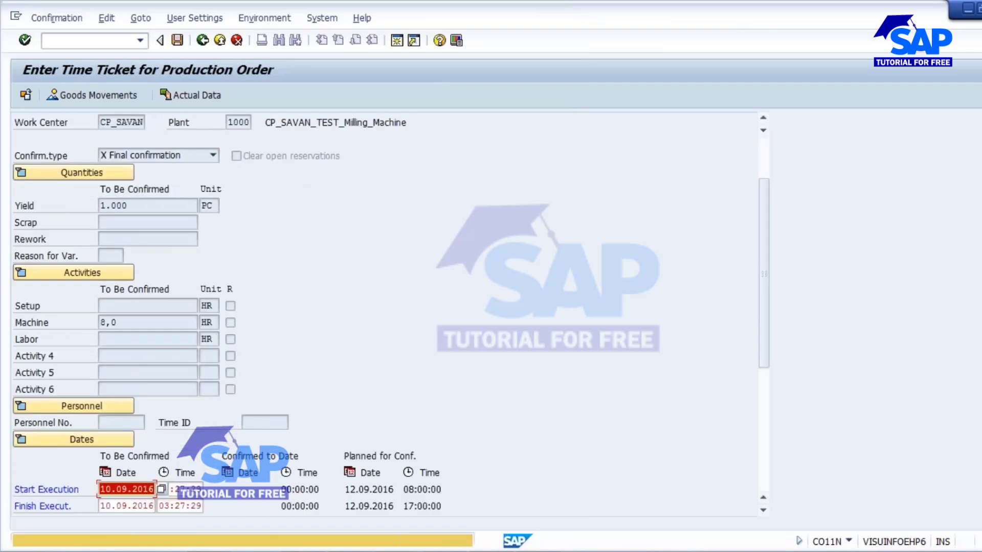
pyautogui.press('Return')
pyautogui.press('Return')
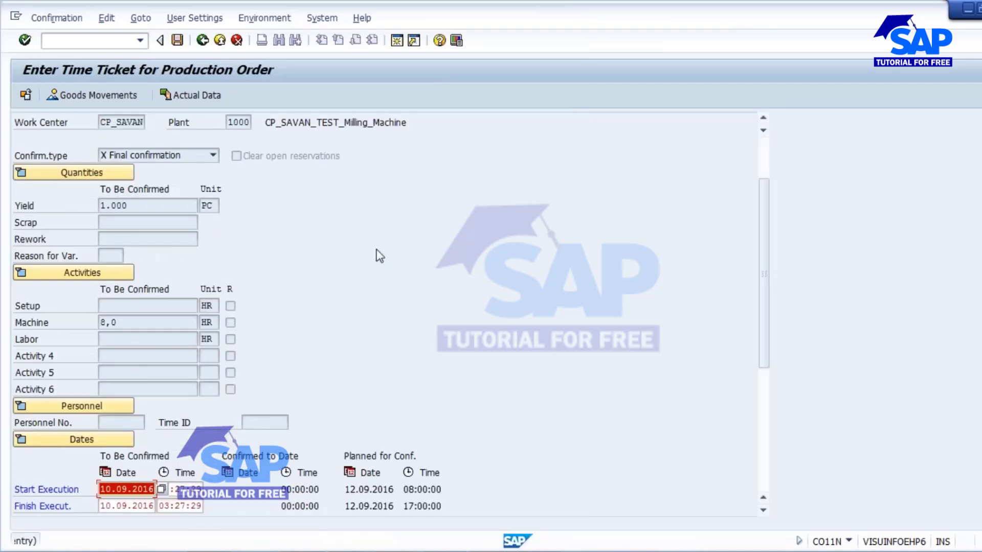
pyautogui.press('Return')
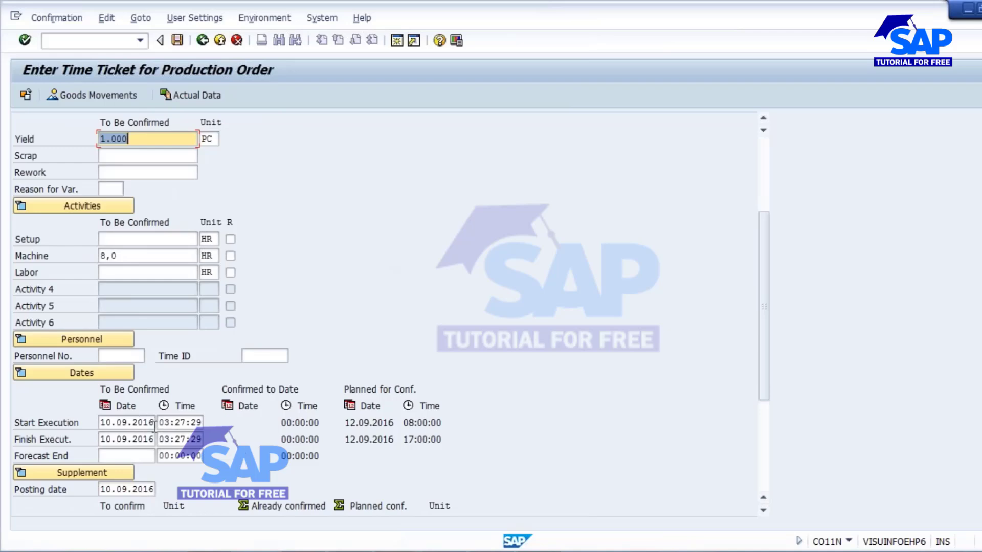
pyautogui.scroll(3, 370, 262)
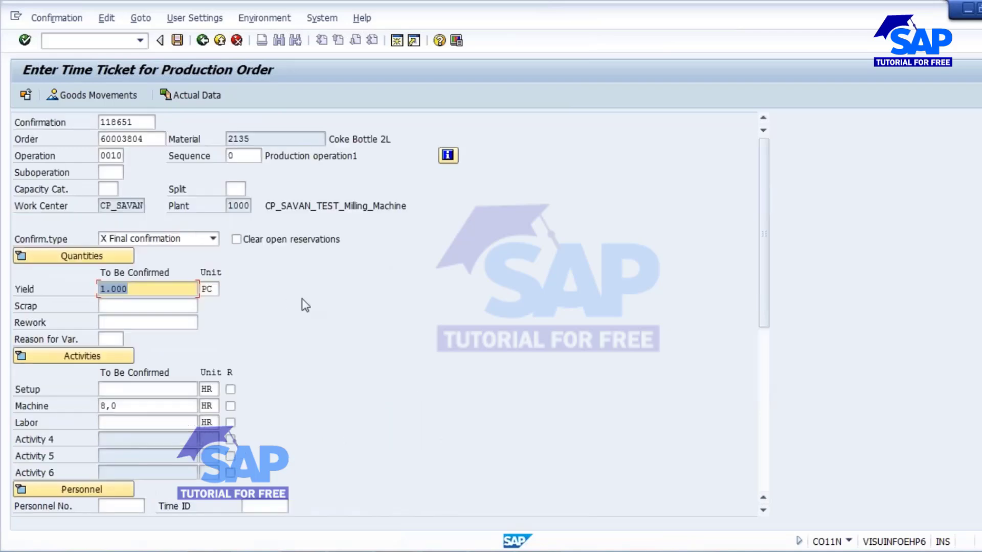
pyautogui.click(177, 41)
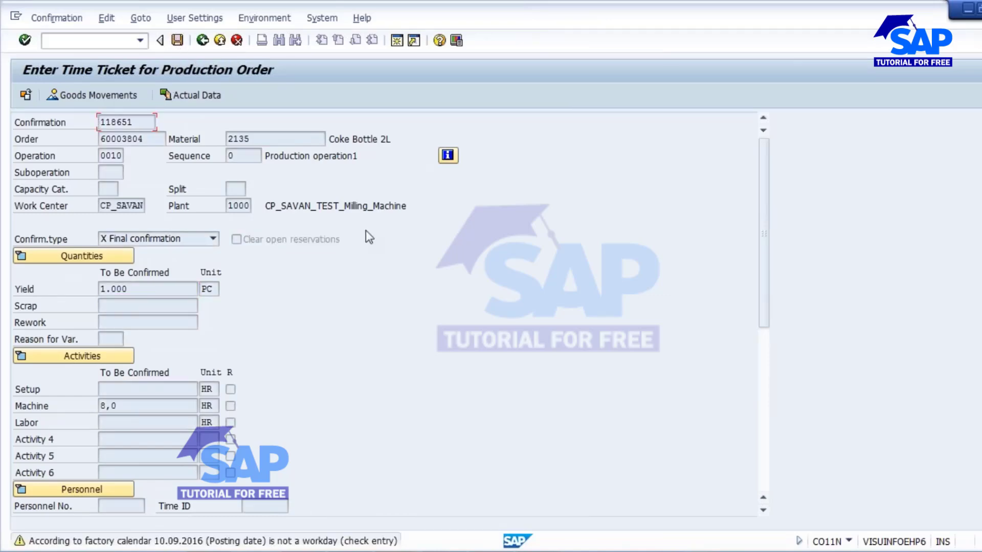
pyautogui.press('Return')
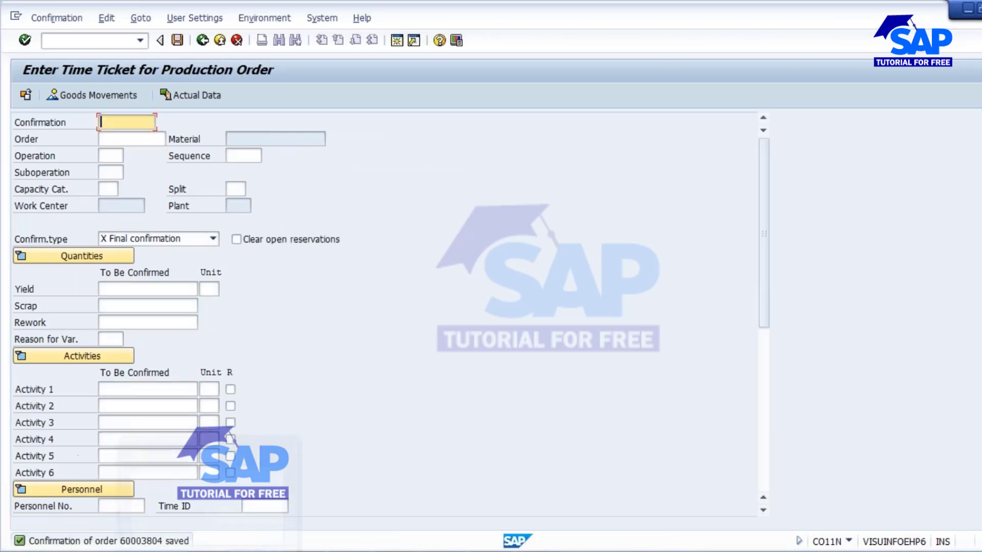
# Step: Refresh CP_SAVAN's overview and check 12.09.2016 now shows 0,00 requirements and 0% load
pyautogui.moveTo(413, 549)
pyautogui.click(701, 482)
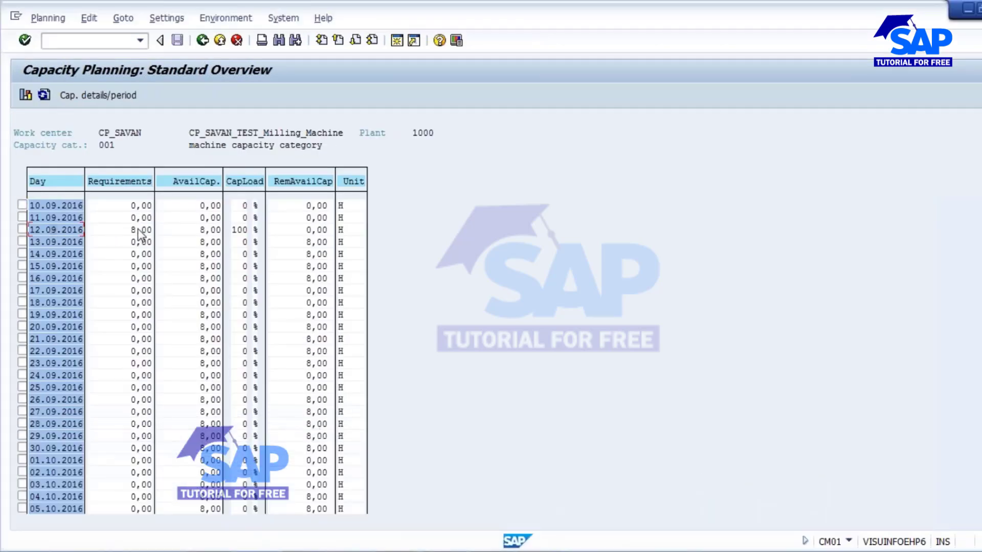
pyautogui.click(44, 95)
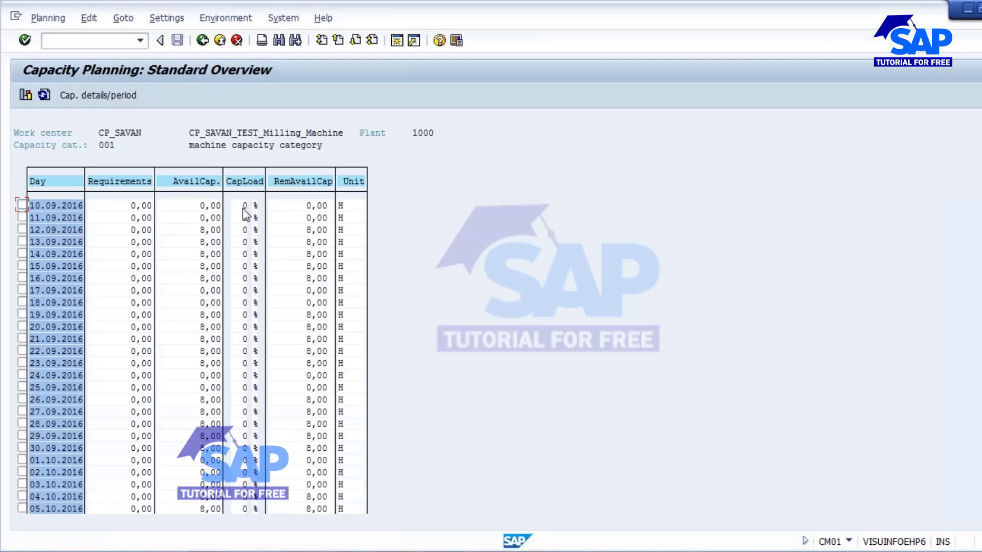
pyautogui.click(22, 230)
pyautogui.click(526, 551)
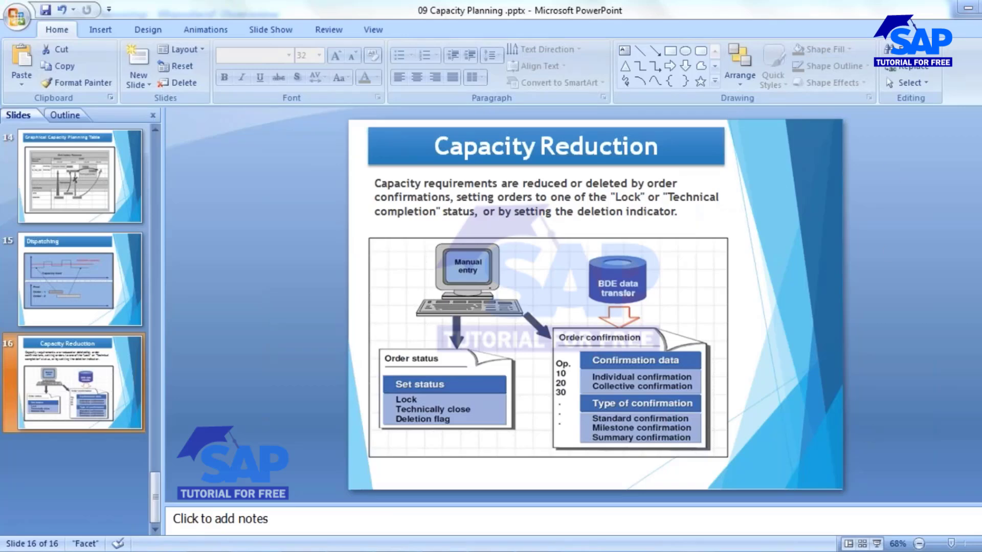
pyautogui.click(968, 8)
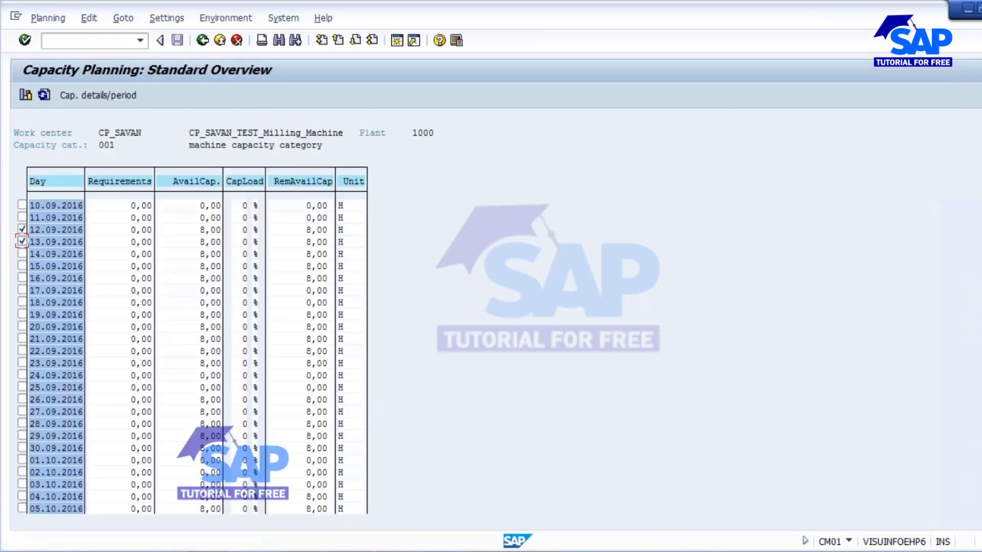